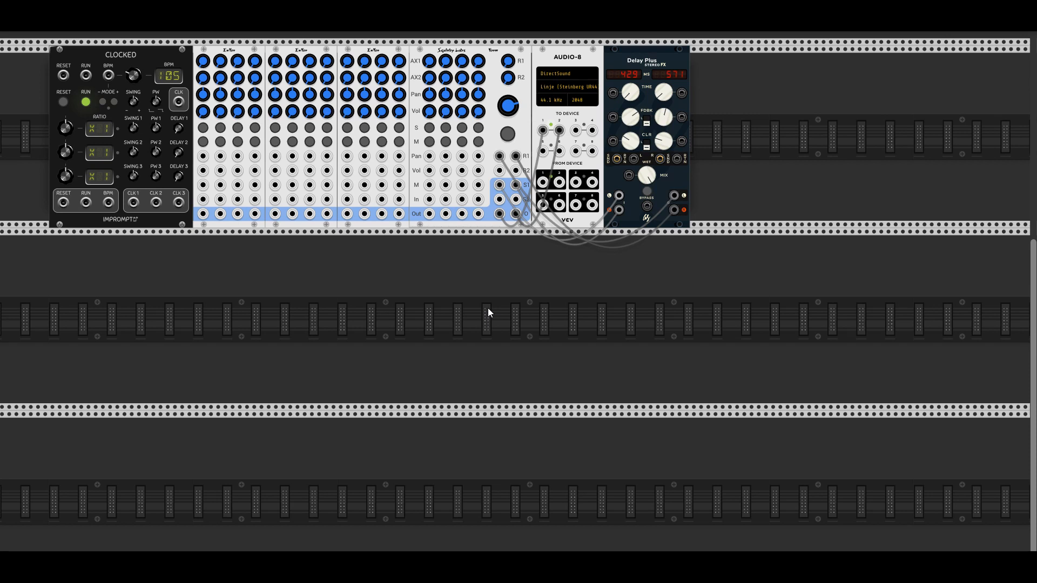
# Step: Add the Vult Bleak analog oscillator to the empty row below the mixer
pyautogui.rightClick(355, 284)
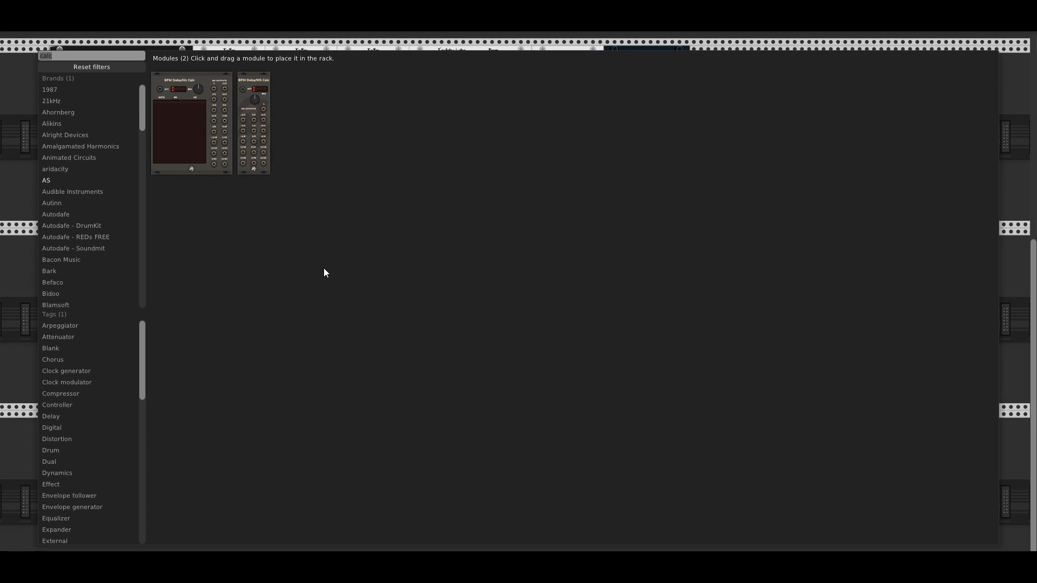
pyautogui.press('BackSpace')
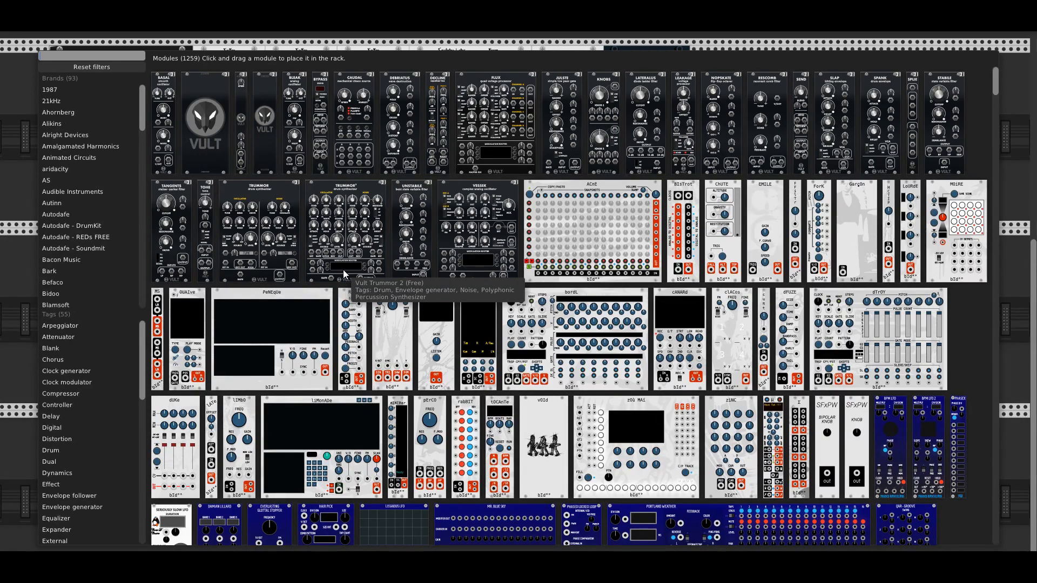
pyautogui.moveTo(297, 95); pyautogui.dragTo(358, 280)
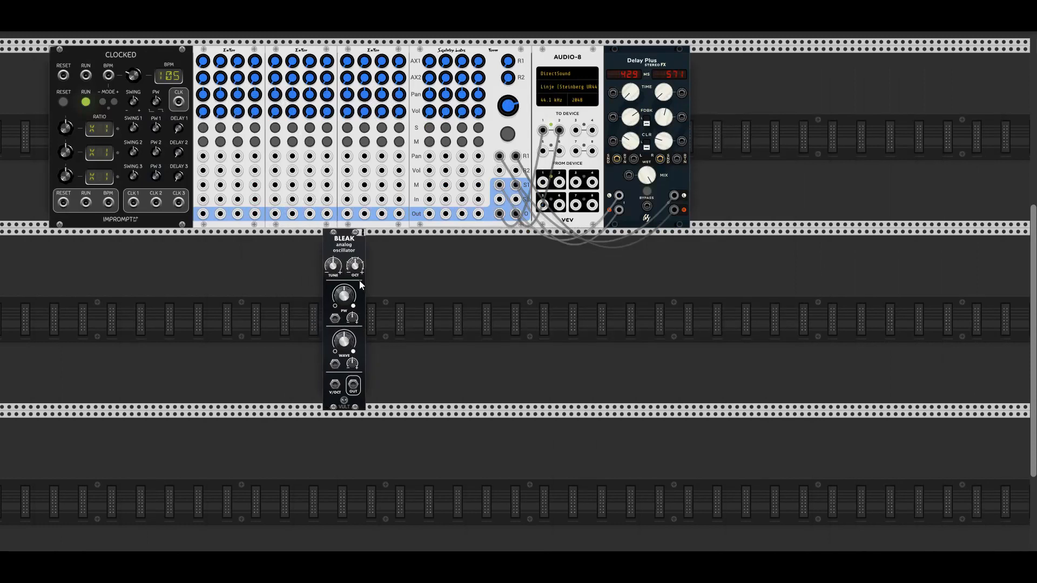
# Step: Patch Bleak's output into the mixer's channel 4 input, adjust that channel's level, and try Bleak's tune before resetting it
pyautogui.moveTo(354, 385); pyautogui.dragTo(478, 199)
pyautogui.moveTo(481, 112); pyautogui.dragTo(480, 110)
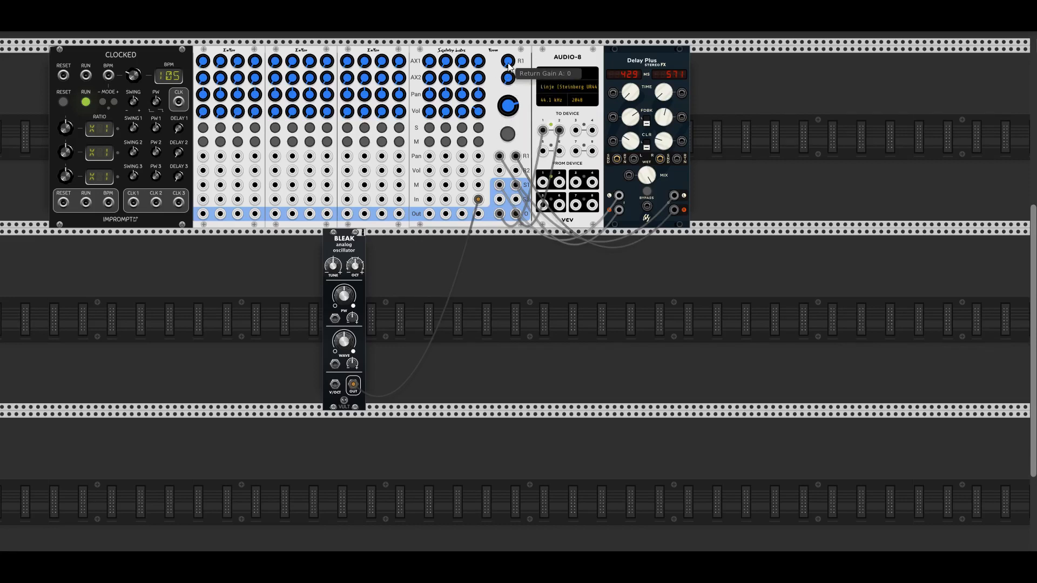
pyautogui.moveTo(477, 60); pyautogui.dragTo(477, 57)
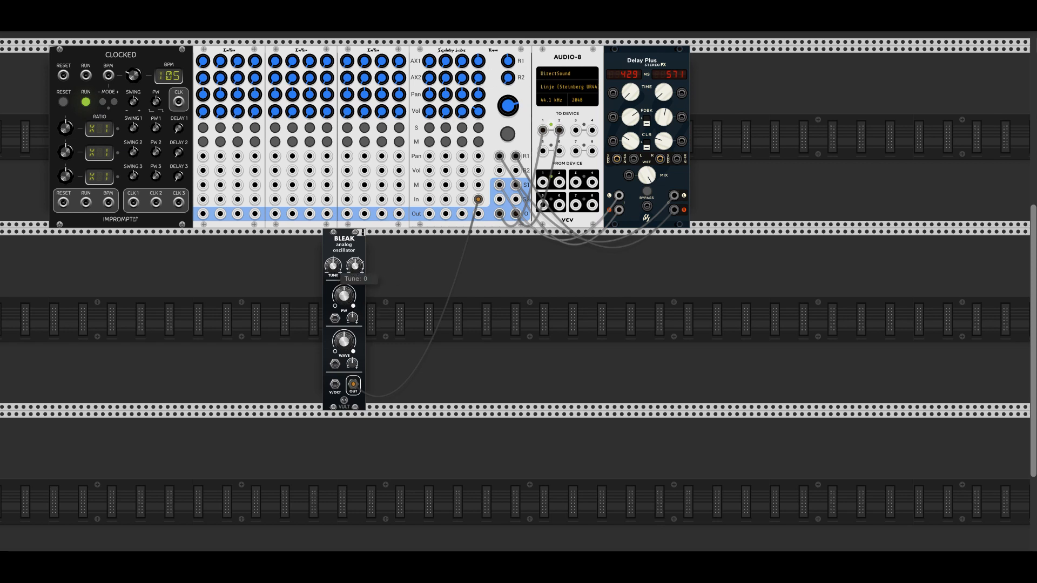
pyautogui.moveTo(332, 269); pyautogui.dragTo(331, 275)
pyautogui.doubleClick(333, 266)
# Step: Add the Vult Tangents filter directly beside Bleak and route the oscillator through its LP input to mixer channel 4
pyautogui.rightClick(489, 336)
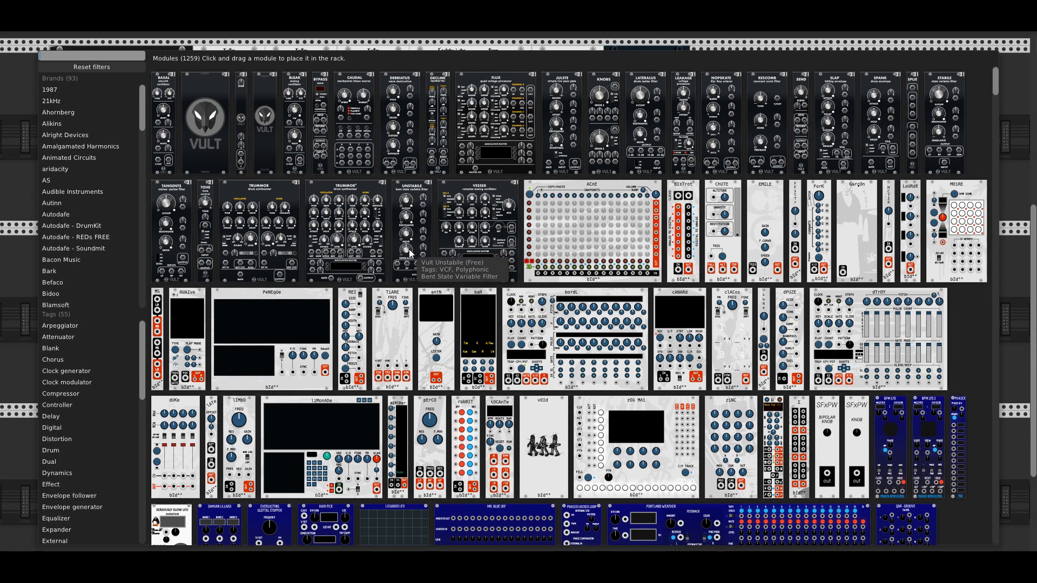
pyautogui.write('tang')
pyautogui.press('Return')
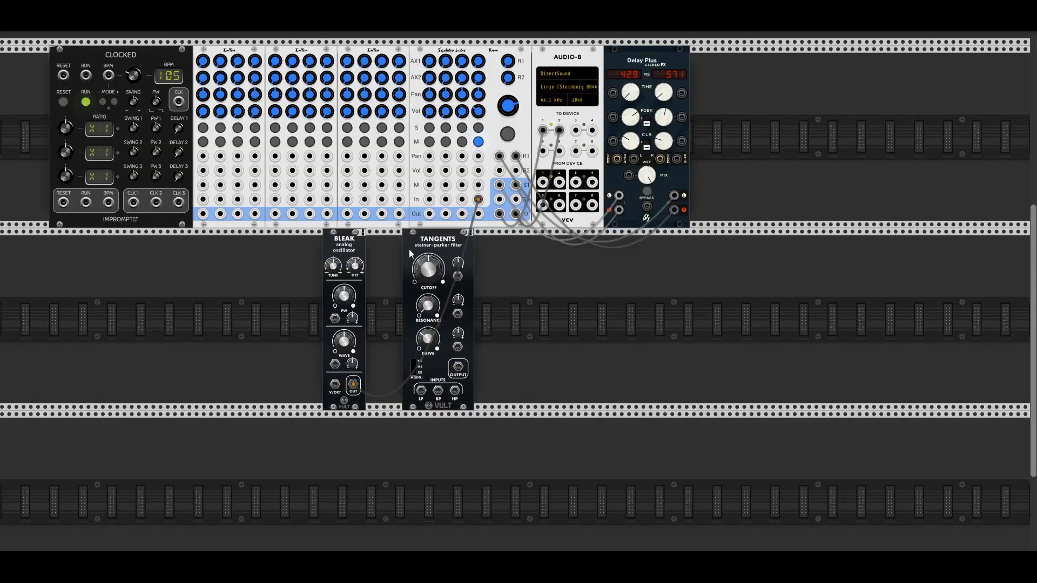
pyautogui.moveTo(427, 244); pyautogui.dragTo(369, 241)
pyautogui.moveTo(353, 384)
pyautogui.mouseDown()
pyautogui.moveTo(389, 391)
pyautogui.moveTo(422, 368)
pyautogui.moveTo(353, 385)
pyautogui.mouseUp()
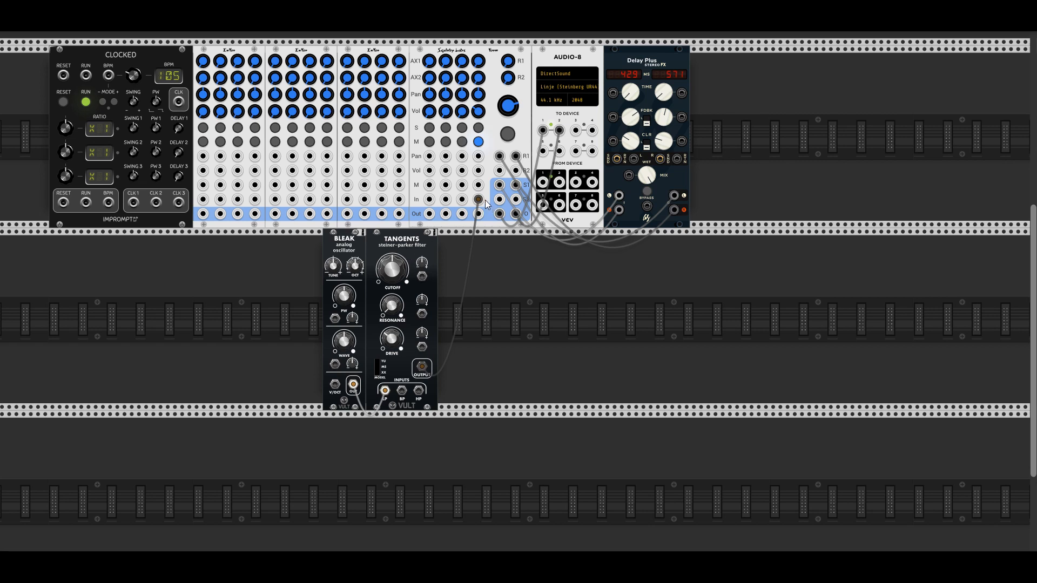
# Step: Audition Bleak's wave and octave and the Tangents cutoff with mixer channel 4 unmuted, and mute the channel again
pyautogui.moveTo(345, 341); pyautogui.dragTo(346, 398)
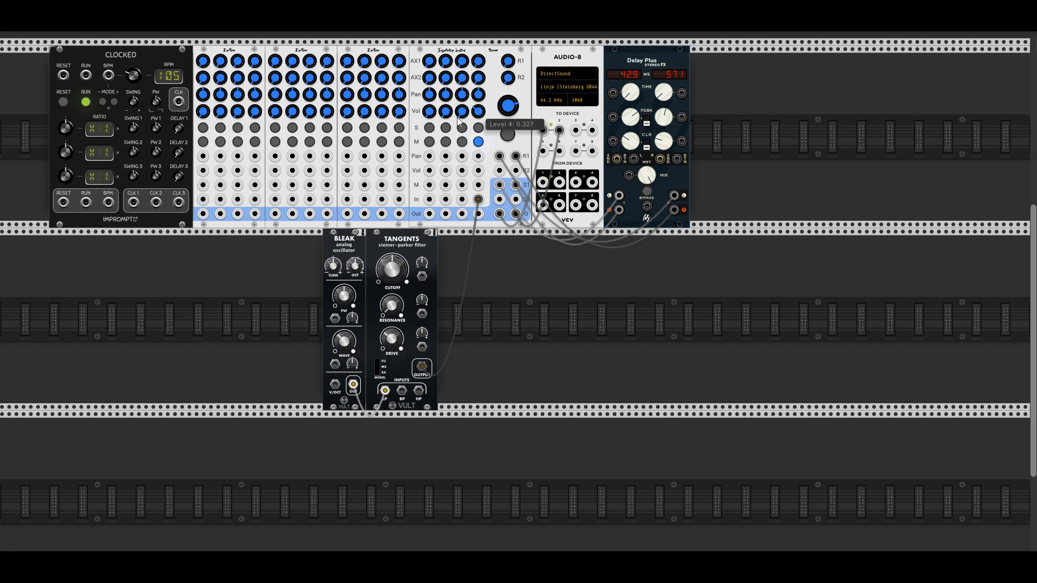
pyautogui.click(478, 141)
pyautogui.moveTo(346, 341)
pyautogui.mouseDown()
pyautogui.moveTo(345, 332)
pyautogui.moveTo(345, 340)
pyautogui.mouseUp()
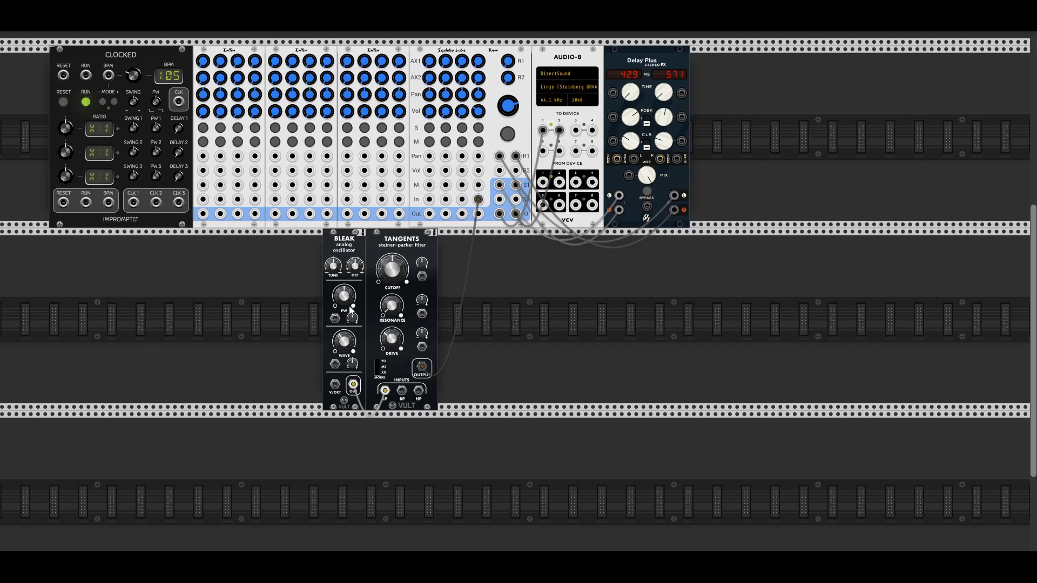
pyautogui.moveTo(393, 268)
pyautogui.mouseDown()
pyautogui.moveTo(392, 251)
pyautogui.moveTo(392, 273)
pyautogui.mouseUp()
pyautogui.moveTo(355, 265); pyautogui.dragTo(392, 265)
pyautogui.click(478, 141)
# Step: Add the Computerscare Laundry Soup sequencer directly below the Clocked module
pyautogui.rightClick(195, 300)
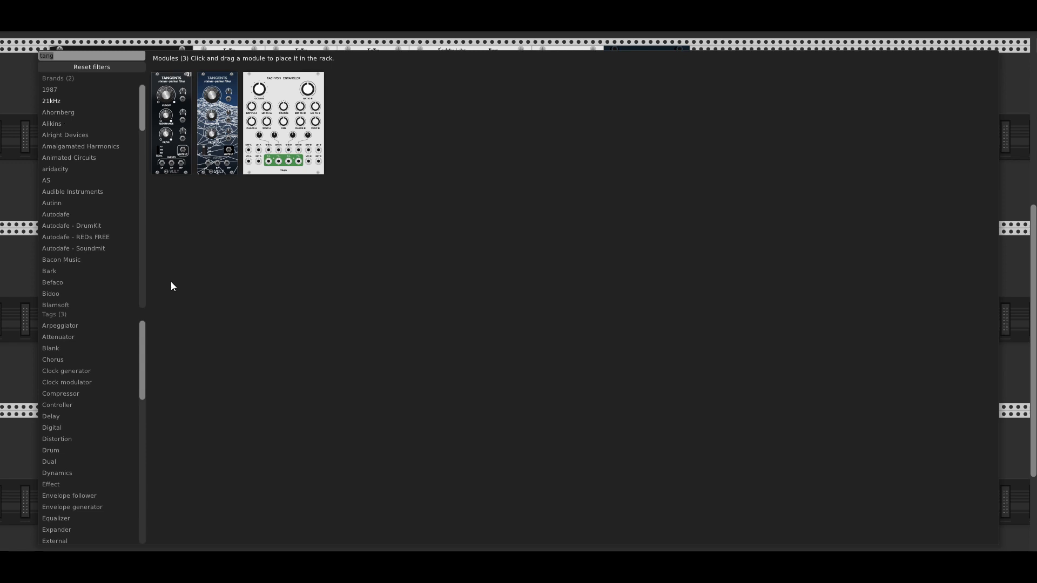
pyautogui.write('laun')
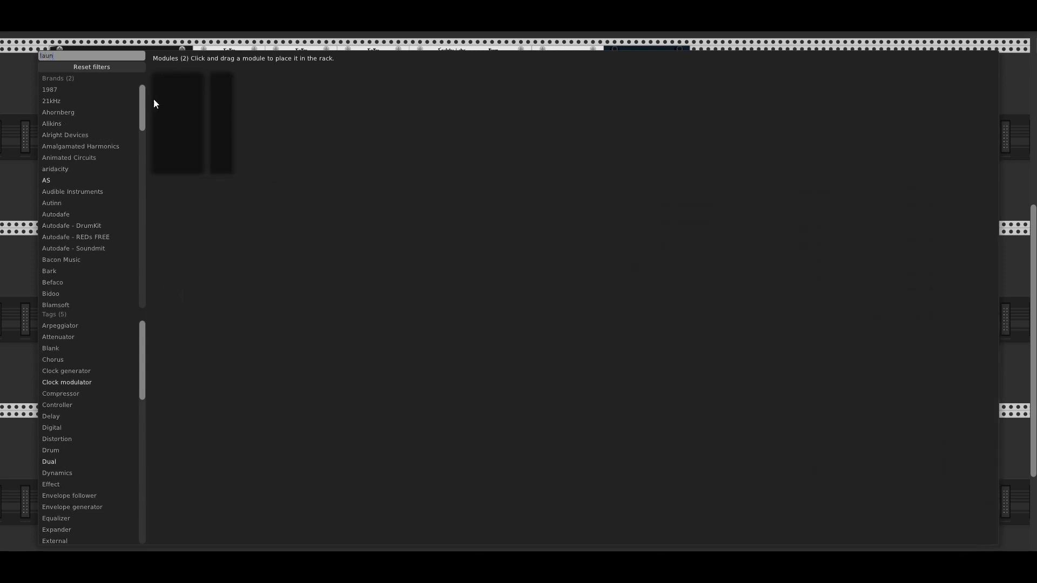
pyautogui.moveTo(154, 103); pyautogui.dragTo(99, 281)
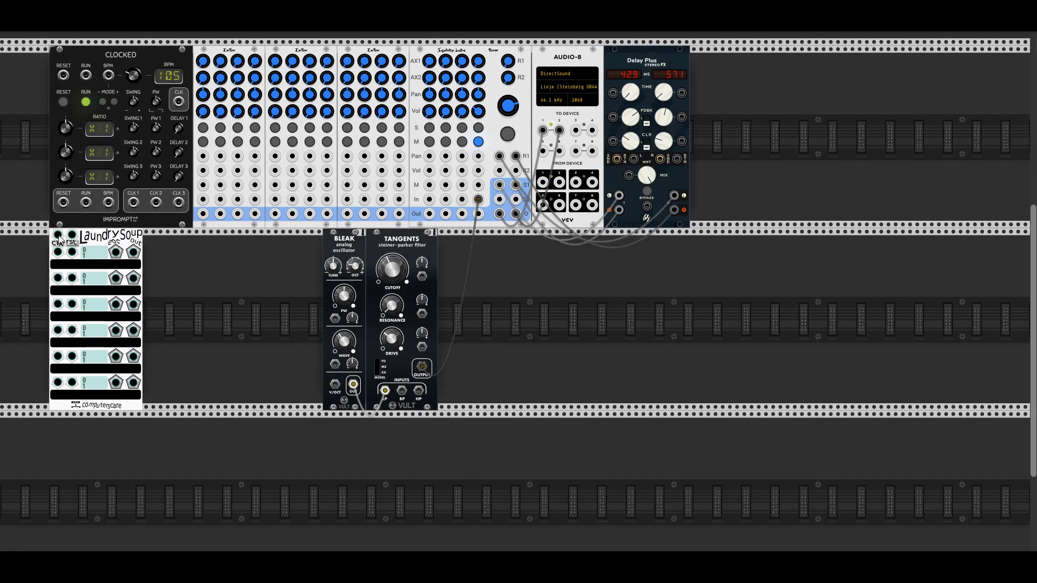
# Step: Patch Clocked's CLK 1 and RESET outputs into Laundry Soup's clock and reset inputs, and stop the clock
pyautogui.moveTo(60, 238); pyautogui.dragTo(135, 203)
pyautogui.moveTo(71, 239); pyautogui.dragTo(64, 203)
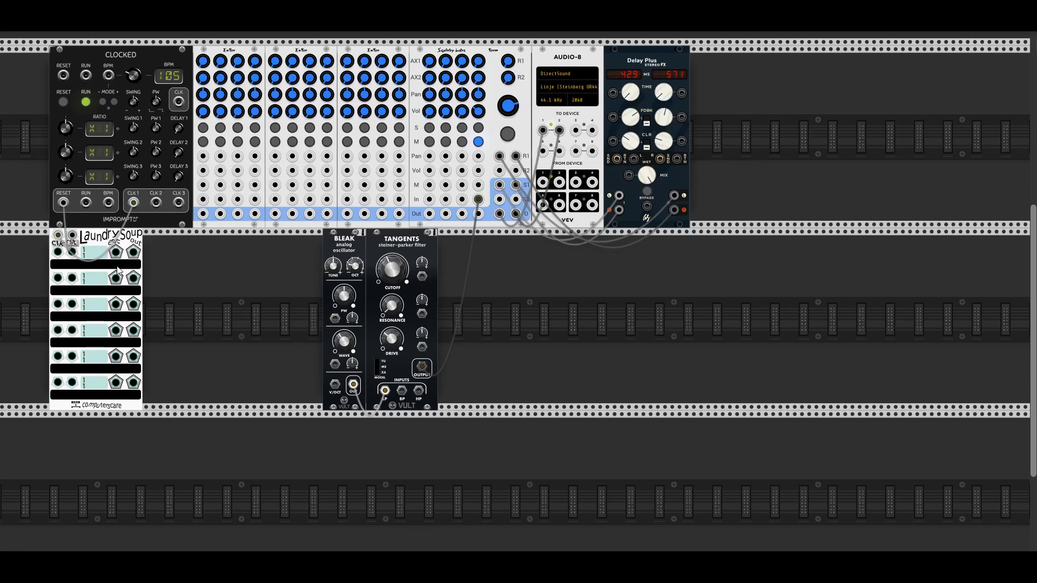
pyautogui.click(88, 101)
pyautogui.write('7456374')
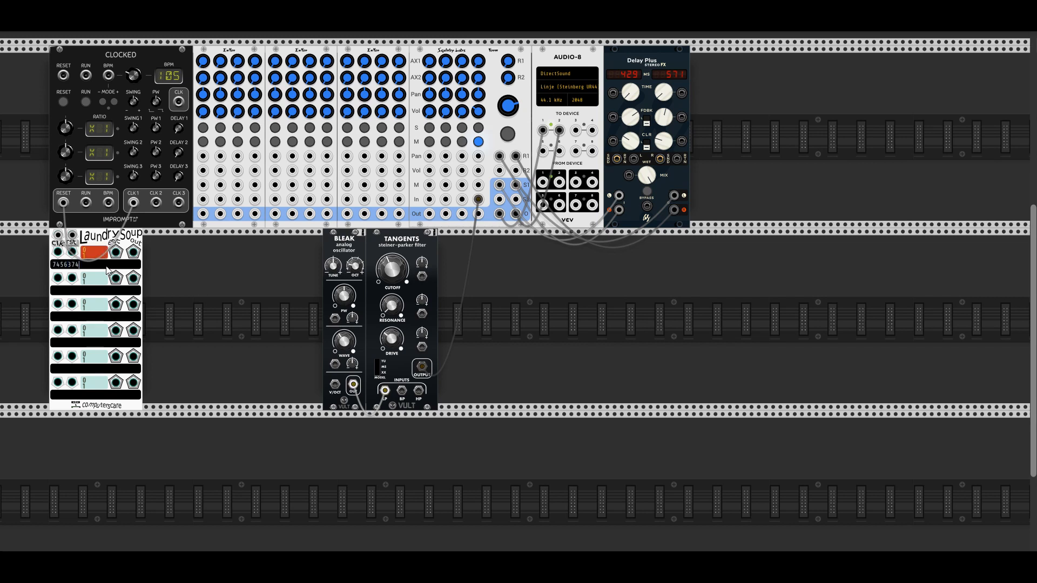
pyautogui.write('ntnrb')
pyautogui.press('BackSpace')
pyautogui.press('BackSpace')
pyautogui.press('BackSpace')
pyautogui.press('BackSpace')
pyautogui.press('BackSpace')
pyautogui.press('BackSpace')
pyautogui.press('BackSpace')
pyautogui.press('BackSpace')
pyautogui.press('BackSpace')
pyautogui.press('BackSpace')
pyautogui.press('BackSpace')
pyautogui.press('BackSpace')
# Step: Enter the pattern 984hg98h345g98h34t9h83 in Laundry Soup's first row, reset the clock and set Clocked's first ratio to x4
pyautogui.write('984hg98h345g98h3459h83')
pyautogui.click(63, 102)
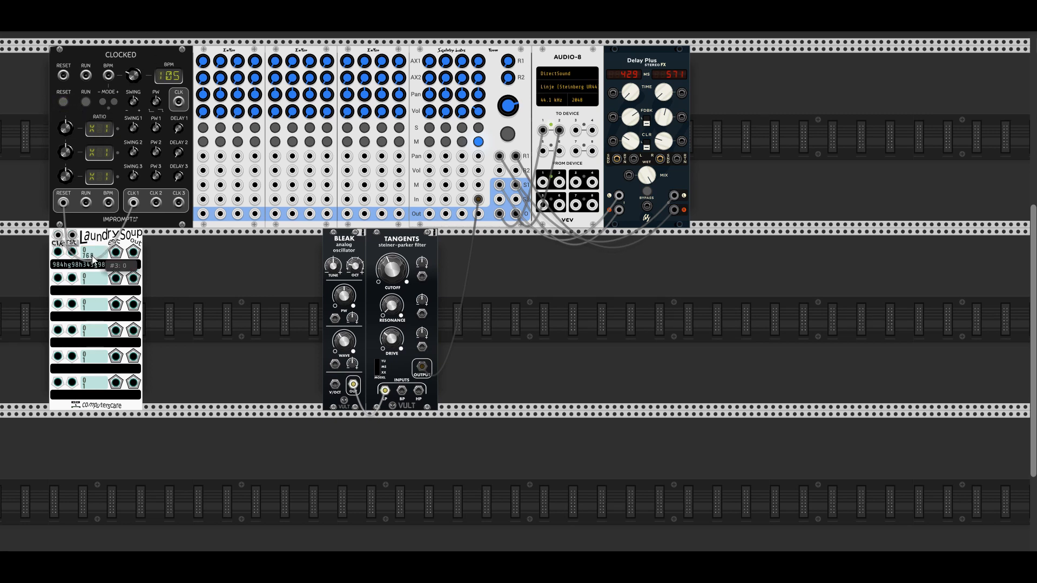
pyautogui.click(88, 101)
pyautogui.click(89, 101)
pyautogui.click(62, 101)
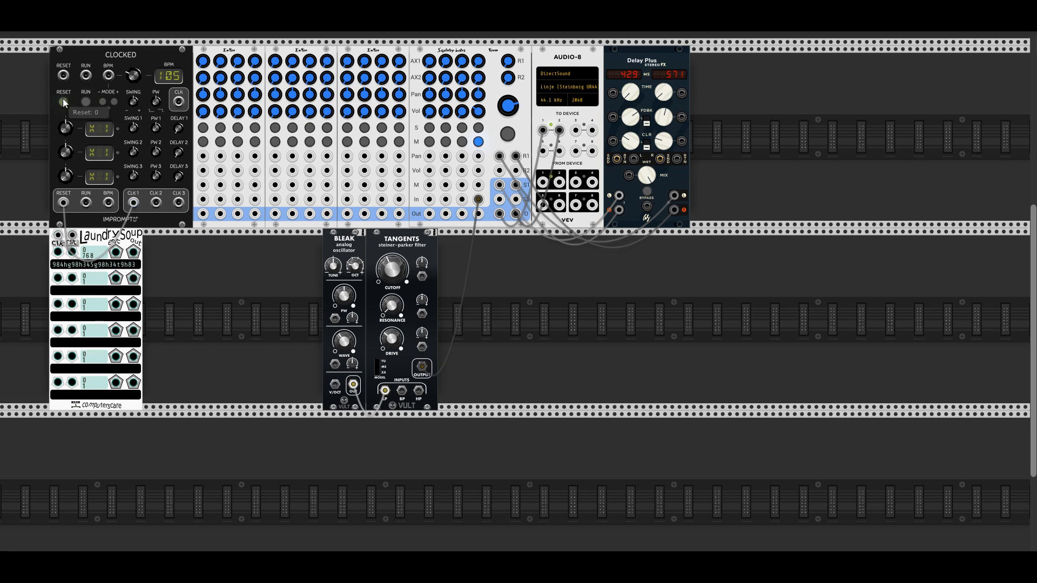
pyautogui.moveTo(66, 129); pyautogui.dragTo(66, 111)
# Step: Add the Snare drum module beside Laundry Soup, triggered by the first row's output and feeding mixer channel 3 at an adjusted level
pyautogui.rightClick(217, 268)
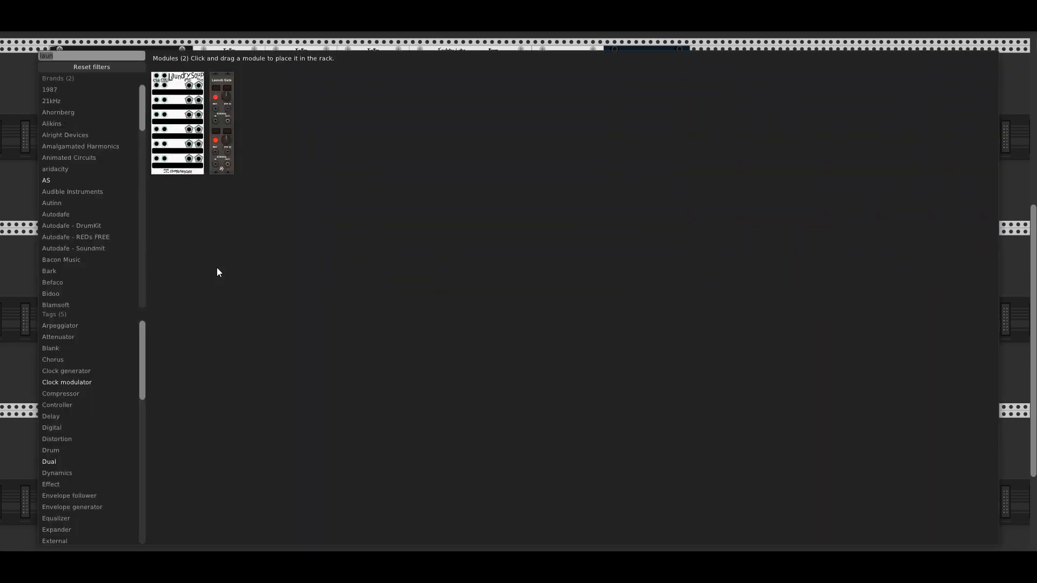
pyautogui.write('snare')
pyautogui.moveTo(227, 102); pyautogui.dragTo(204, 284)
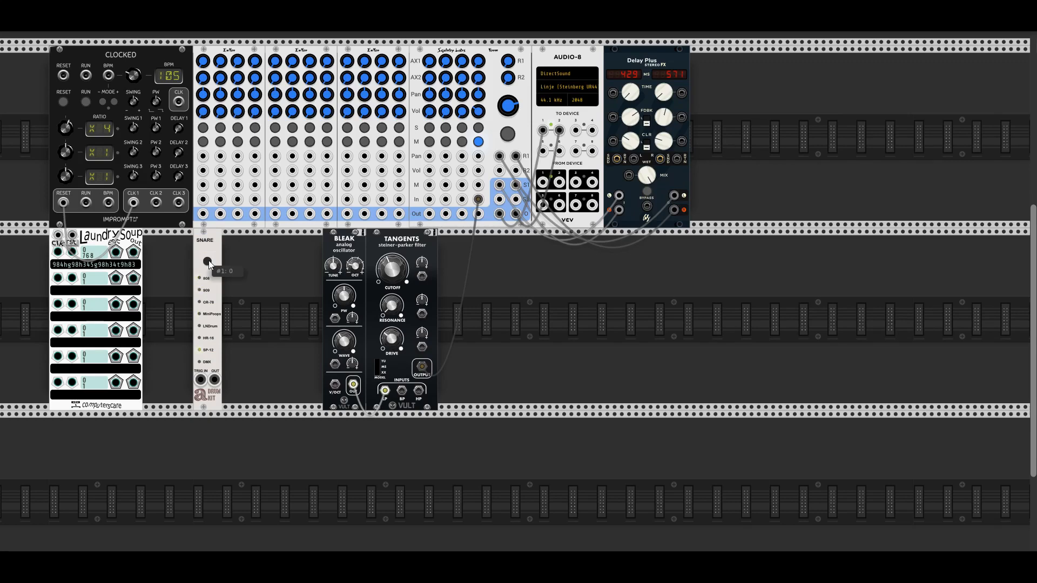
pyautogui.moveTo(201, 380); pyautogui.dragTo(133, 252)
pyautogui.moveTo(215, 381); pyautogui.dragTo(461, 199)
pyautogui.moveTo(463, 116); pyautogui.dragTo(463, 117)
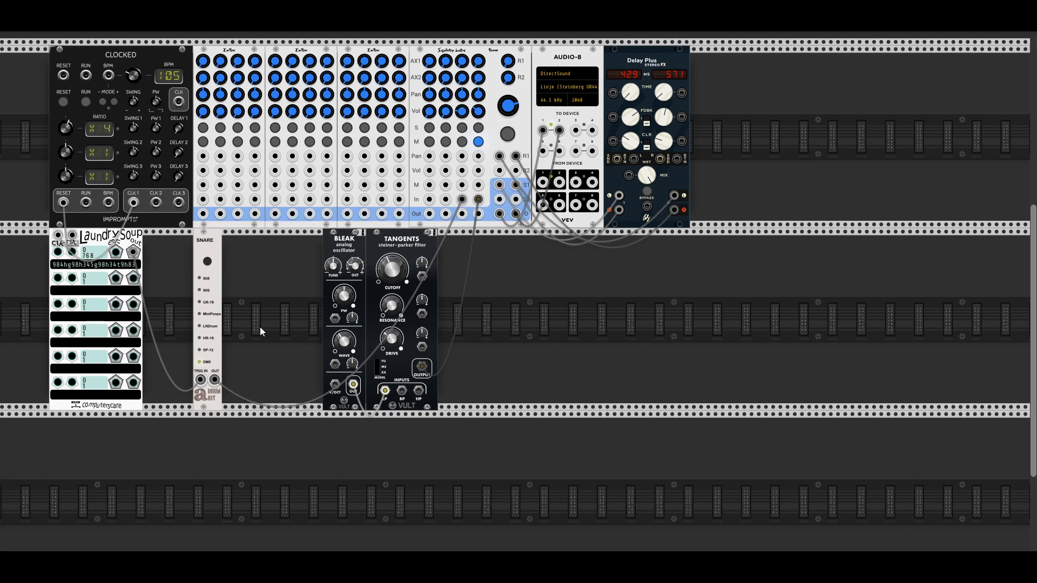
# Step: Add the Vult Knock bass drum beside Bleak, gated by Clocked's master CLK output and feeding mixer channel 2
pyautogui.rightClick(289, 299)
pyautogui.write('knock')
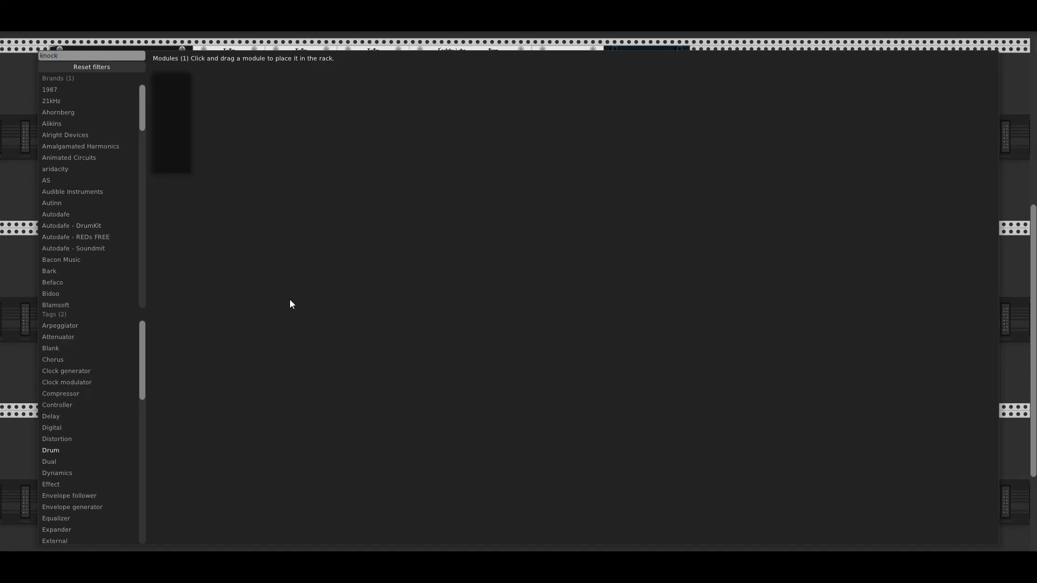
pyautogui.press('Return')
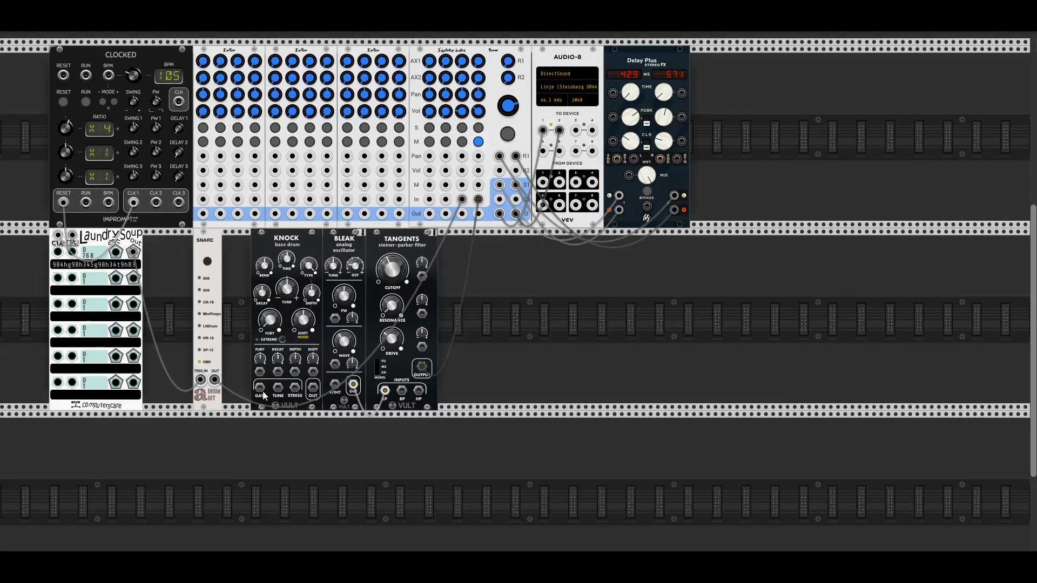
pyautogui.moveTo(264, 396); pyautogui.dragTo(178, 102)
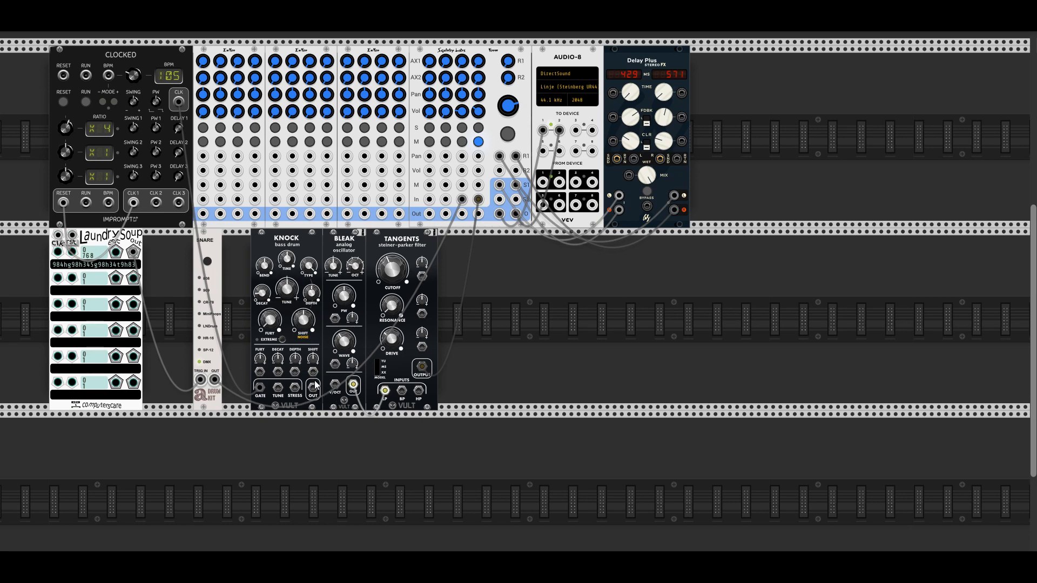
pyautogui.moveTo(315, 385); pyautogui.dragTo(445, 199)
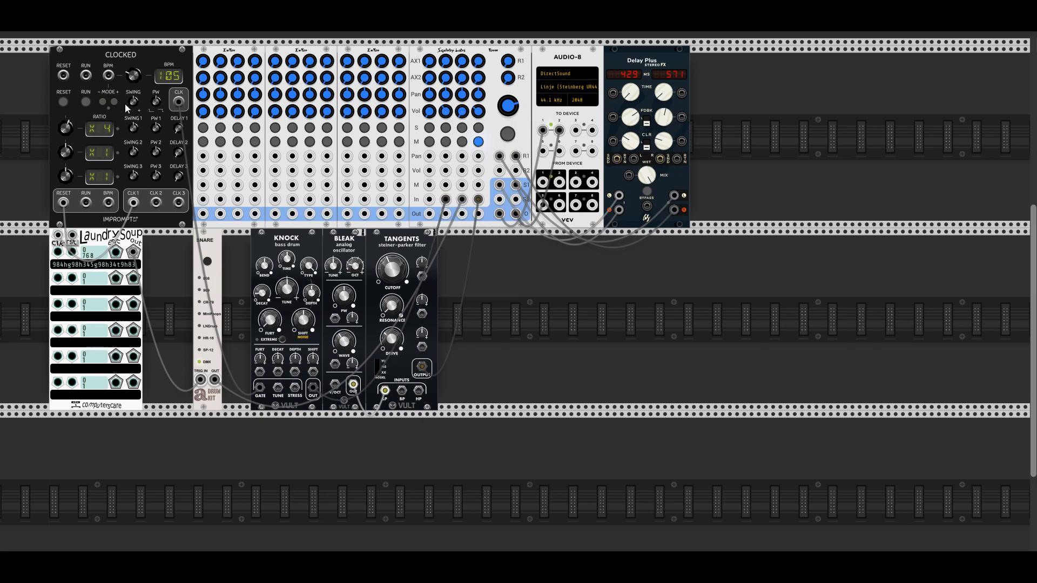
# Step: Start the clock and balance the mixer levels of the bass drum on channel 2 and the snare on channel 3
pyautogui.click(86, 103)
pyautogui.moveTo(443, 113); pyautogui.dragTo(442, 91)
pyautogui.moveTo(465, 113); pyautogui.dragTo(465, 33)
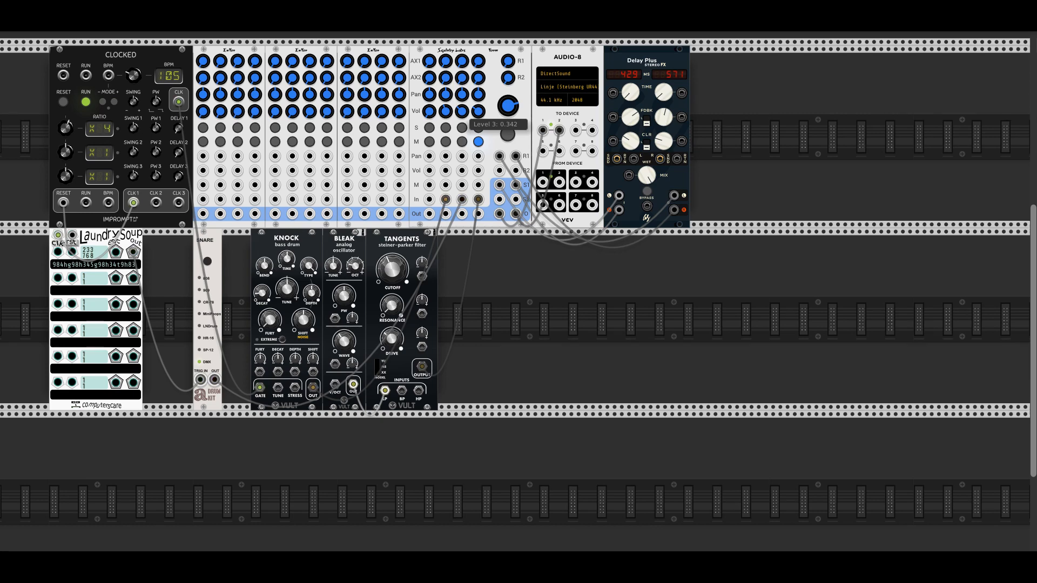
pyautogui.moveTo(467, 117); pyautogui.dragTo(468, 117)
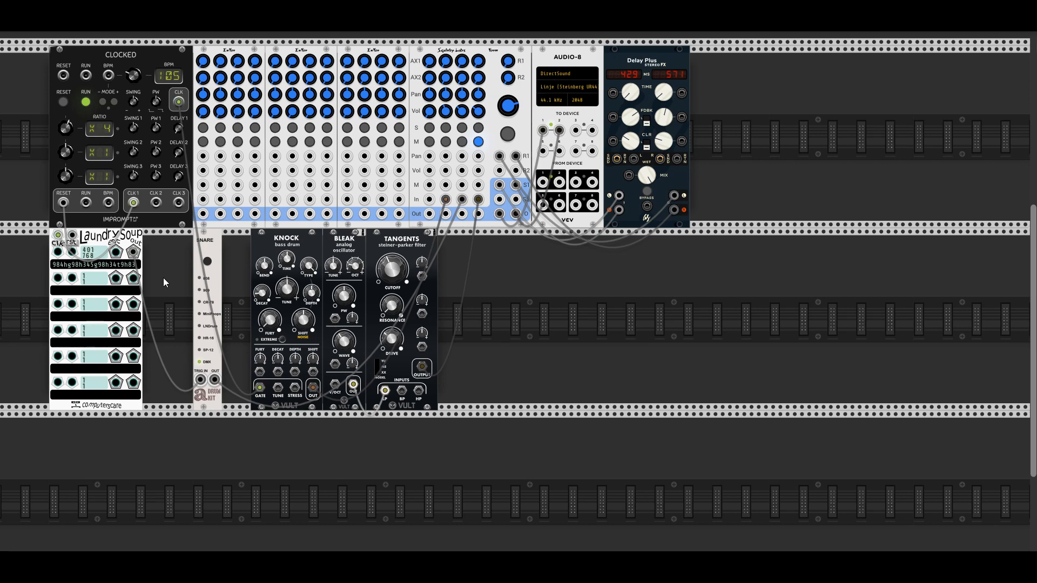
# Step: Stop and reset the clock, and clear the pattern in Laundry Soup's first row
pyautogui.click(85, 102)
pyautogui.click(63, 101)
pyautogui.hotkey('ctrl', 'a')
pyautogui.press('BackSpace')
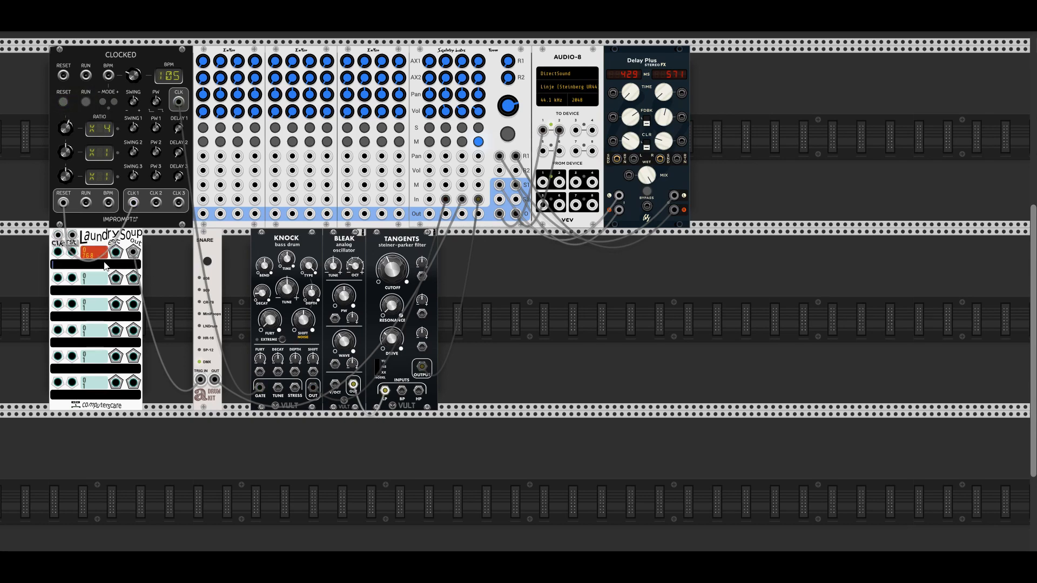
# Step: Enter 3, 5 and 7 in Laundry Soup's first, second and third rows, and reset the clock to apply them
pyautogui.click(64, 102)
pyautogui.write('3')
pyautogui.click(69, 291)
pyautogui.write('5')
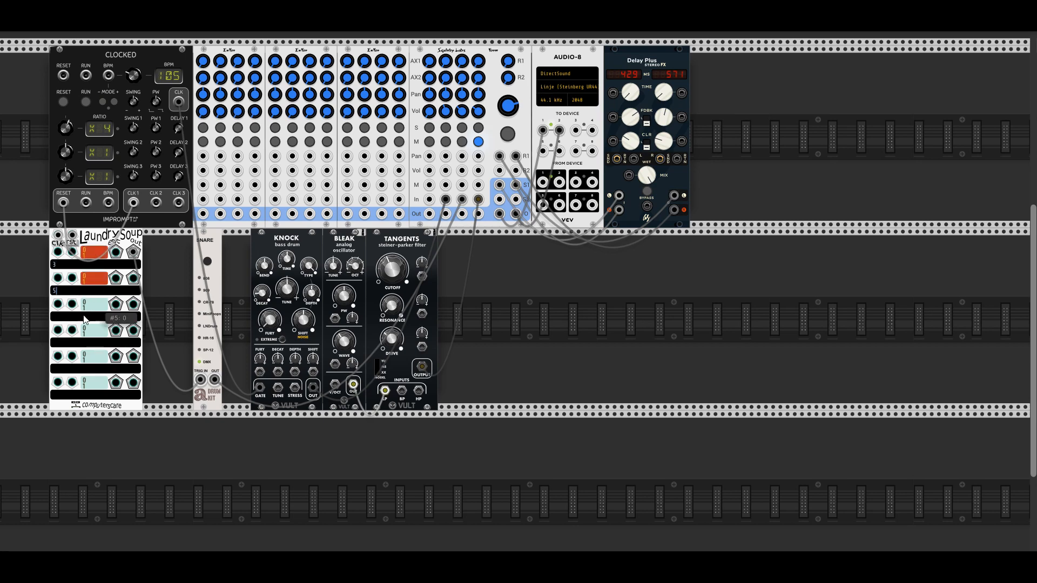
pyautogui.click(78, 319)
pyautogui.write('7')
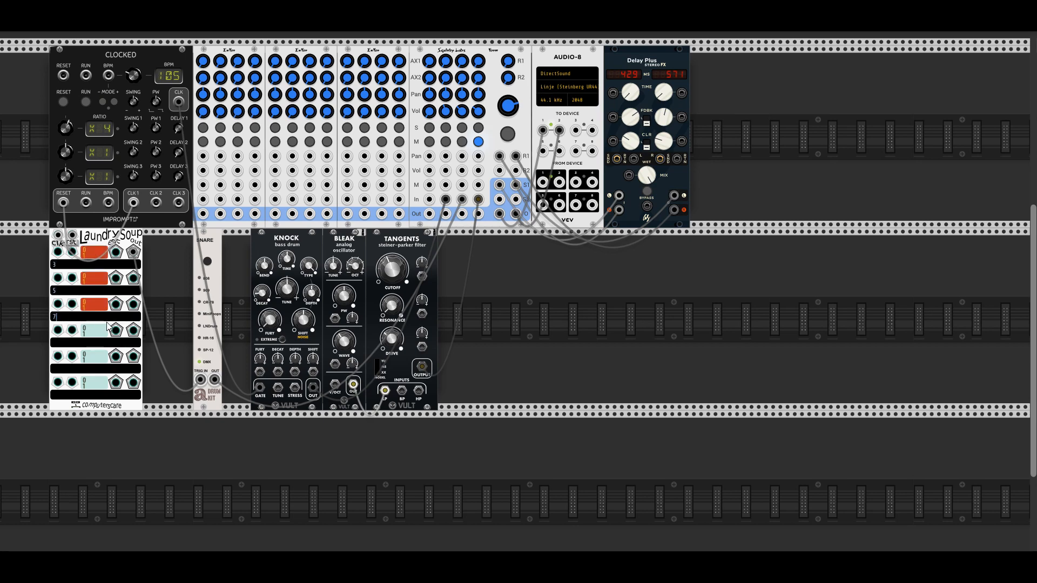
pyautogui.click(63, 102)
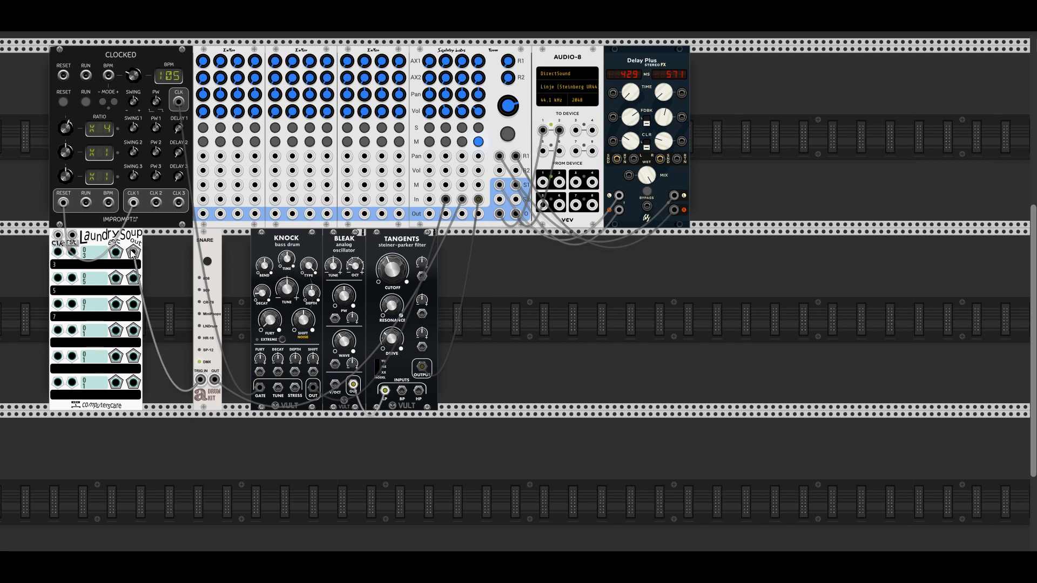
# Step: Enter 00004 in Laundry Soup's fourth row, trigger the snare from that row's output, and reset and start the clock
pyautogui.click(124, 343)
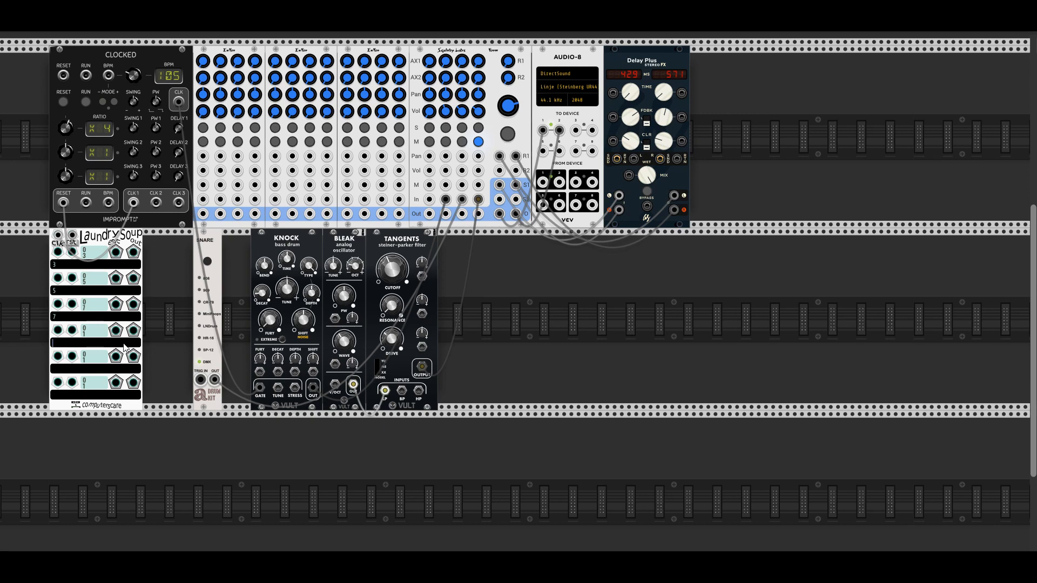
pyautogui.write('00004')
pyautogui.moveTo(204, 380); pyautogui.dragTo(133, 330)
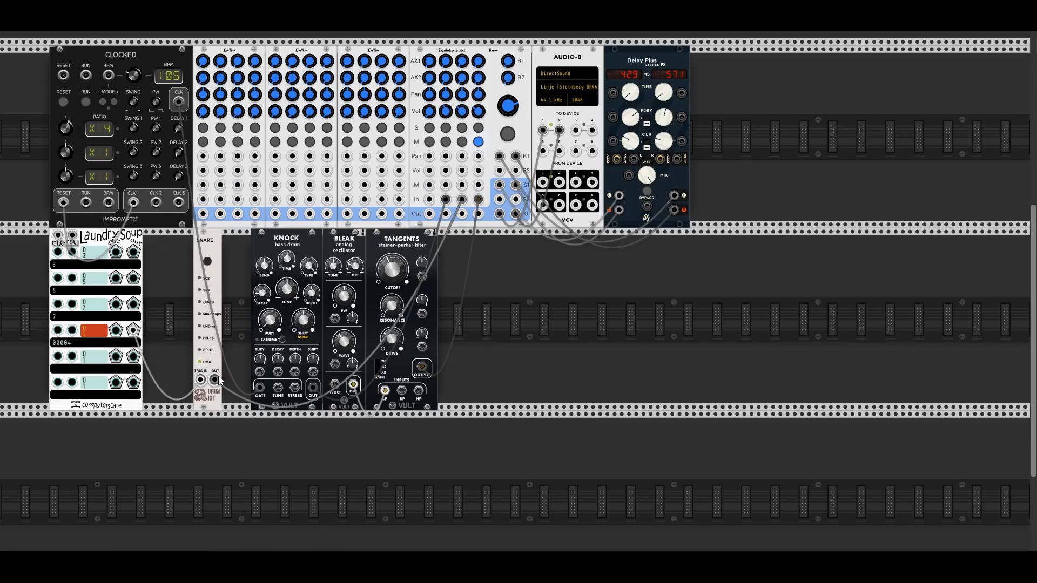
pyautogui.click(62, 102)
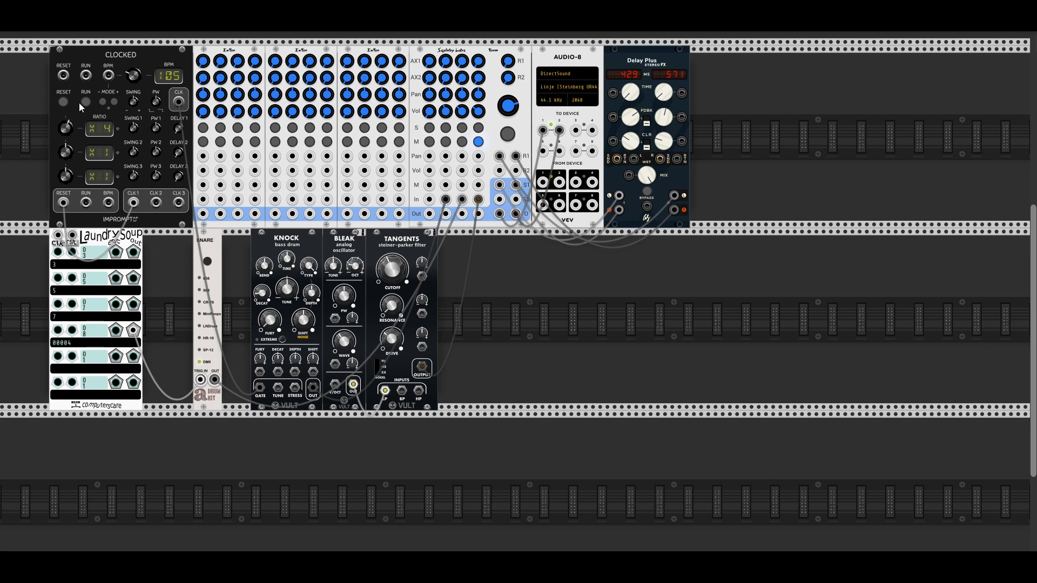
pyautogui.click(86, 101)
# Step: Add the Hora Hi-Hat, trigger its closed hat from Laundry Soup's first row, and send its HHAT output to mixer channel 1
pyautogui.rightClick(481, 279)
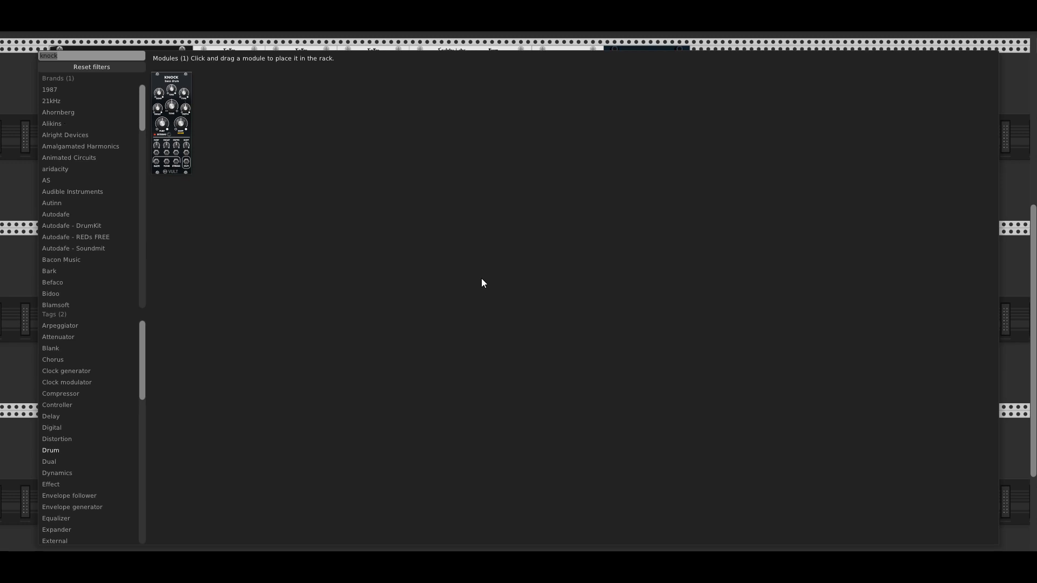
pyautogui.write('hat')
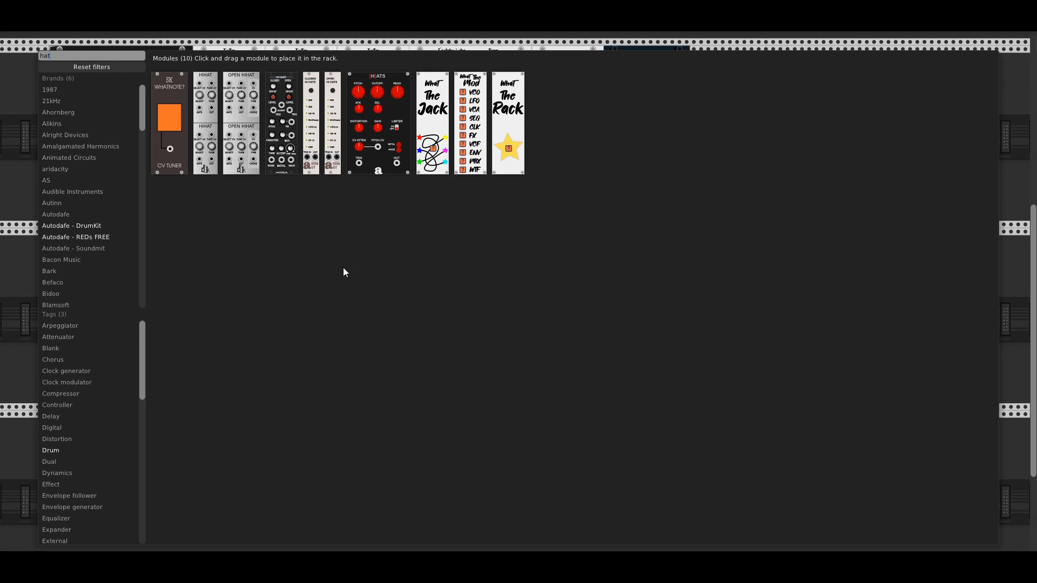
pyautogui.click(281, 135)
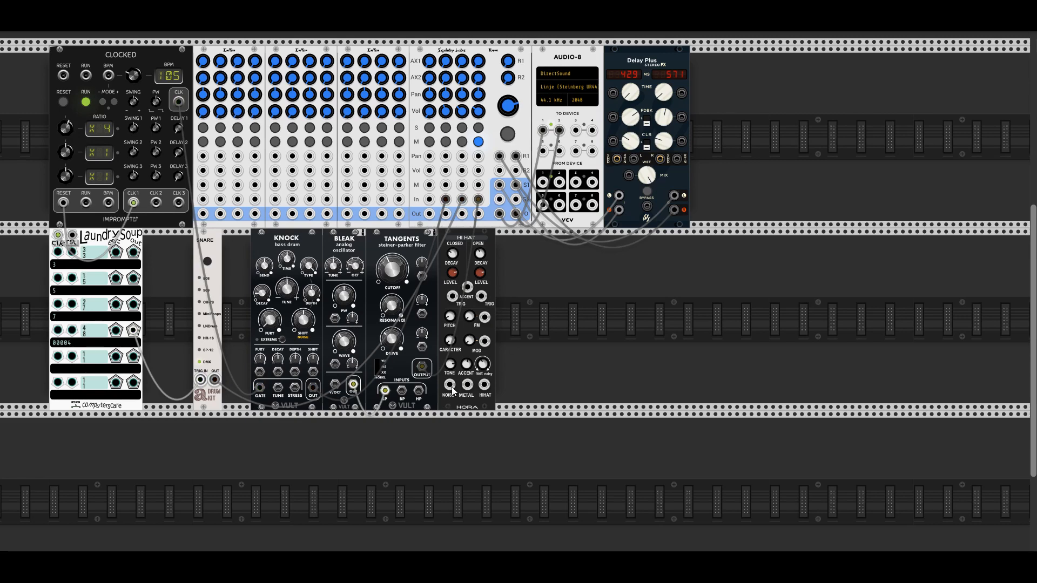
pyautogui.moveTo(133, 252); pyautogui.dragTo(452, 296)
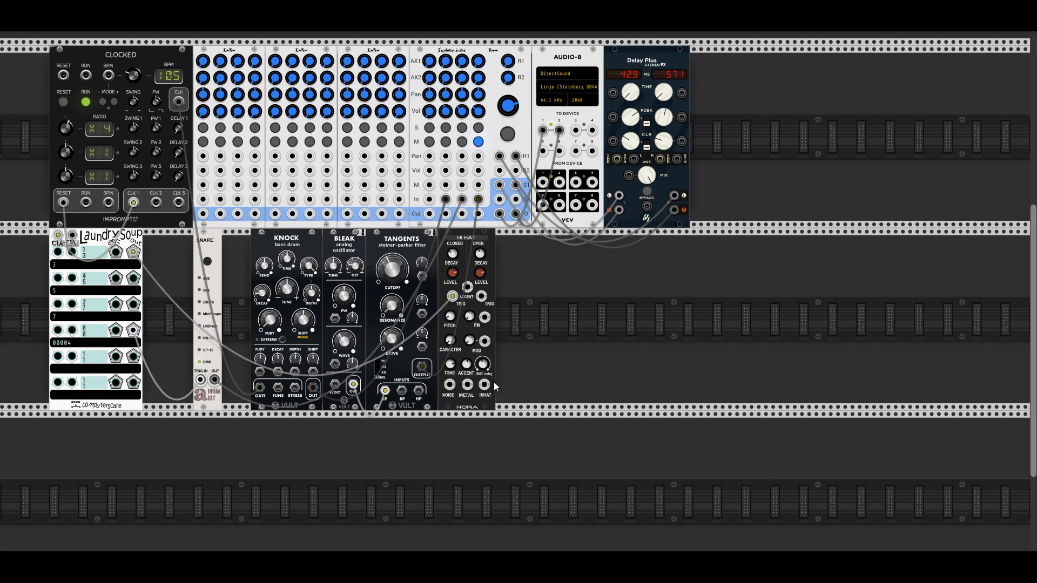
pyautogui.moveTo(485, 387); pyautogui.dragTo(429, 199)
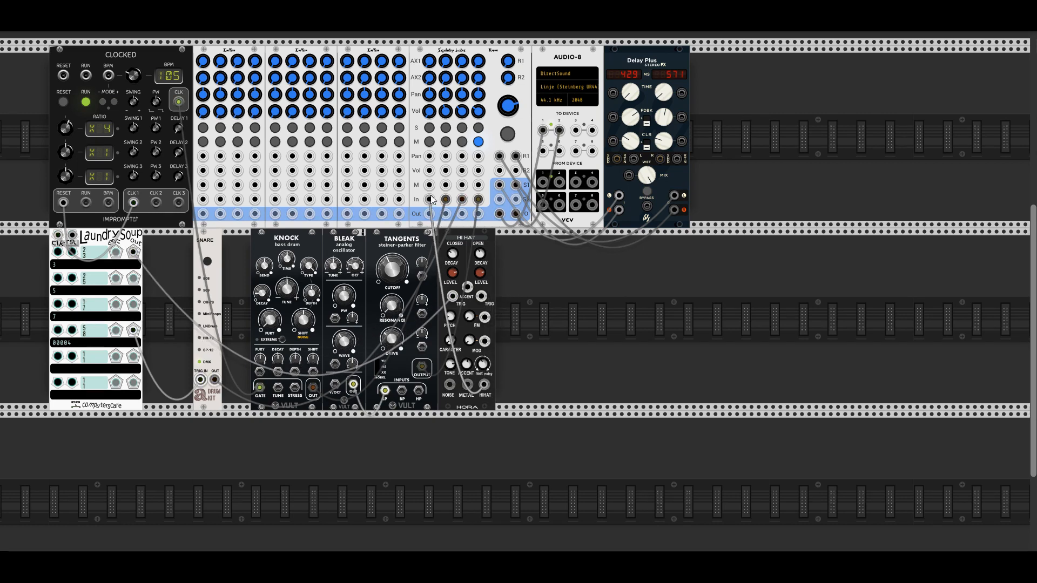
# Step: Adjust the hi-hat's volume on mixer channel 1 to balance it against the other drums
pyautogui.moveTo(429, 111); pyautogui.dragTo(429, 3)
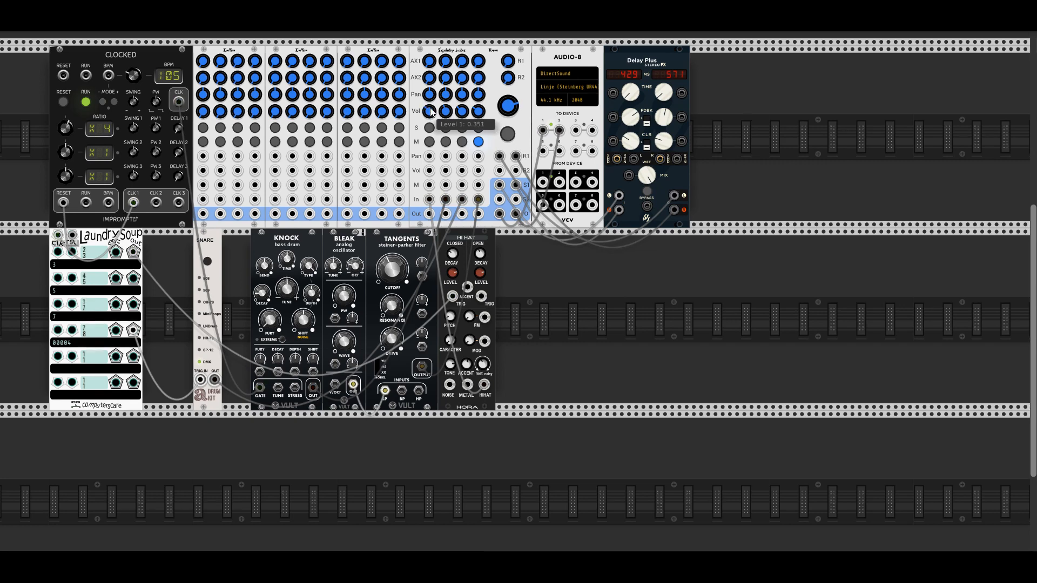
pyautogui.moveTo(430, 109); pyautogui.dragTo(431, 114)
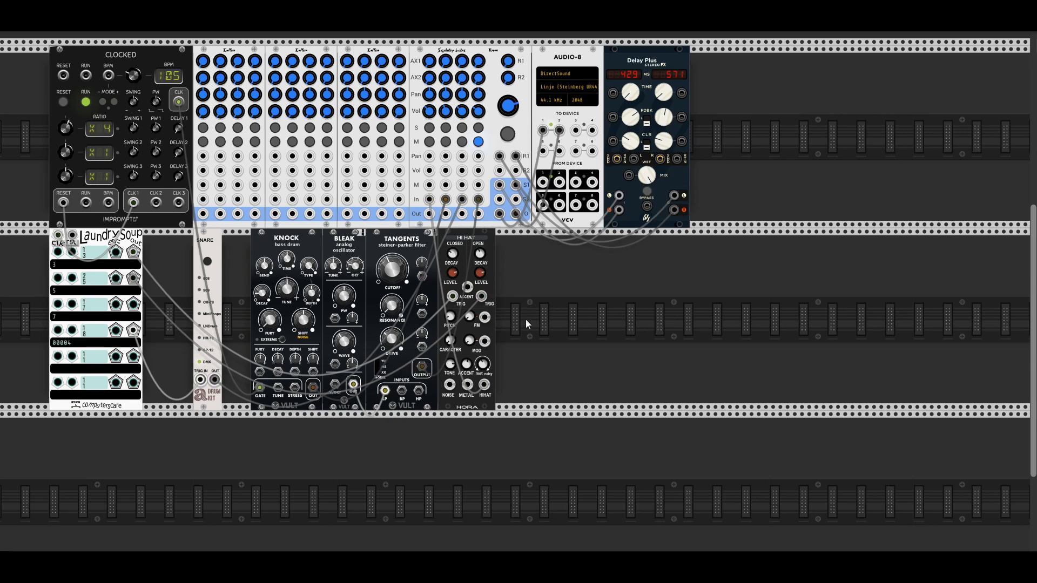
pyautogui.moveTo(430, 111); pyautogui.dragTo(433, 118)
# Step: Close the gaps in the second row so the drum and synth modules sit directly beside Laundry Soup
pyautogui.moveTo(224, 233); pyautogui.dragTo(244, 232)
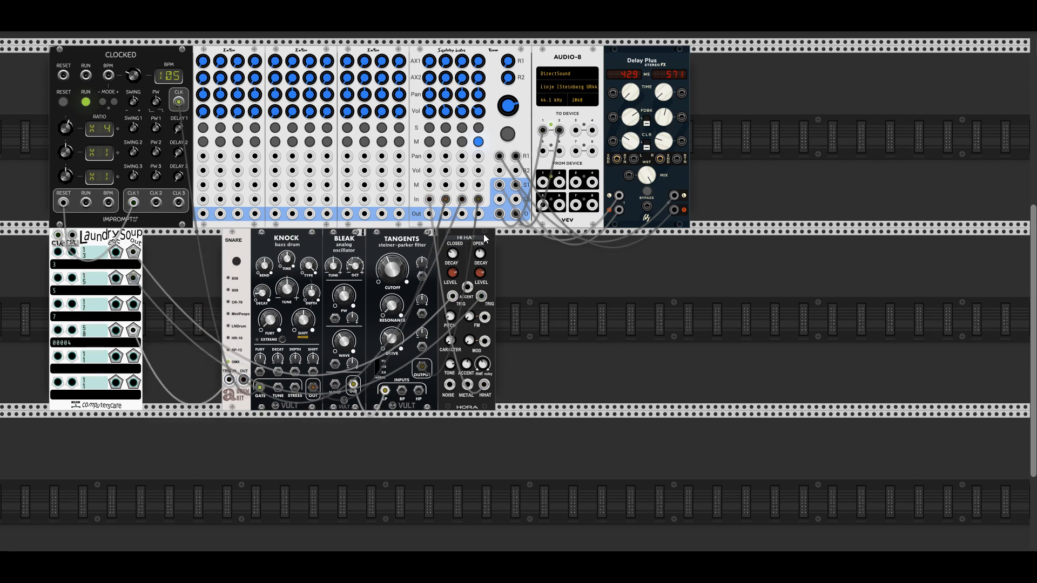
pyautogui.moveTo(484, 234); pyautogui.dragTo(410, 235)
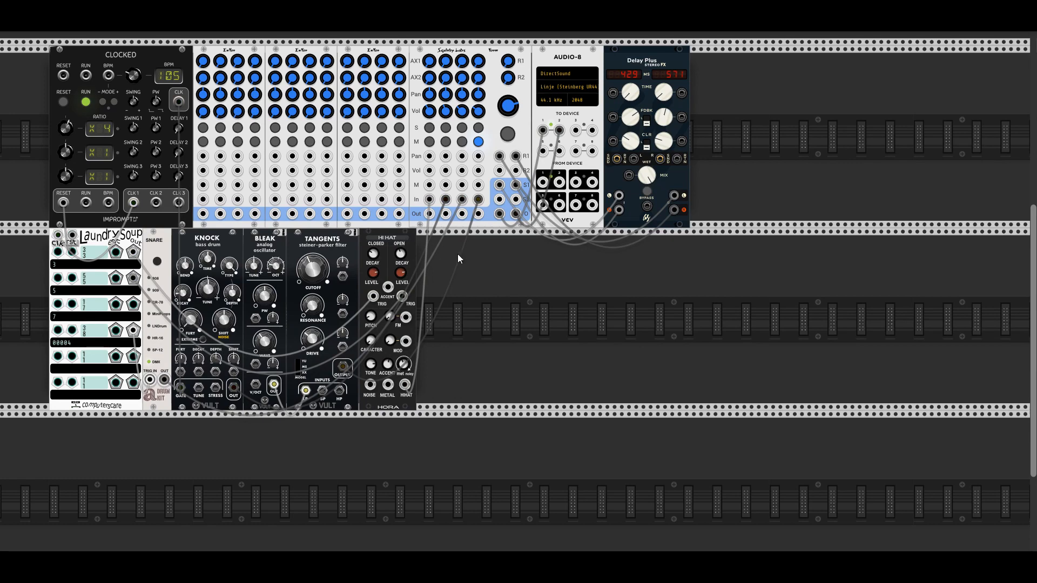
# Step: Add the Rings resonator, strum it from Laundry Soup's third row, and send its Odd and Even outputs to the last two channels of the nearest mixer expander
pyautogui.rightClick(468, 265)
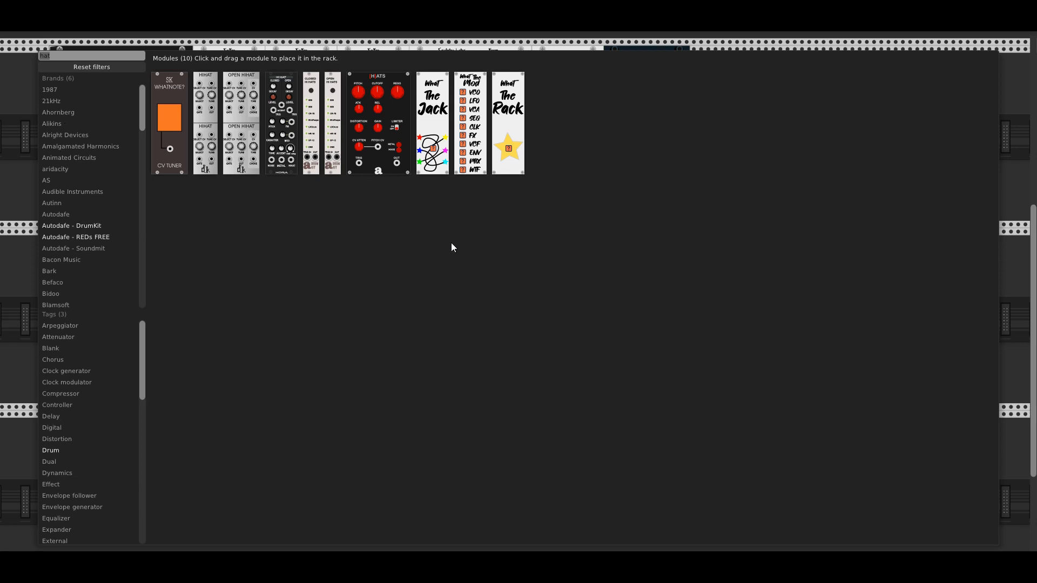
pyautogui.click(90, 68)
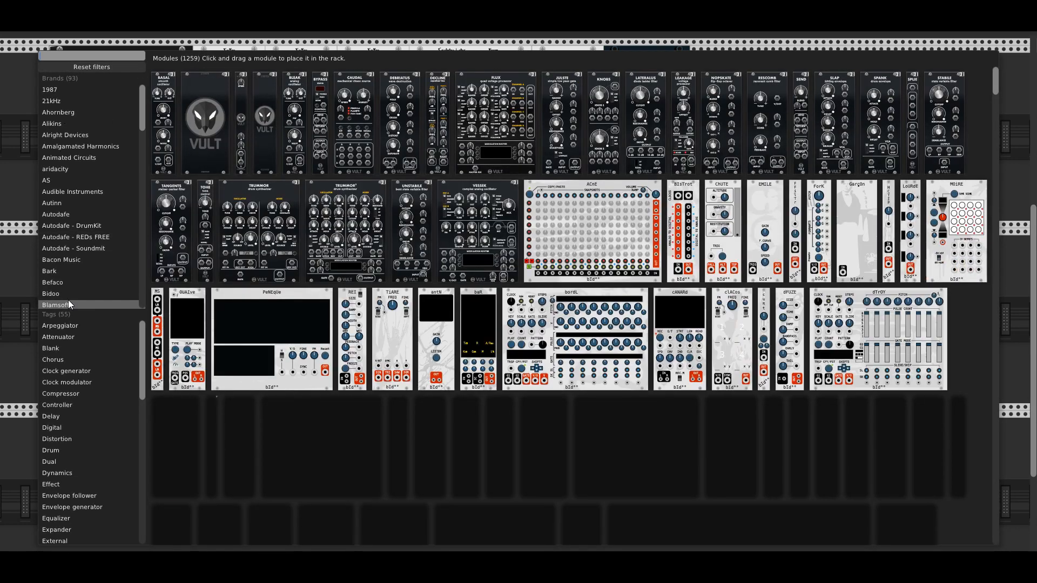
pyautogui.write('rings')
pyautogui.press('Return')
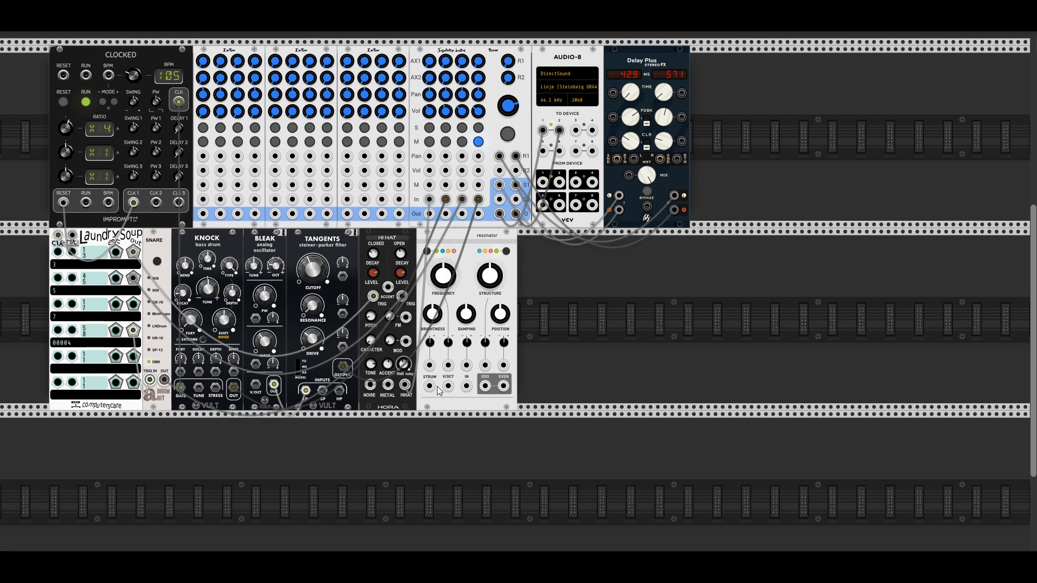
pyautogui.moveTo(438, 389); pyautogui.dragTo(150, 306)
pyautogui.moveTo(487, 388)
pyautogui.mouseDown()
pyautogui.moveTo(382, 200)
pyautogui.moveTo(504, 385)
pyautogui.mouseUp()
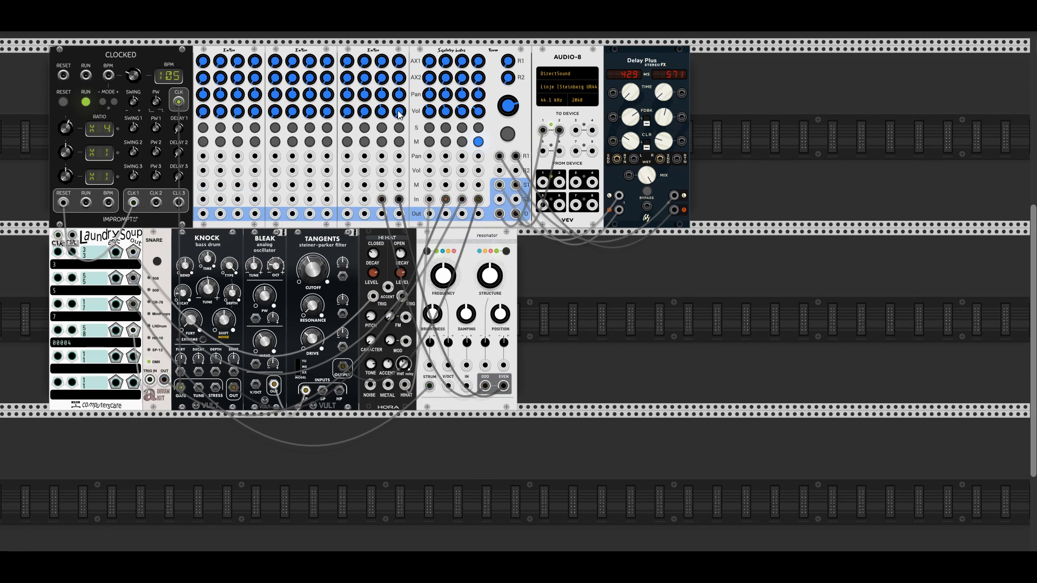
# Step: Adjust the volume and panning of the resonator's two mixer channels
pyautogui.moveTo(385, 113); pyautogui.dragTo(384, 112)
pyautogui.moveTo(400, 113); pyautogui.dragTo(385, 112)
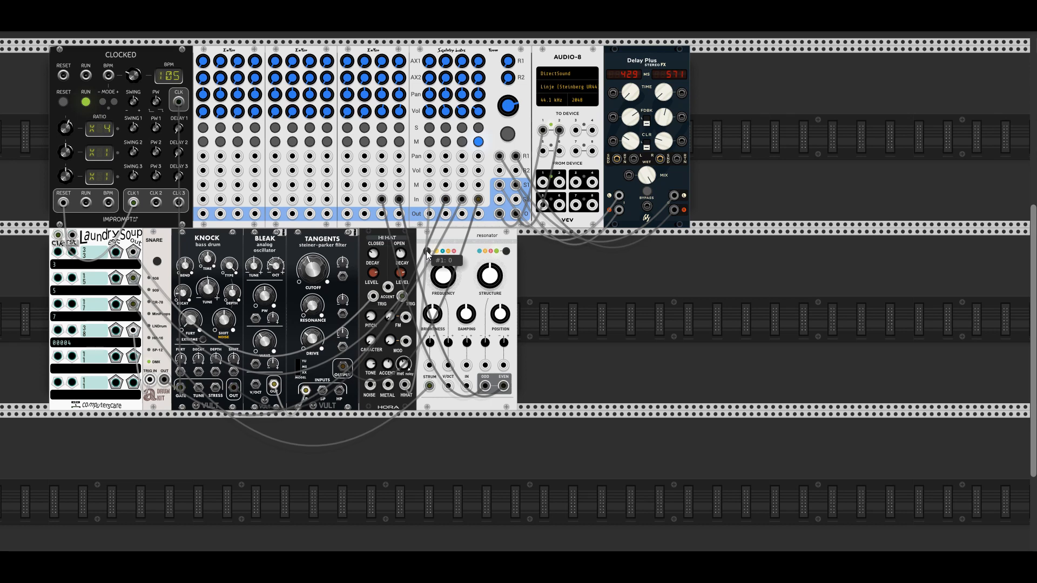
pyautogui.moveTo(382, 94); pyautogui.dragTo(398, 46)
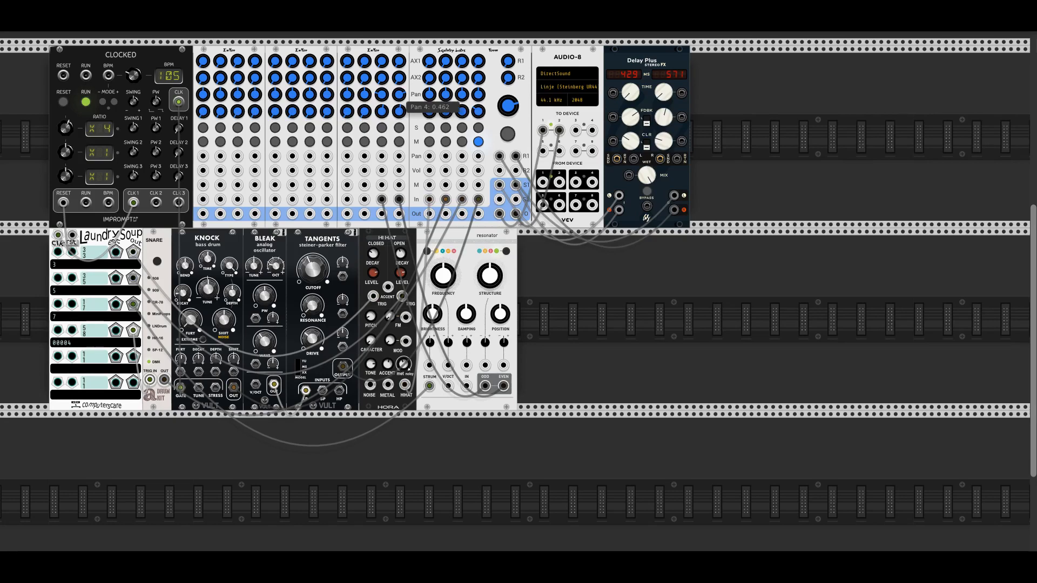
pyautogui.moveTo(383, 97)
pyautogui.mouseDown()
pyautogui.moveTo(384, 115)
pyautogui.moveTo(396, 102)
pyautogui.mouseUp()
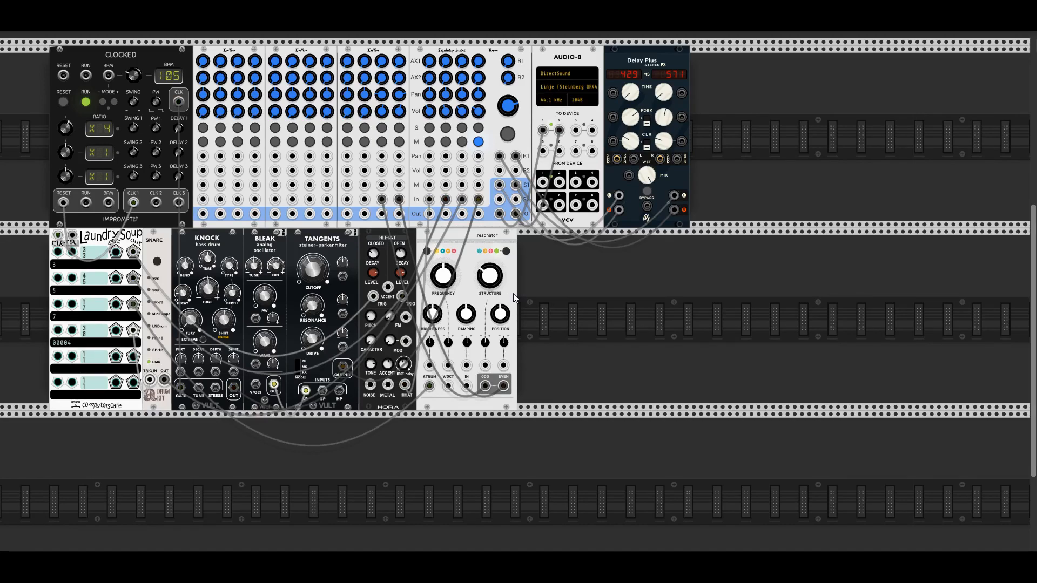
# Step: Add the ZZC SH-8 sample-and-hold and the catronomix 8xattn attenuverter module beside the resonator
pyautogui.rightClick(584, 327)
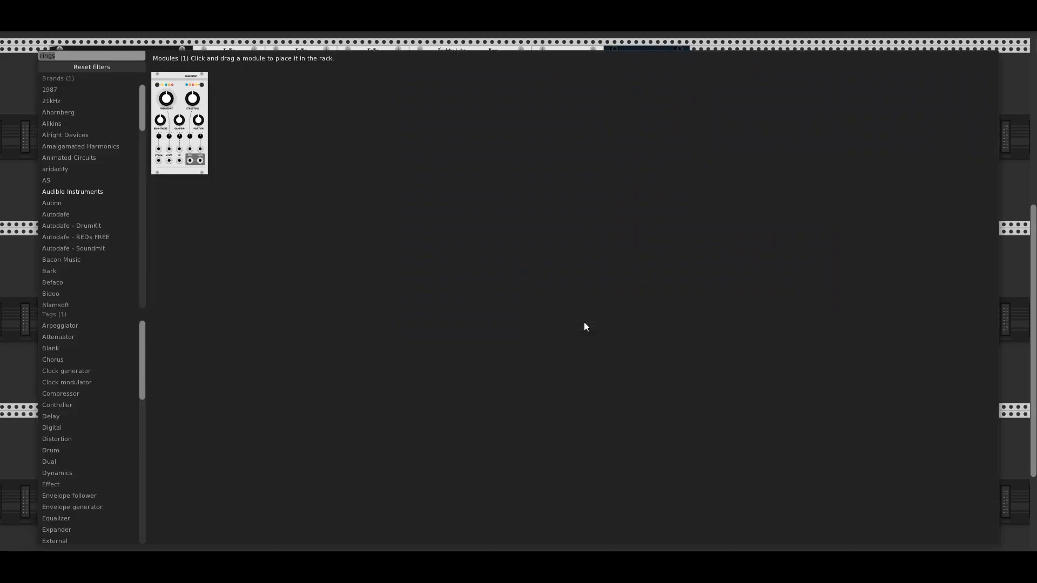
pyautogui.write('zzc')
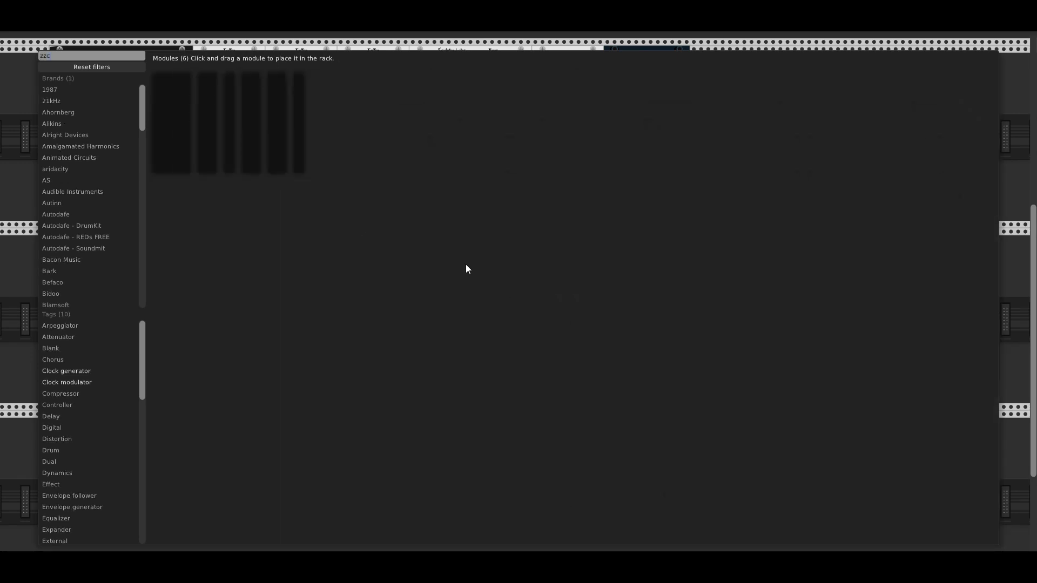
pyautogui.press('Escape')
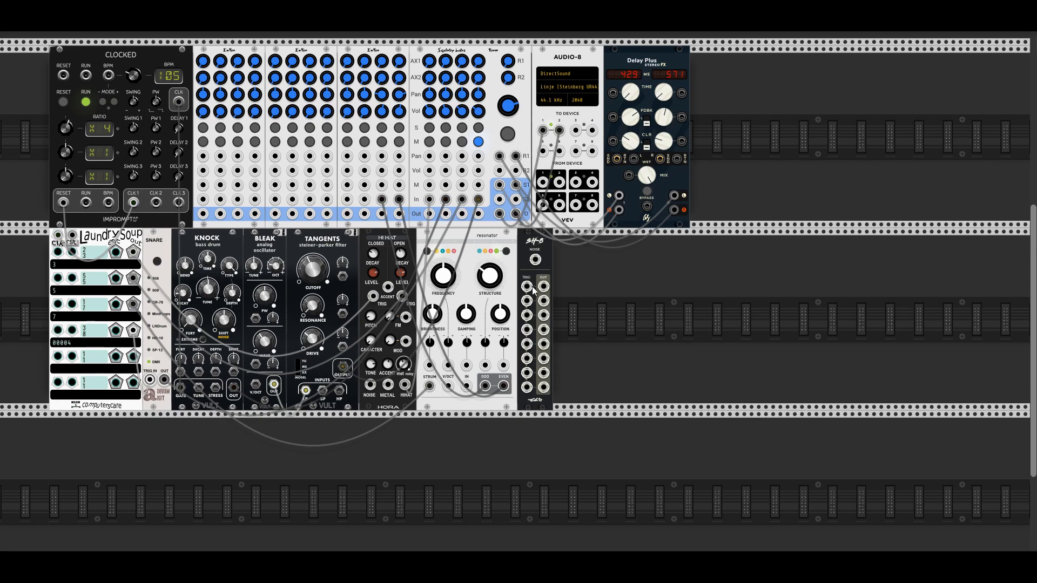
pyautogui.rightClick(599, 303)
pyautogui.write('atte')
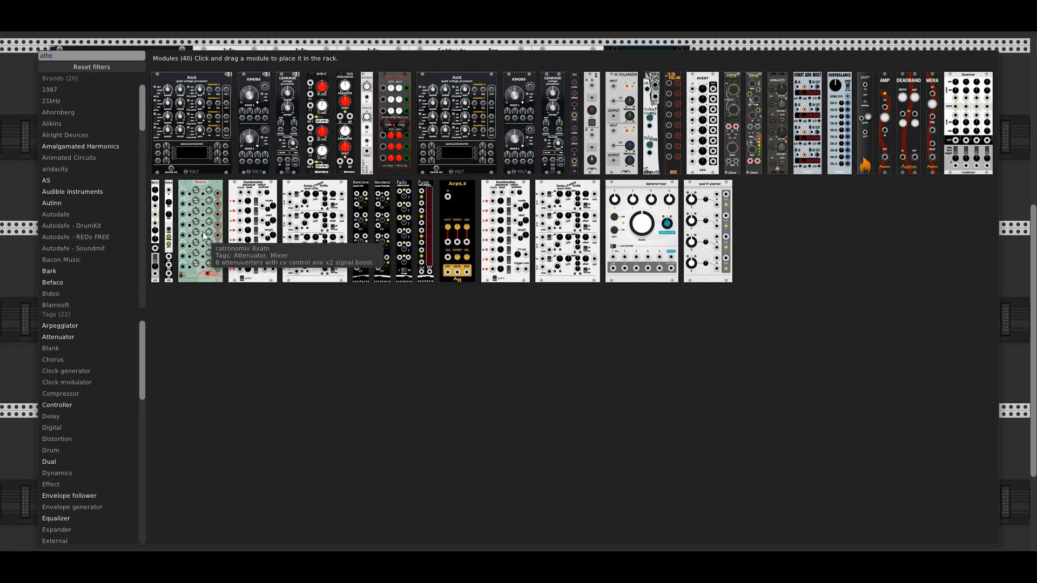
pyautogui.moveTo(208, 280); pyautogui.dragTo(584, 304)
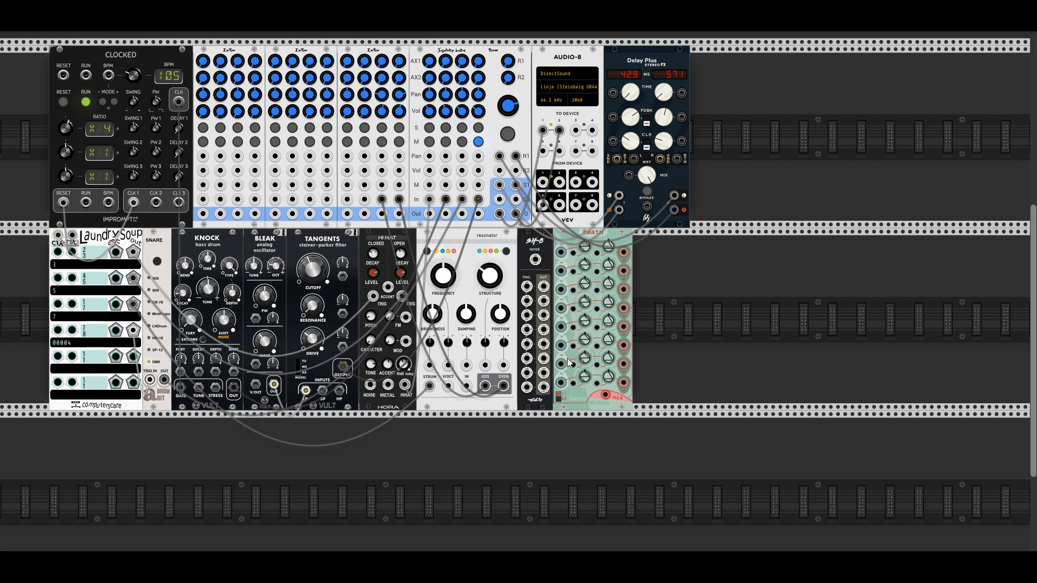
# Step: Add the quantizer module found with "erw" beside the 8xattn and enable four notes of its scale
pyautogui.rightClick(669, 309)
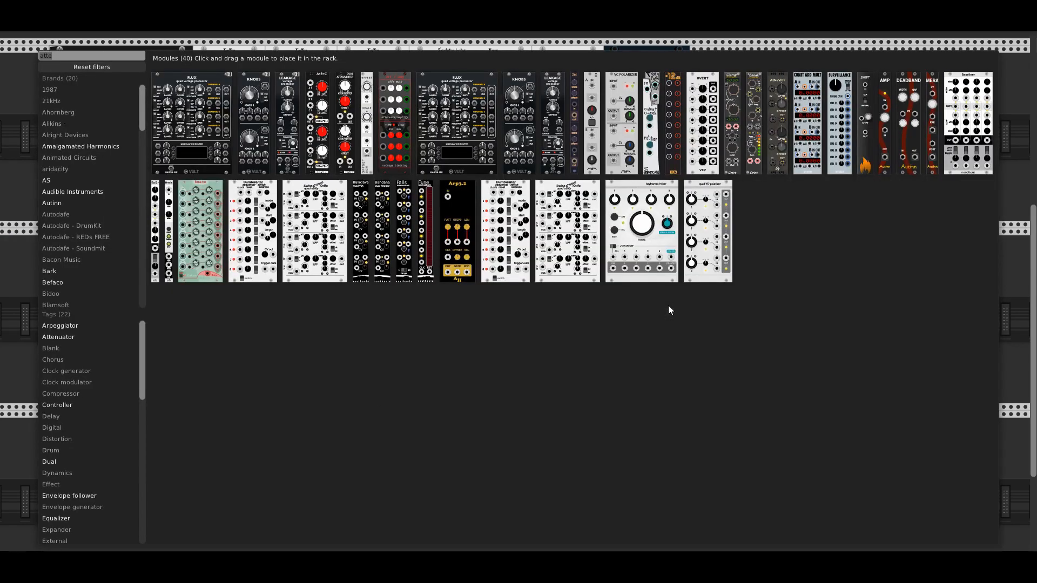
pyautogui.write('erw')
pyautogui.moveTo(167, 95); pyautogui.dragTo(646, 221)
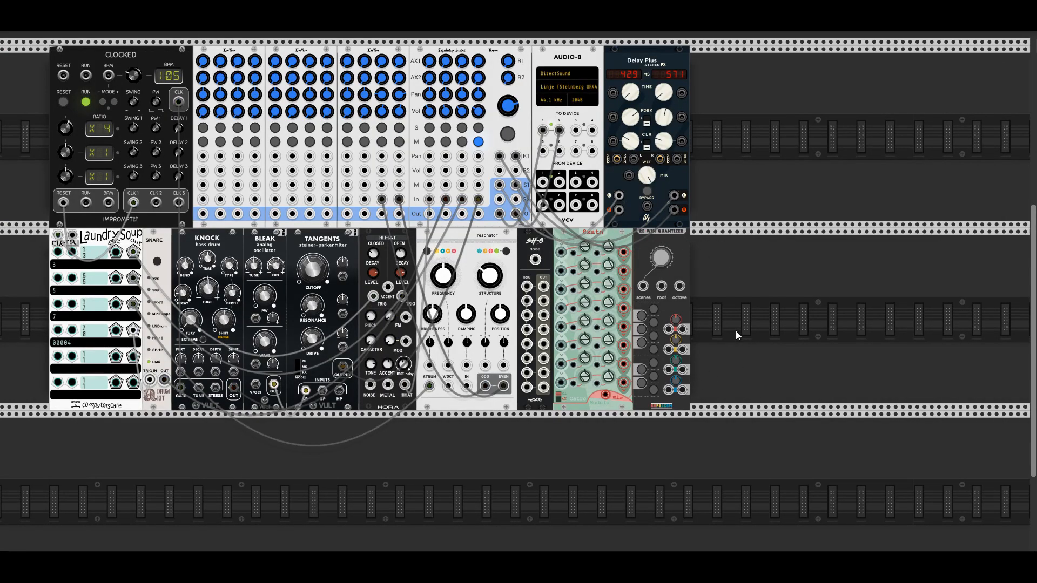
pyautogui.click(642, 342)
pyautogui.click(653, 323)
pyautogui.click(641, 383)
pyautogui.click(653, 362)
# Step: Trigger SH-8 from Laundry Soup's third row, route its output through 8xattn and the quantizer to the resonator's V/Oct, and adjust the first attenuverter
pyautogui.moveTo(528, 286); pyautogui.dragTo(135, 305)
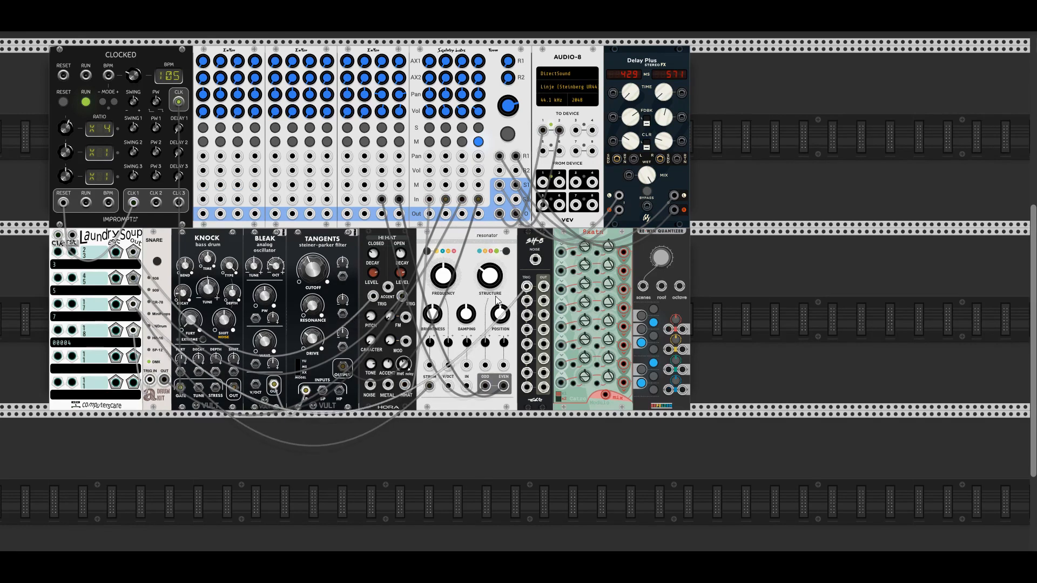
pyautogui.moveTo(543, 286); pyautogui.dragTo(561, 254)
pyautogui.moveTo(626, 256); pyautogui.dragTo(450, 387)
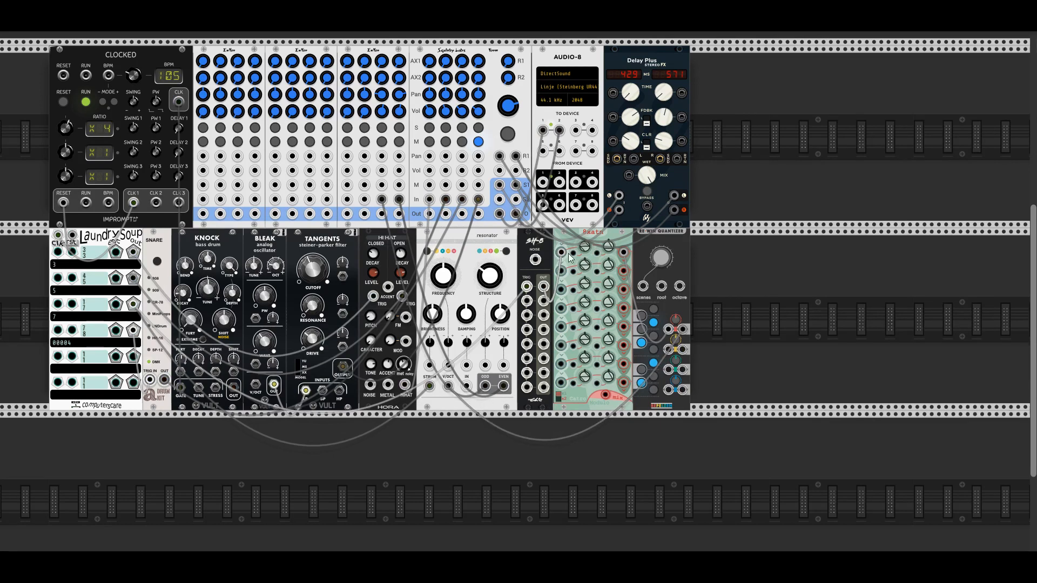
pyautogui.moveTo(585, 248); pyautogui.dragTo(585, 225)
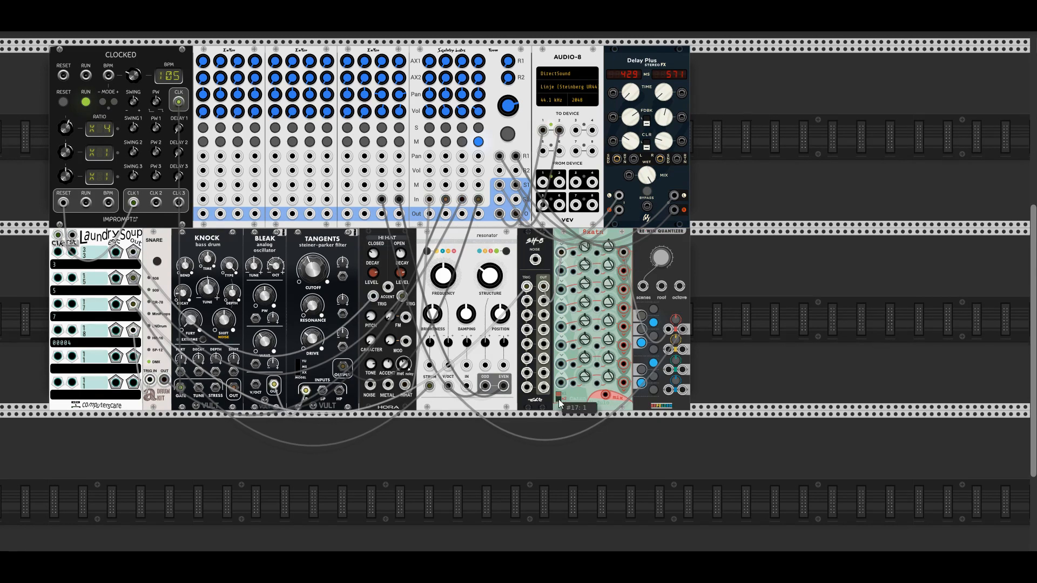
pyautogui.moveTo(585, 248); pyautogui.dragTo(584, 257)
# Step: Switch the resonator to the Modulated/inharmonic string model and adjust its position and damping
pyautogui.moveTo(500, 314); pyautogui.dragTo(500, 321)
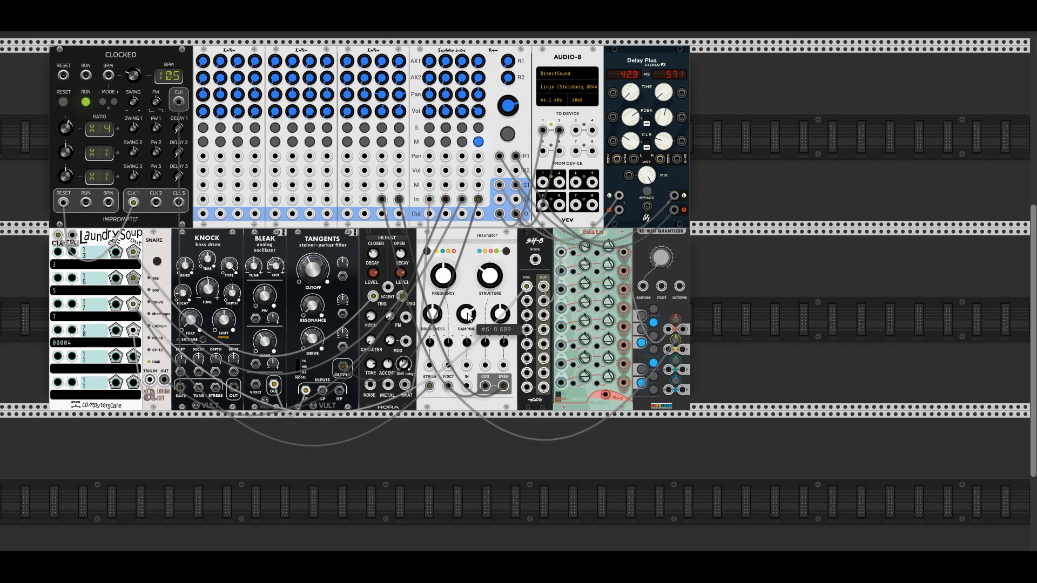
pyautogui.rightClick(464, 259)
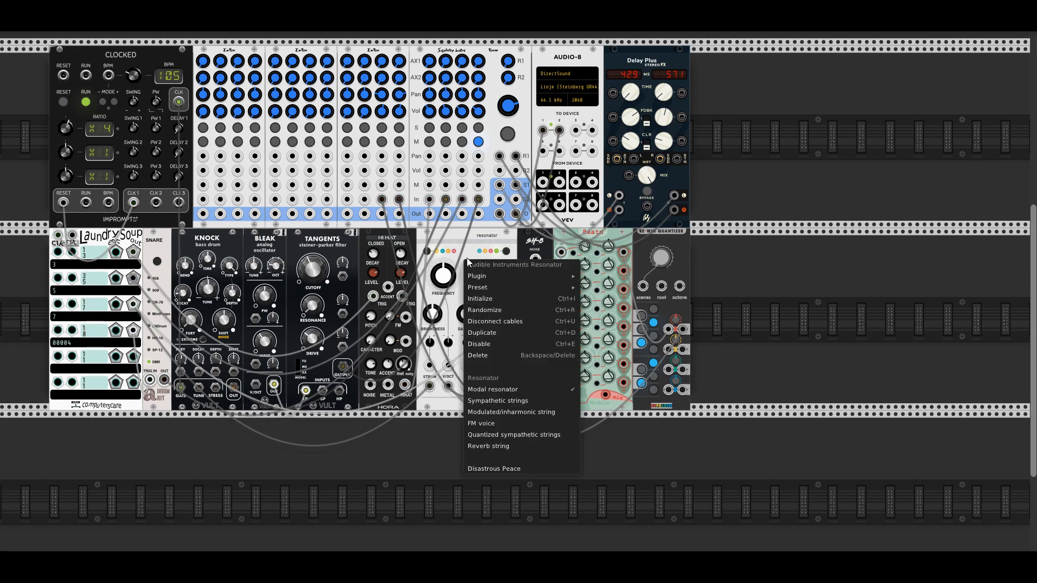
pyautogui.click(536, 414)
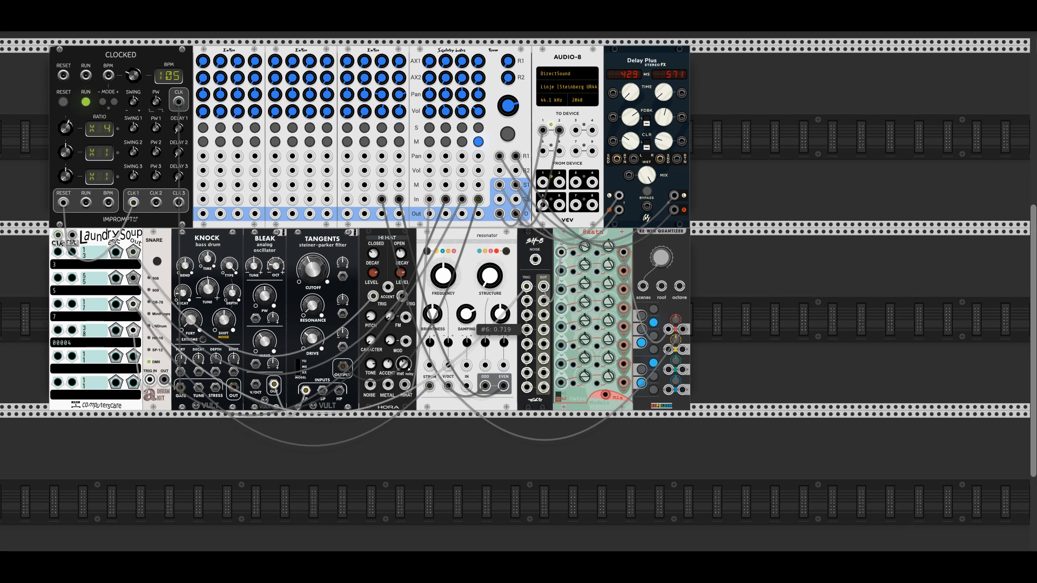
pyautogui.moveTo(472, 311); pyautogui.dragTo(439, 290)
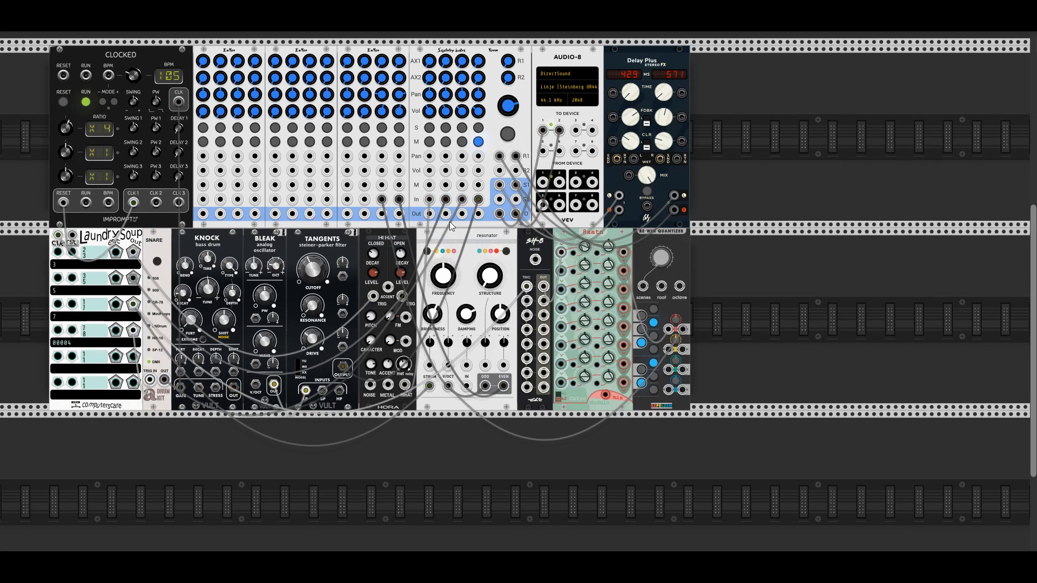
pyautogui.rightClick(737, 257)
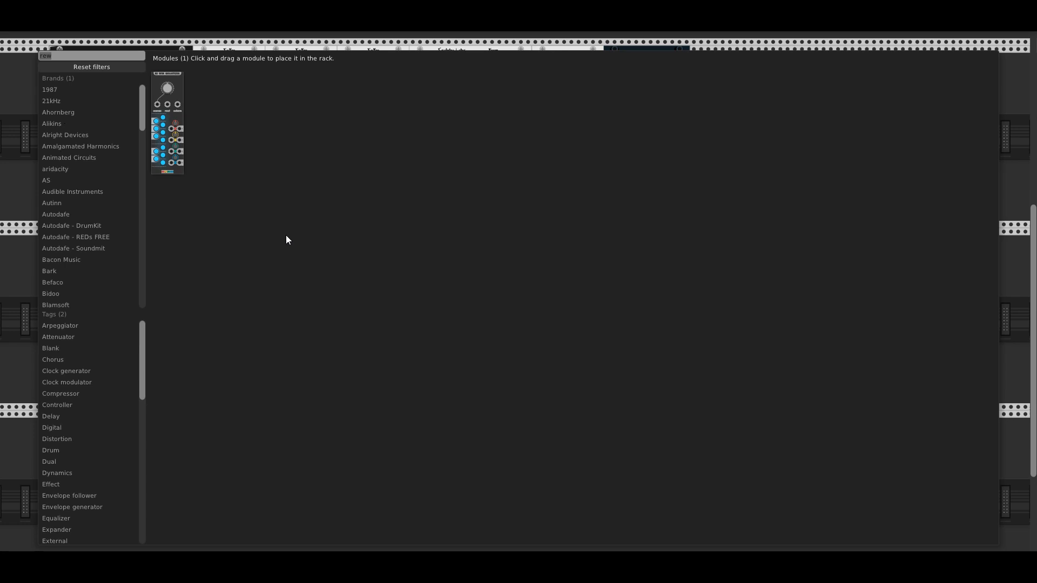
pyautogui.click(17, 242)
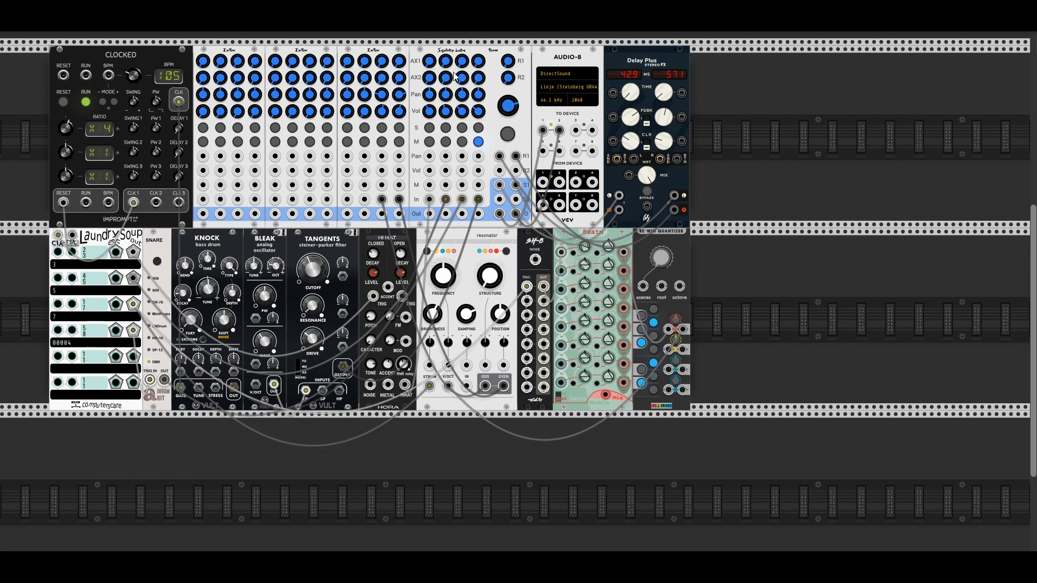
# Step: Adjust the AX1 delay sends on the hi-hat and resonator channels and the mixer's R1 return level
pyautogui.moveTo(431, 59); pyautogui.dragTo(401, 65)
pyautogui.moveTo(511, 61)
pyautogui.moveTo(511, 60)
pyautogui.mouseDown()
pyautogui.moveTo(511, 47)
pyautogui.moveTo(508, 63)
pyautogui.mouseUp()
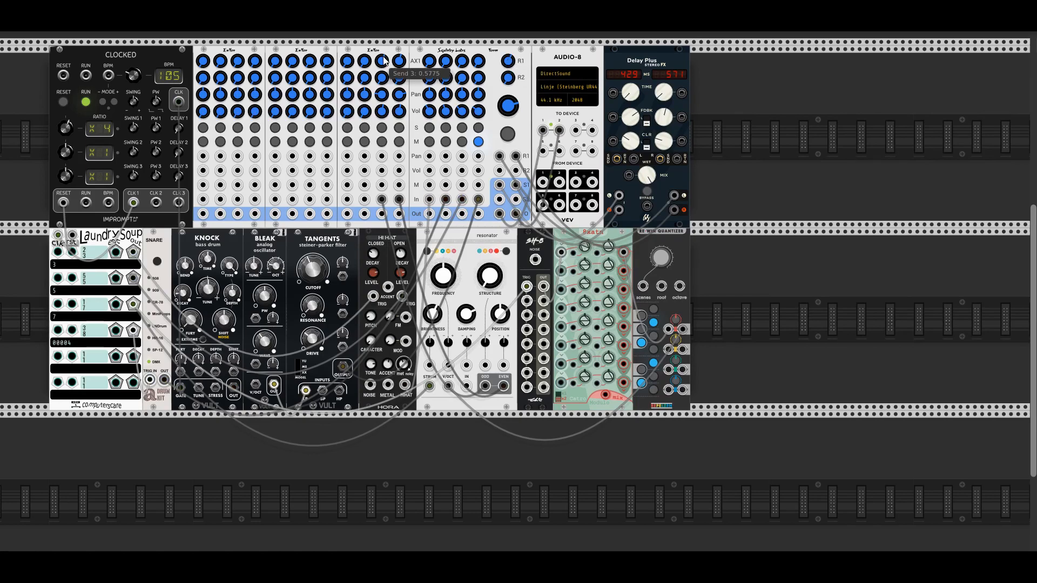
pyautogui.moveTo(385, 59); pyautogui.dragTo(401, 61)
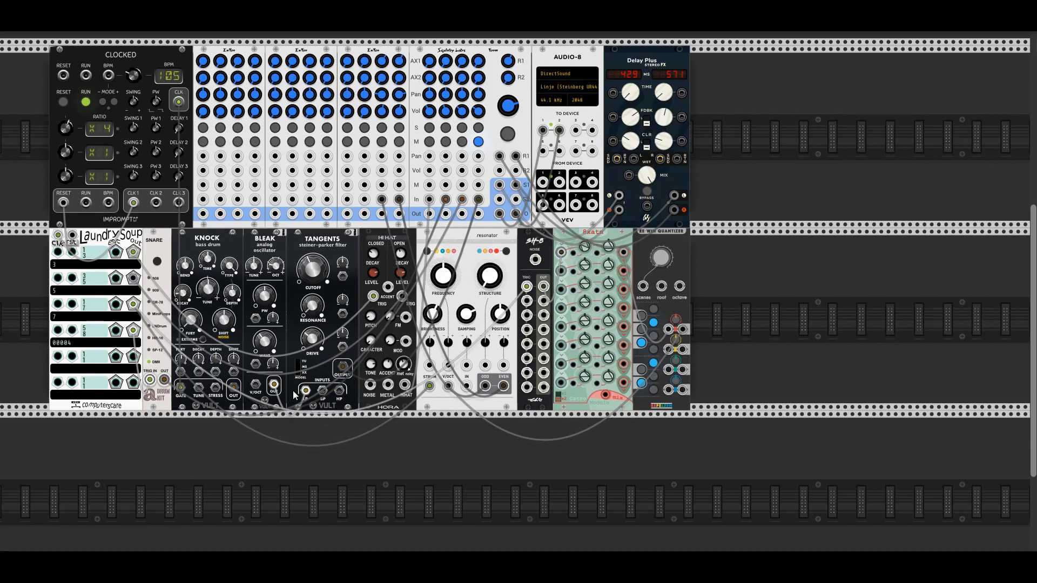
# Step: Patch the quantizer's first output to Bleak's V/Oct input
pyautogui.moveTo(257, 386); pyautogui.dragTo(682, 332)
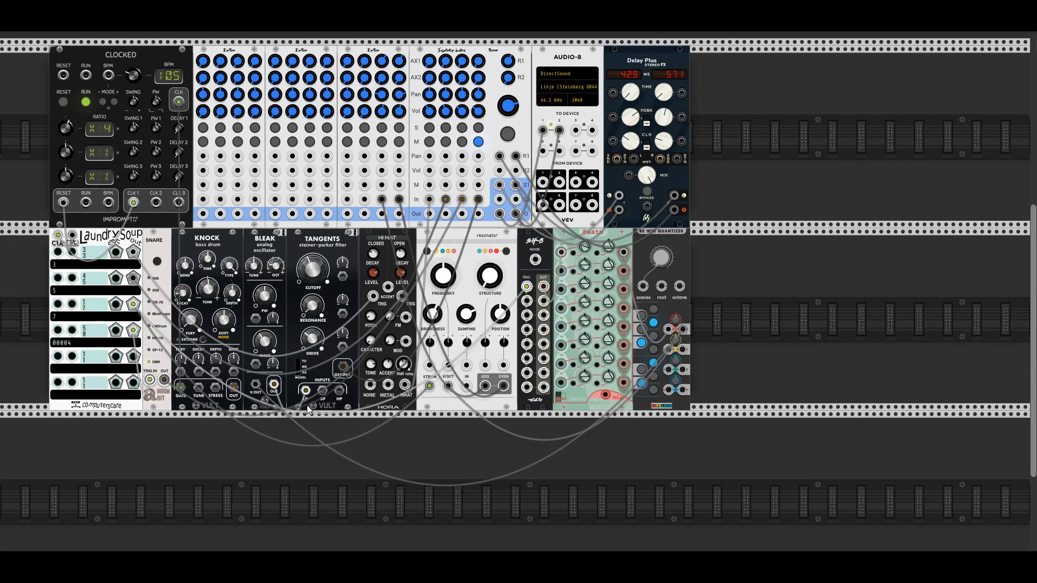
# Step: With mixer channel 4 briefly unmuted, tune Bleak's octave to about 0.306 and the resonator's frequency to about 36.48
pyautogui.click(477, 143)
pyautogui.moveTo(276, 267); pyautogui.dragTo(276, 262)
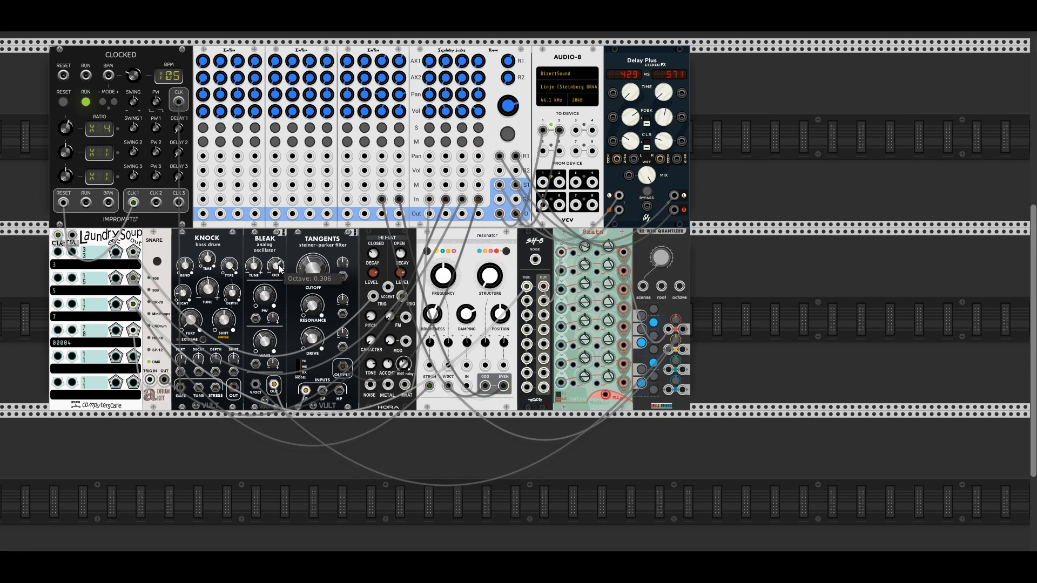
pyautogui.moveTo(448, 280); pyautogui.dragTo(448, 277)
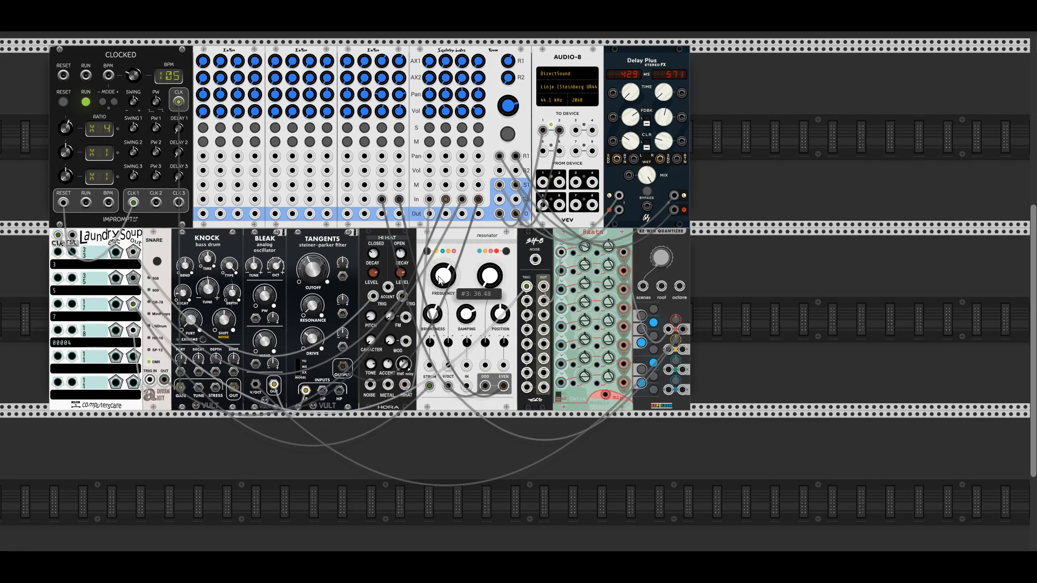
pyautogui.click(478, 142)
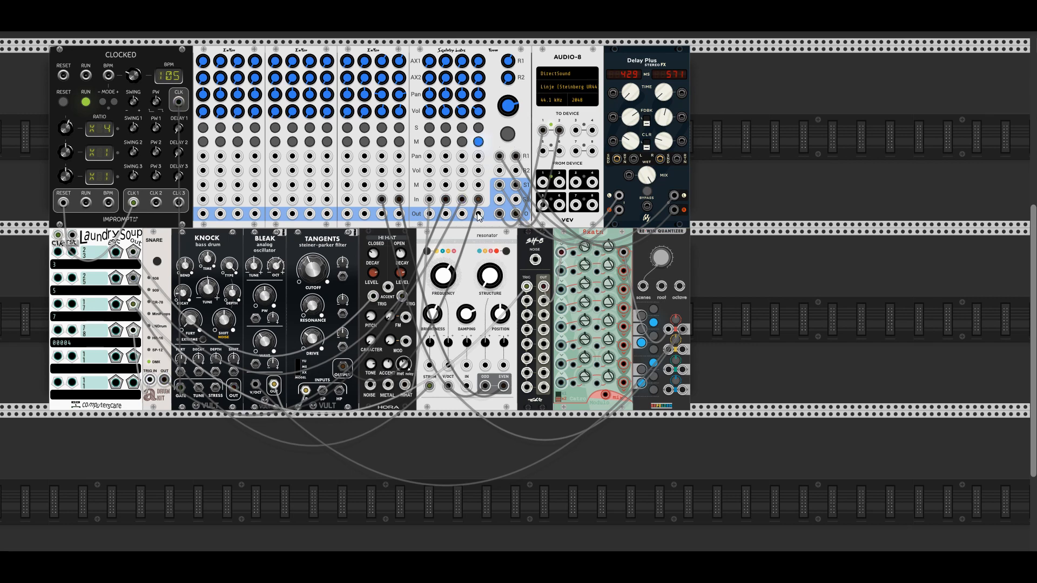
pyautogui.rightClick(797, 250)
pyautogui.write('tuna')
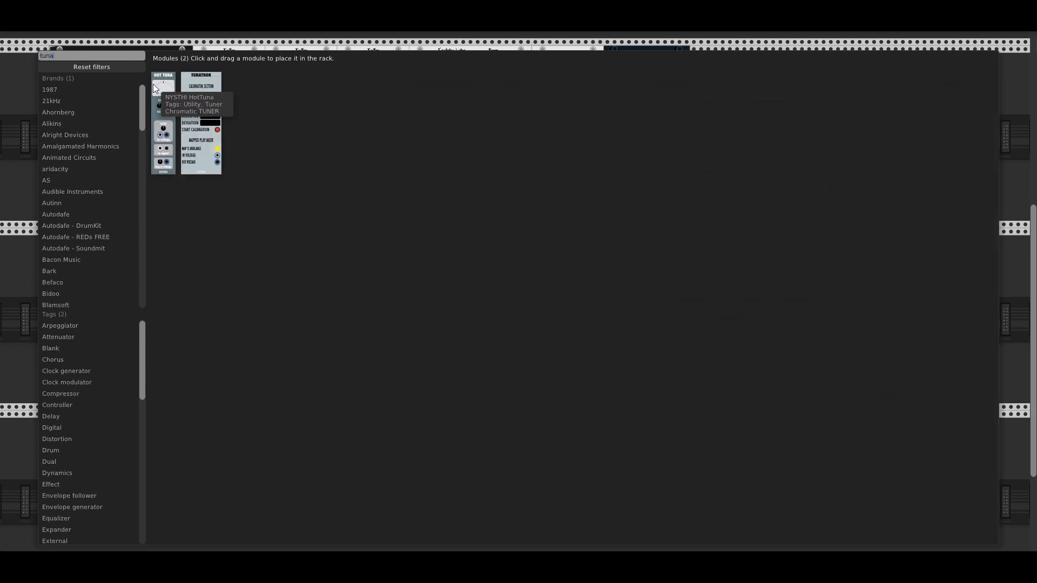
pyautogui.click(160, 89)
pyautogui.moveTo(377, 243); pyautogui.dragTo(661, 291)
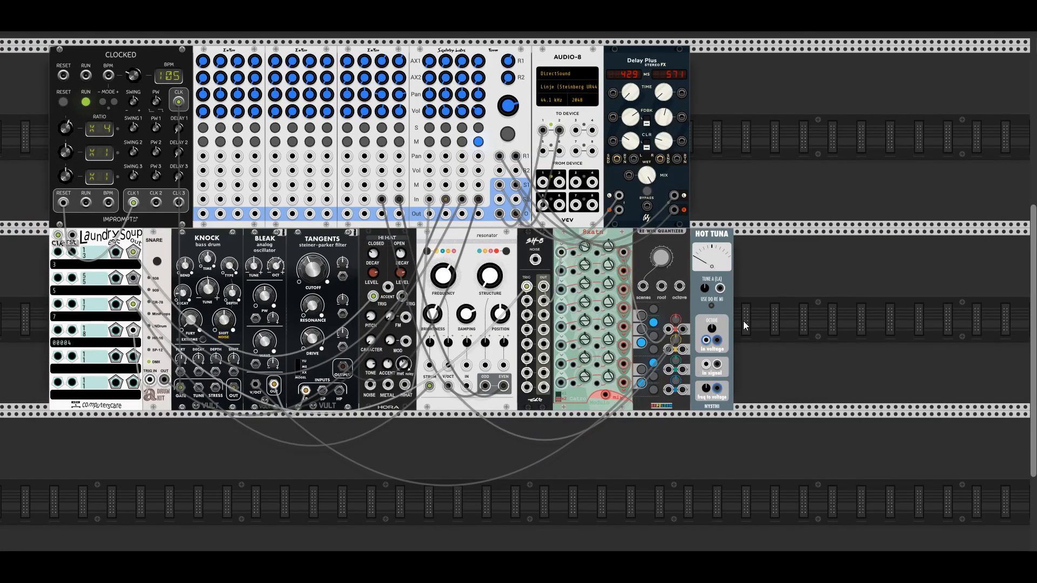
pyautogui.press('Delete')
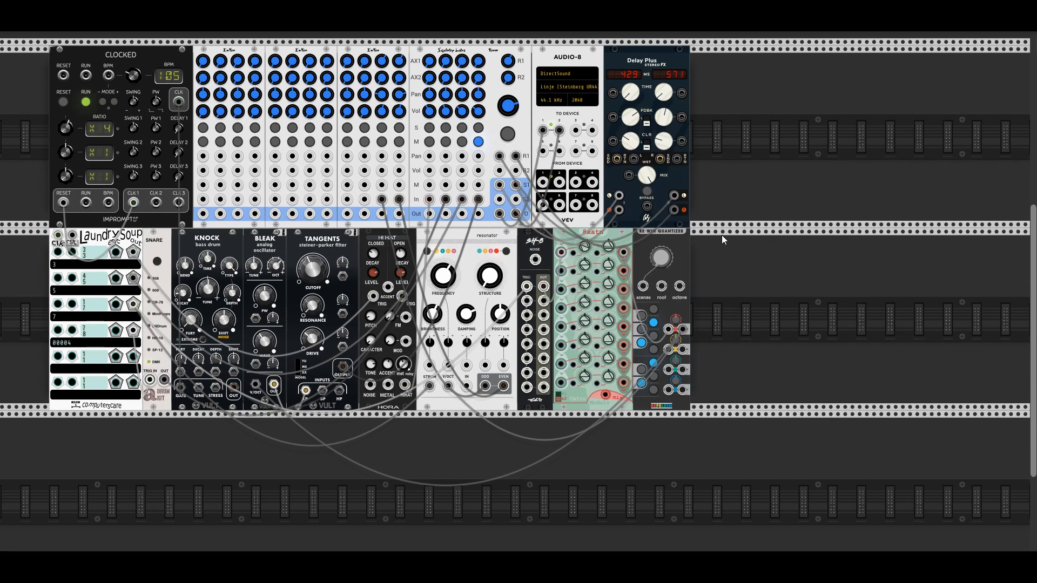
# Step: Clear the module search filter and add the Vult Caudal chaos source beside the quantizer
pyautogui.rightClick(722, 295)
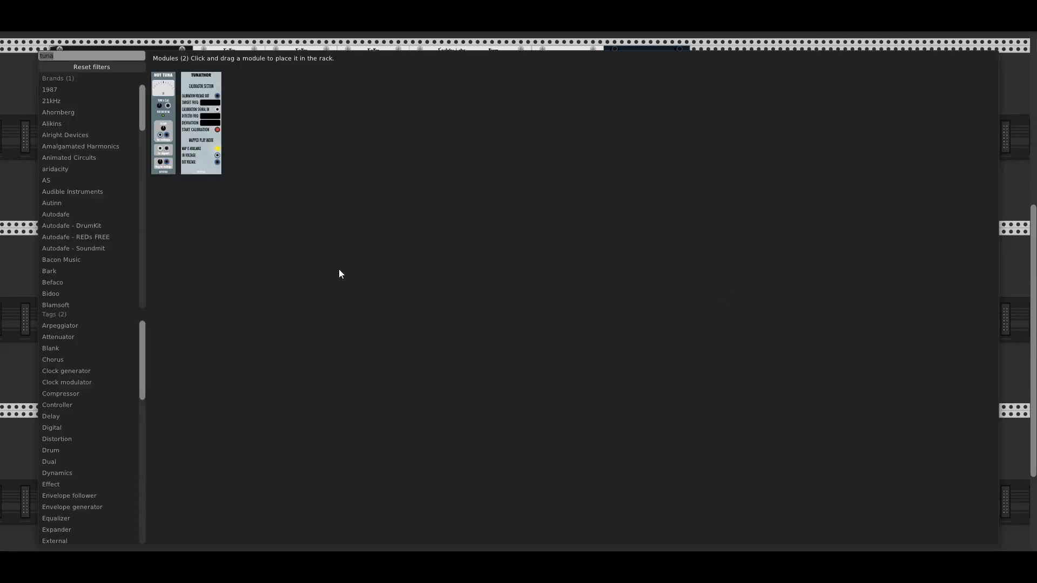
pyautogui.click(83, 67)
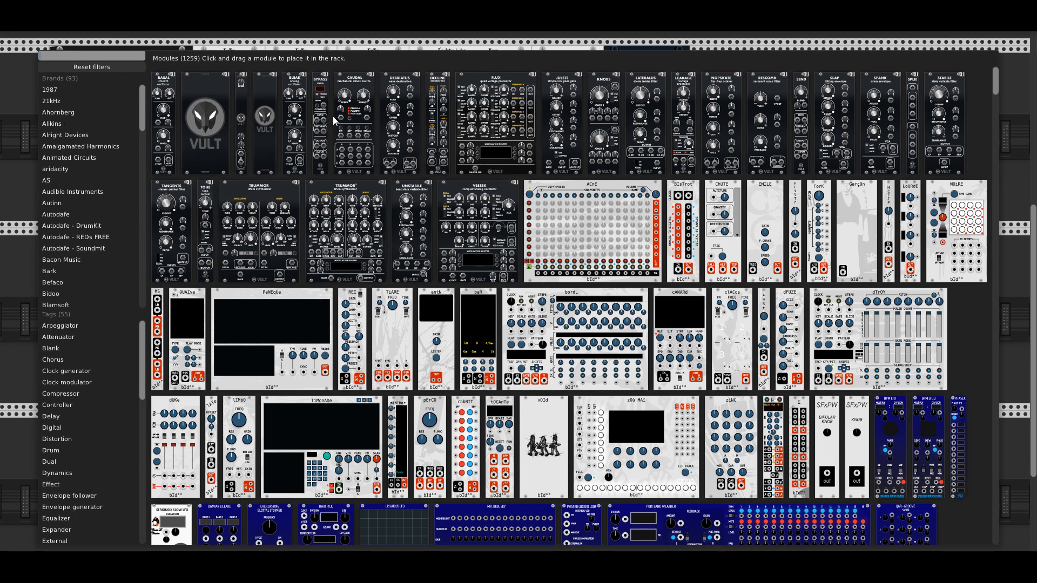
pyautogui.moveTo(346, 113); pyautogui.dragTo(655, 315)
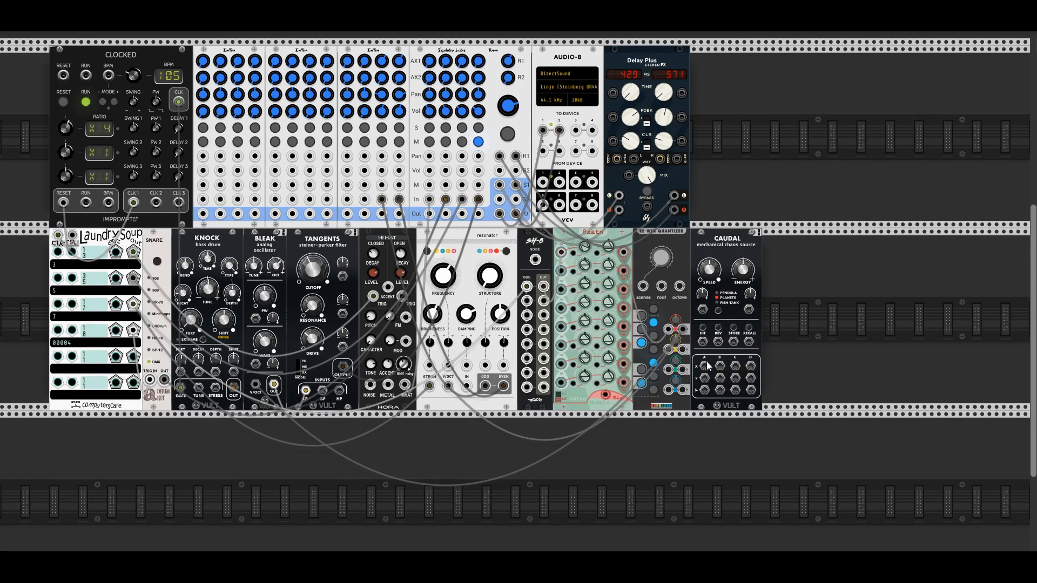
# Step: Patch two Caudal outputs to the resonator's modulation inputs, including position, and adjust the modulation attenuverters
pyautogui.moveTo(705, 365); pyautogui.dragTo(505, 298)
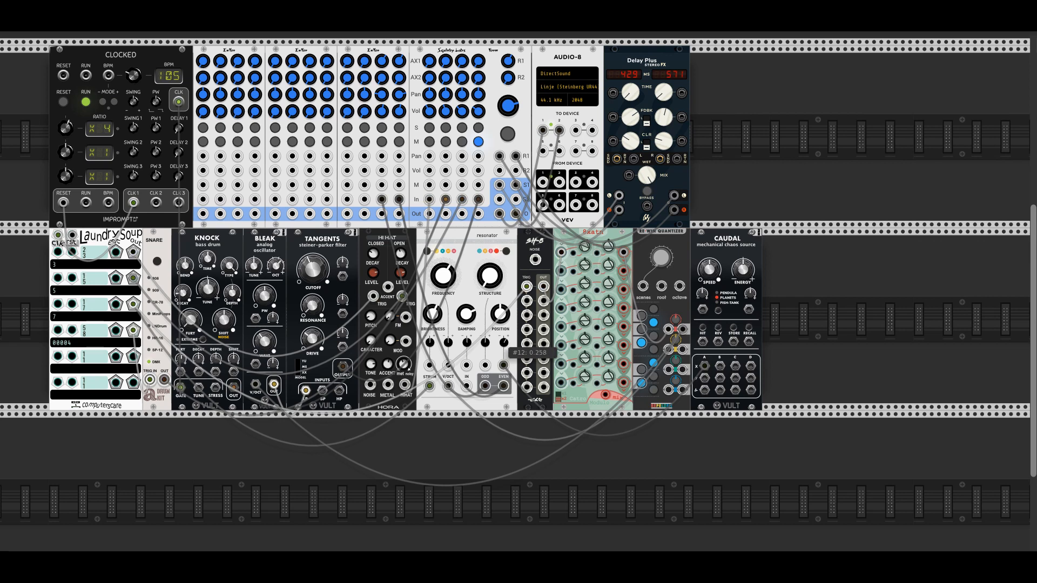
pyautogui.moveTo(504, 342); pyautogui.dragTo(504, 329)
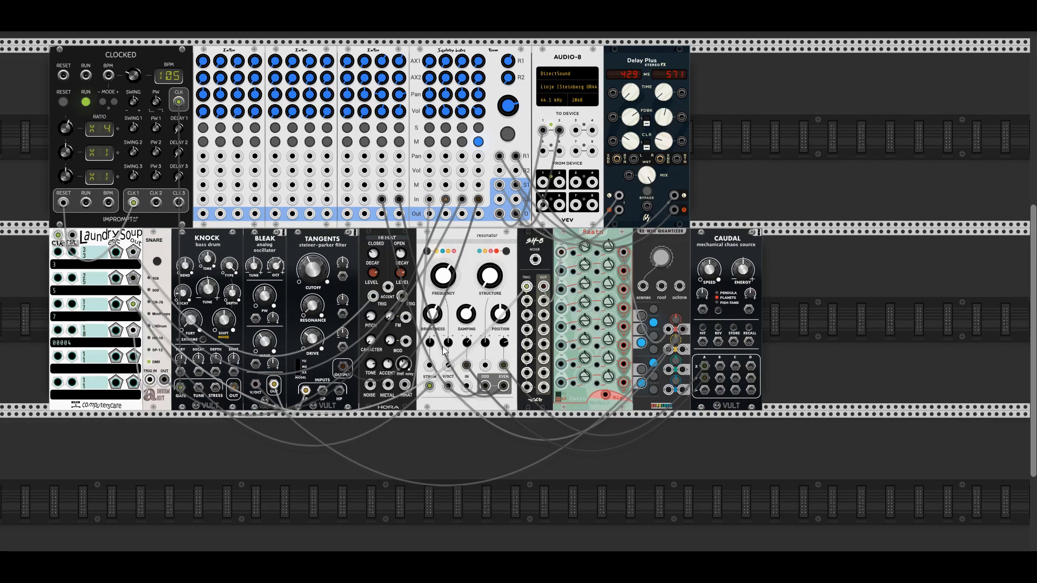
pyautogui.moveTo(466, 386); pyautogui.dragTo(720, 368)
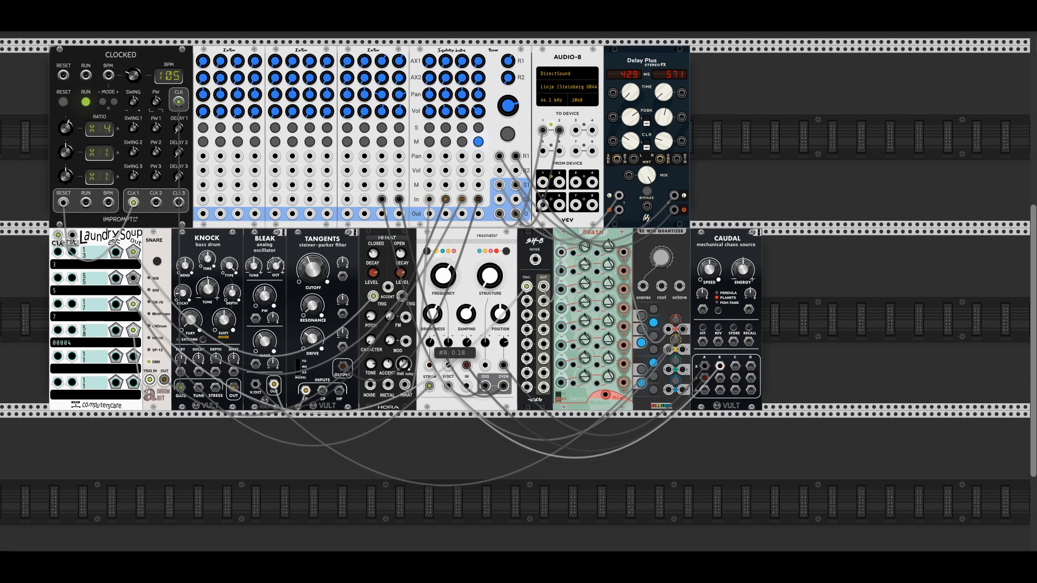
pyautogui.moveTo(432, 324)
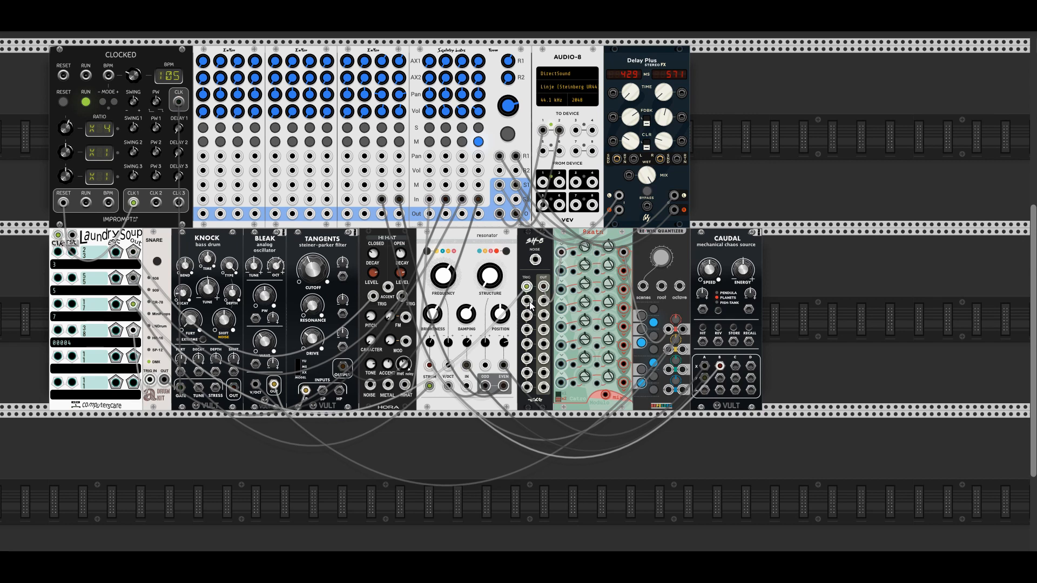
# Step: Trigger SH-8's second channel from CLK 1, route its output through 8xattn to the quantizer, and repatch Bleak's V/Oct to the quantizer's second output
pyautogui.moveTo(528, 302); pyautogui.dragTo(133, 203)
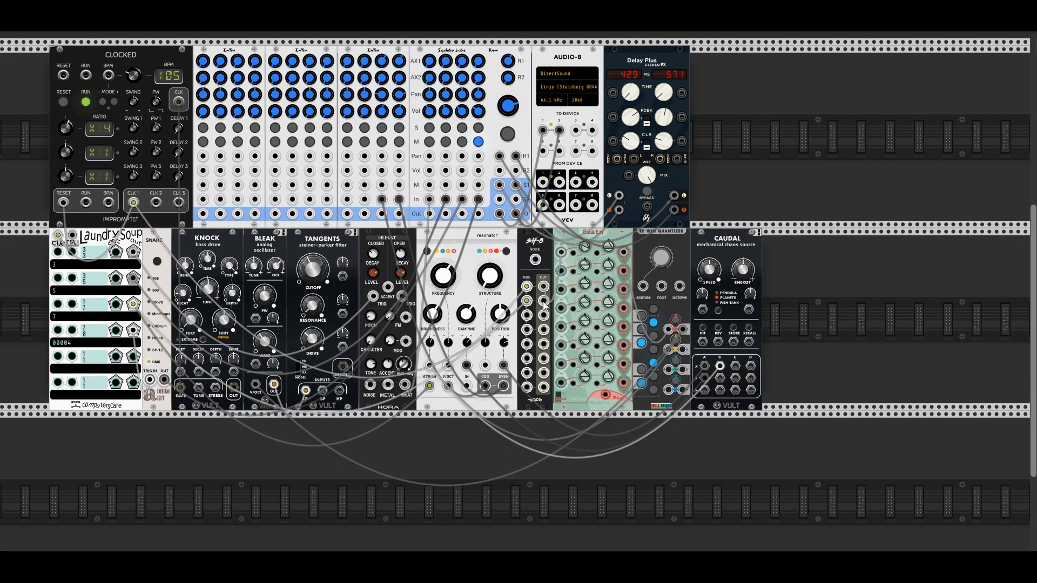
pyautogui.moveTo(541, 302); pyautogui.dragTo(585, 261)
pyautogui.moveTo(435, 425); pyautogui.dragTo(413, 427)
pyautogui.rightClick(256, 385)
pyautogui.moveTo(255, 385); pyautogui.dragTo(682, 349)
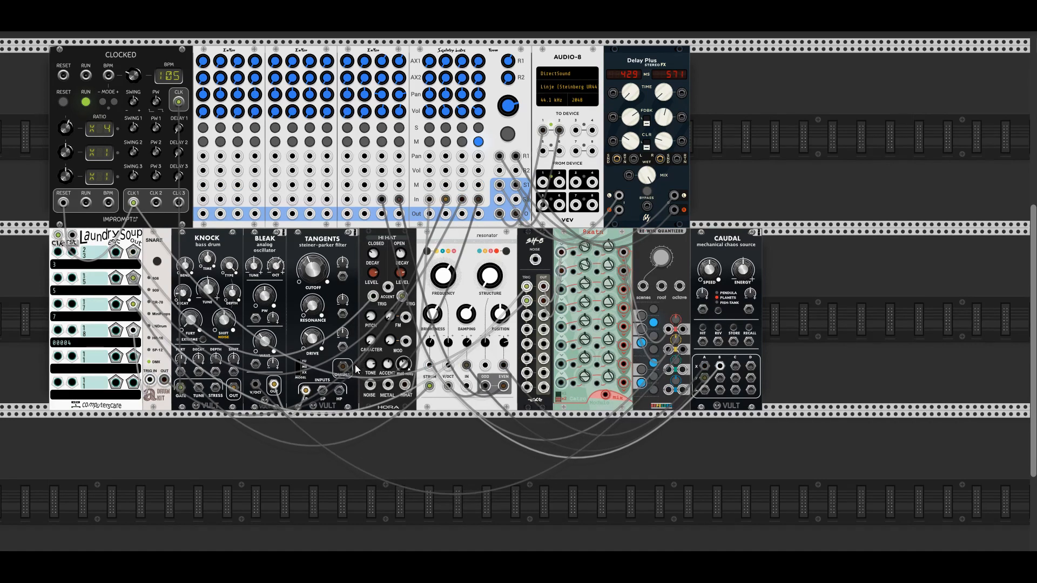
# Step: Unmute mixer channel 4, adjust its level and raise the Tangents filter cutoff
pyautogui.click(478, 142)
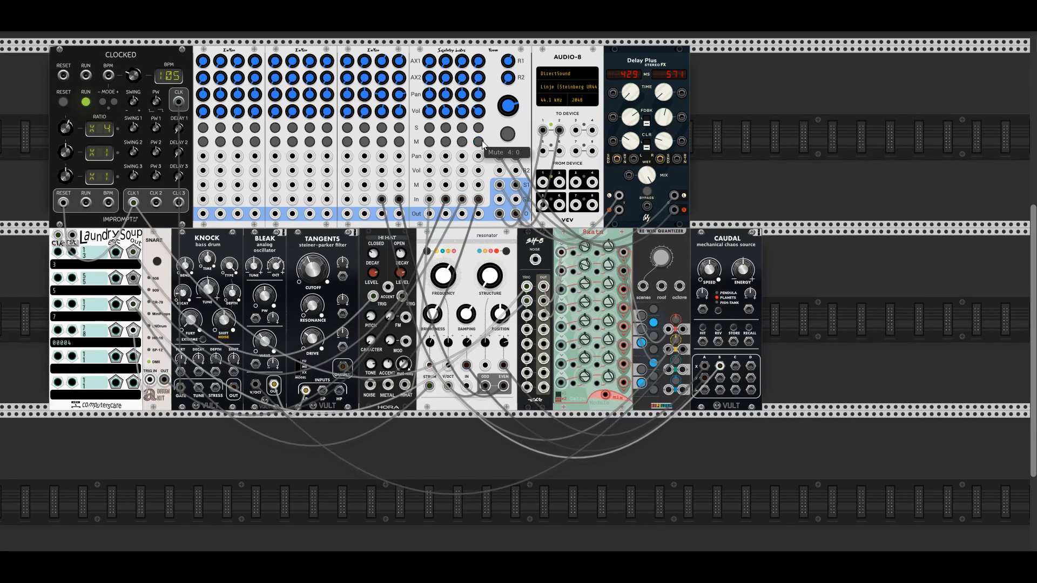
pyautogui.moveTo(478, 111); pyautogui.dragTo(478, 104)
pyautogui.moveTo(313, 267); pyautogui.dragTo(320, 247)
# Step: Add the Vult Spank envelope beside Delay Plus and patch its gate input from Clocked's master CLK output
pyautogui.rightClick(716, 194)
pyautogui.write('spank')
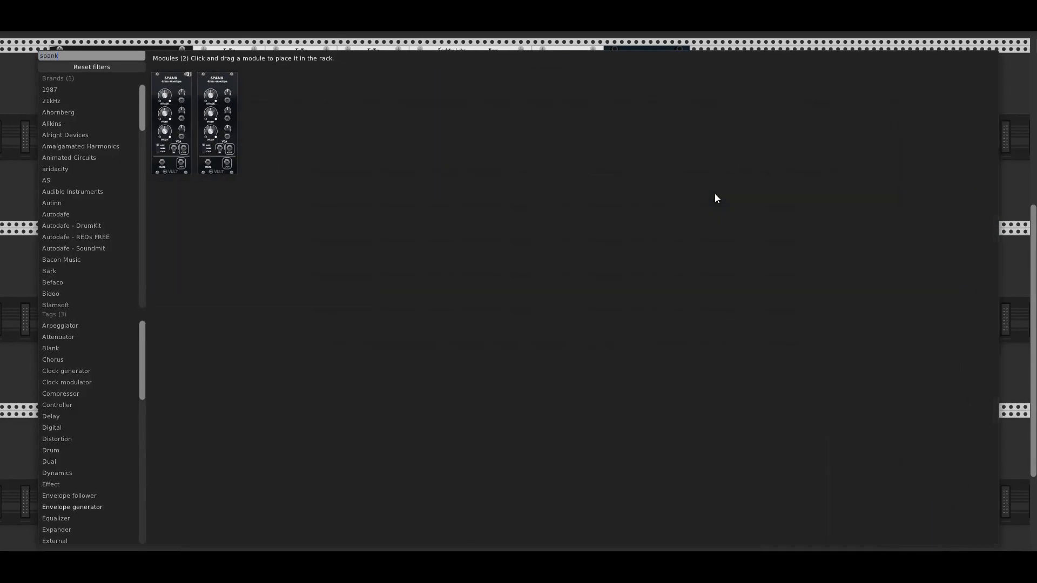
pyautogui.press('Return')
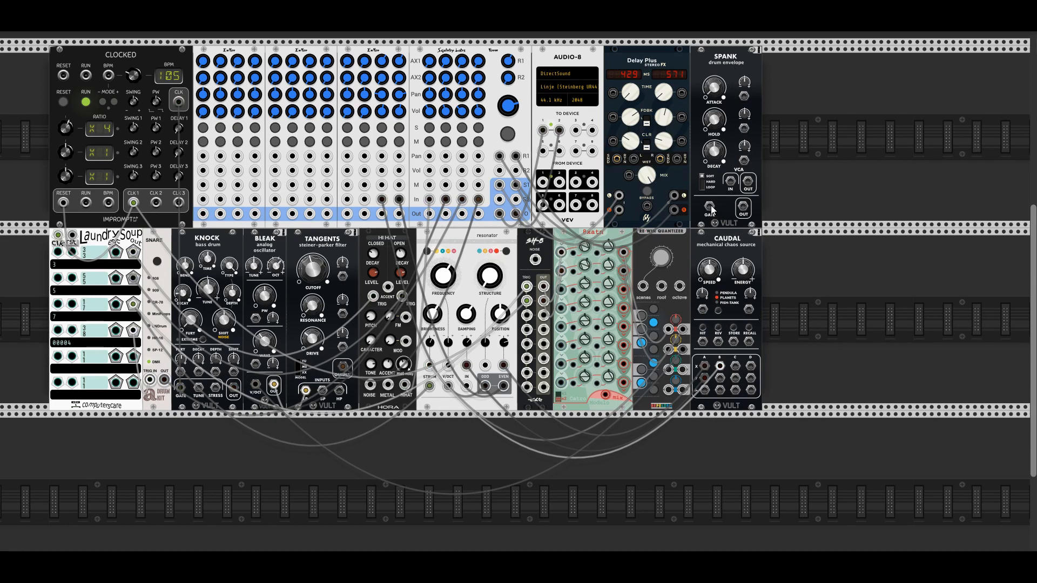
pyautogui.moveTo(711, 209); pyautogui.dragTo(179, 103)
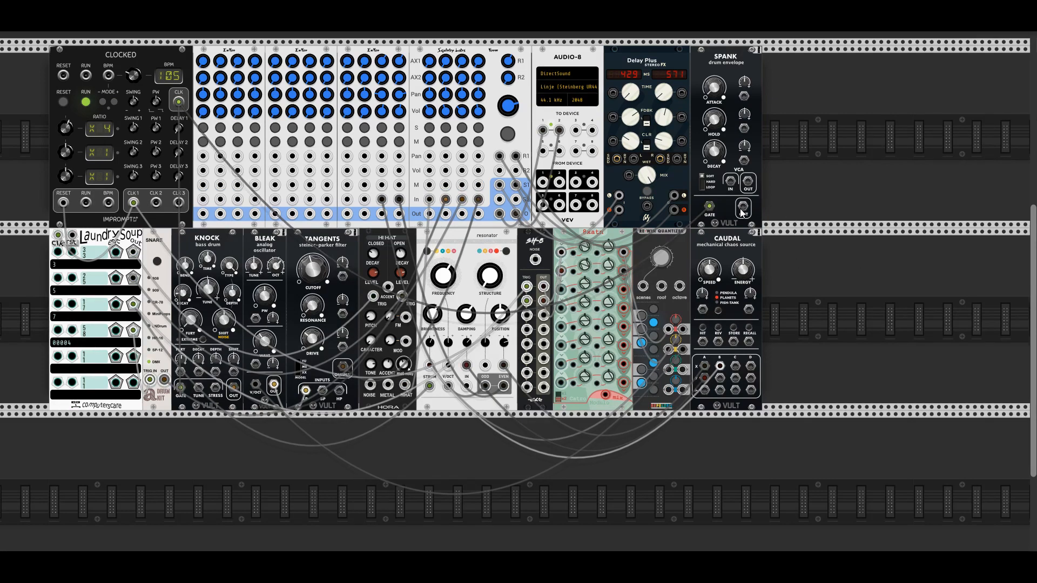
# Step: Route Spank's output through the third attenuverter to mixer channel 4's volume CV, adjusting the attenuverter and Spank's decay and hold
pyautogui.moveTo(742, 211); pyautogui.dragTo(584, 326)
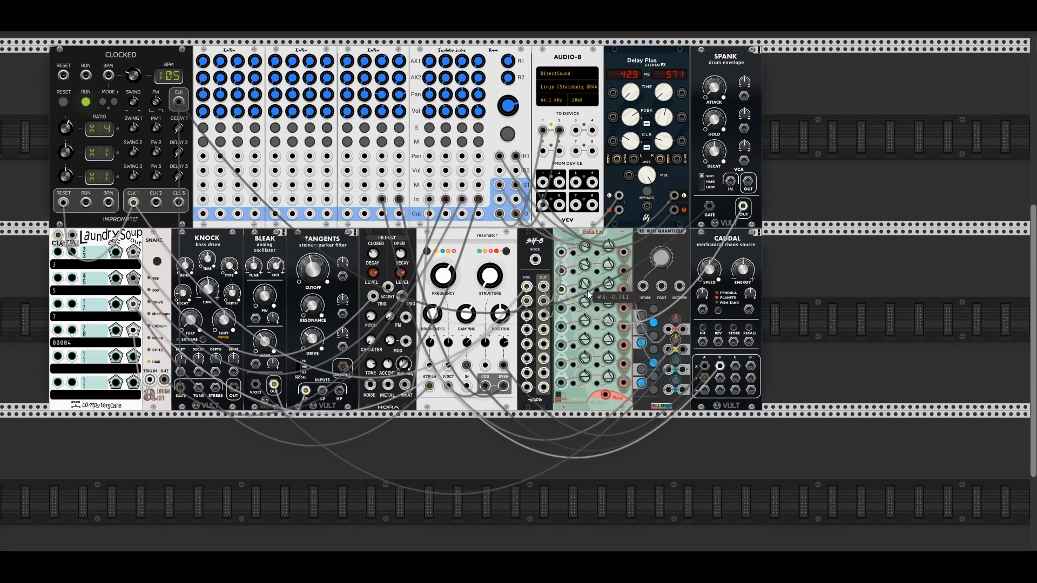
pyautogui.moveTo(611, 284); pyautogui.dragTo(610, 262)
pyautogui.moveTo(623, 293); pyautogui.dragTo(479, 171)
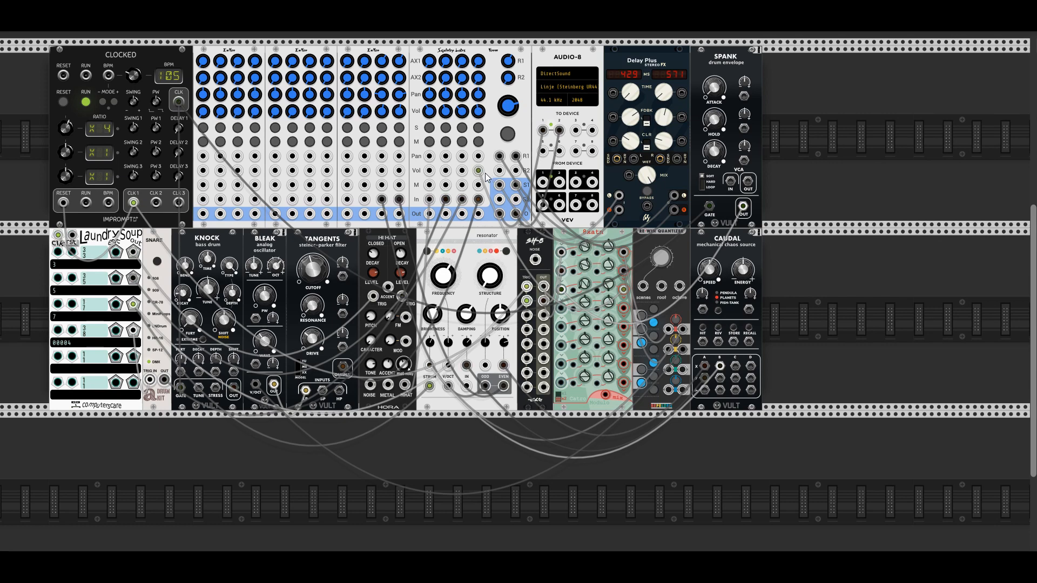
pyautogui.moveTo(715, 149); pyautogui.dragTo(715, 162)
pyautogui.moveTo(713, 120); pyautogui.dragTo(713, 114)
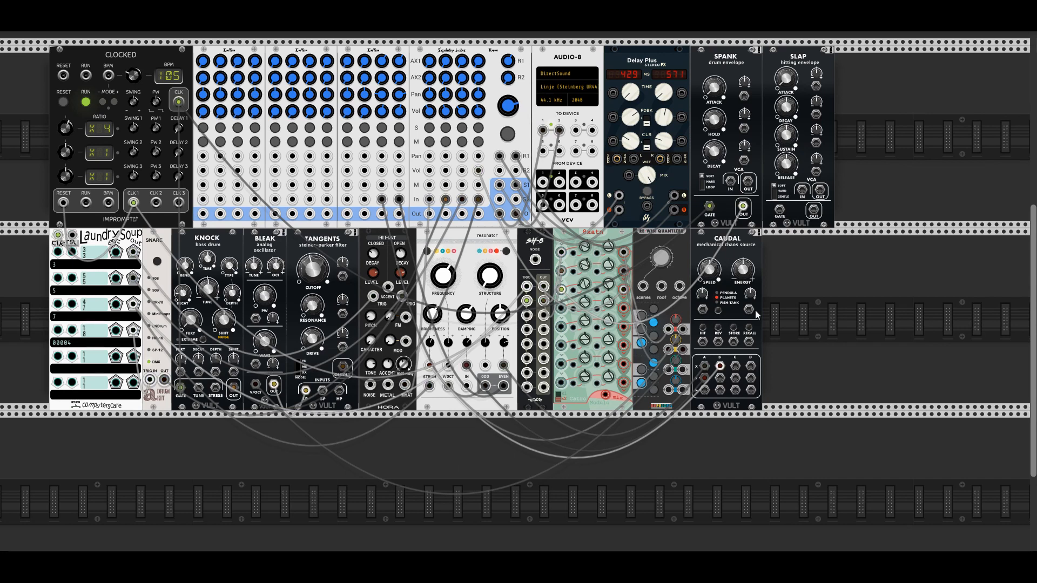
# Step: Gate the Slap envelope from CLK 1, patch its output to Tangents' cutoff CV, and adjust the cutoff modulation amount and drive
pyautogui.moveTo(783, 216); pyautogui.dragTo(134, 204)
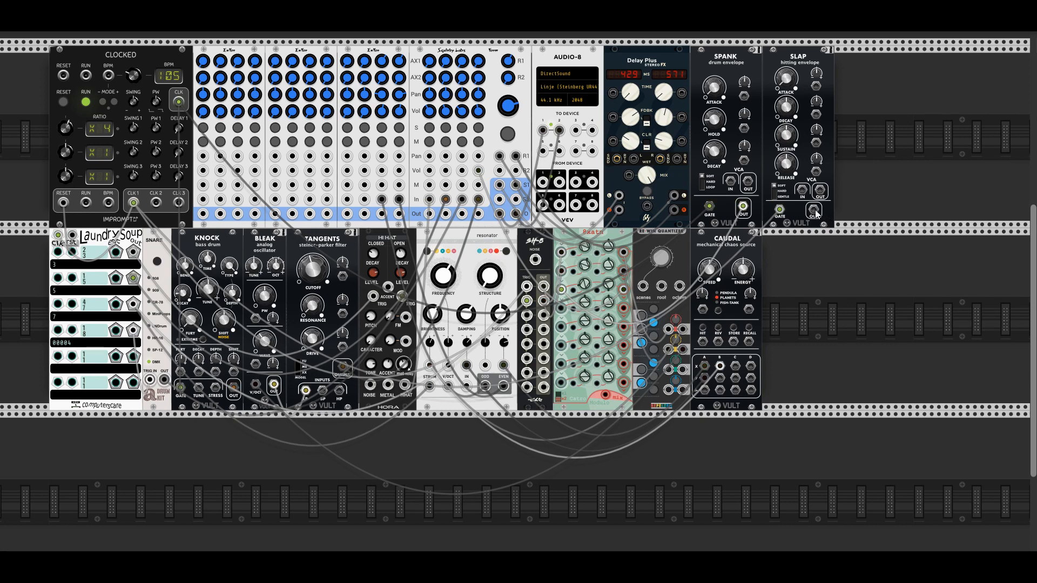
pyautogui.moveTo(815, 213); pyautogui.dragTo(319, 303)
pyautogui.moveTo(340, 264); pyautogui.dragTo(340, 263)
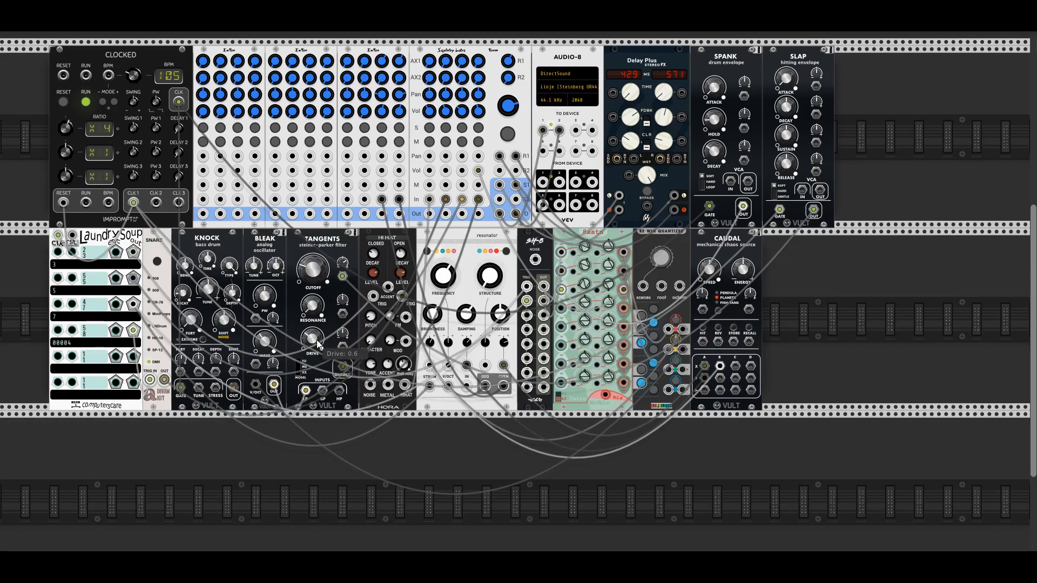
pyautogui.moveTo(312, 337); pyautogui.dragTo(313, 322)
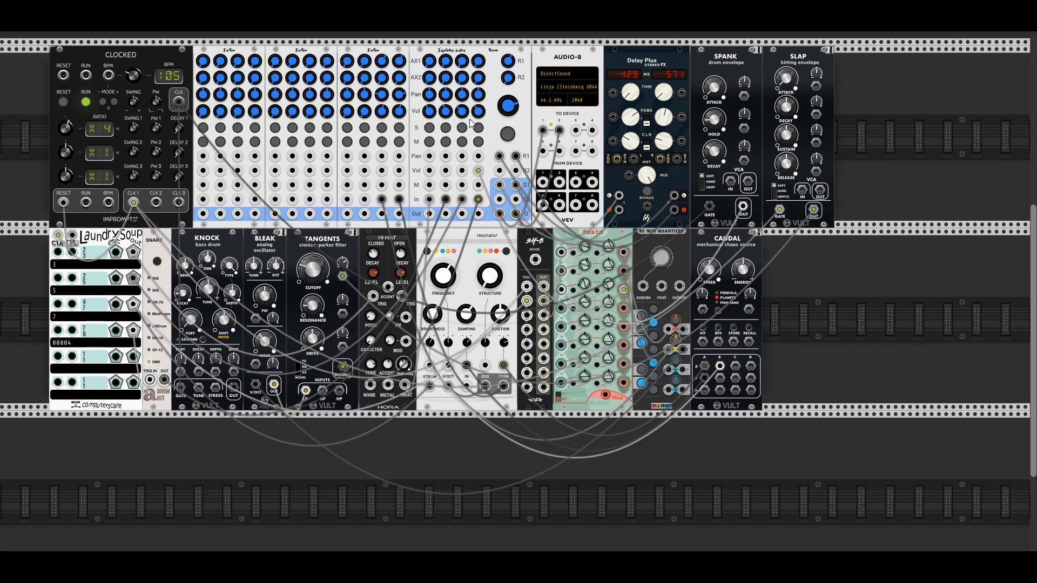
# Step: Balance the level of mixer channel 4 and fine-tune the Tangents filter cutoff
pyautogui.moveTo(462, 111); pyautogui.dragTo(483, 103)
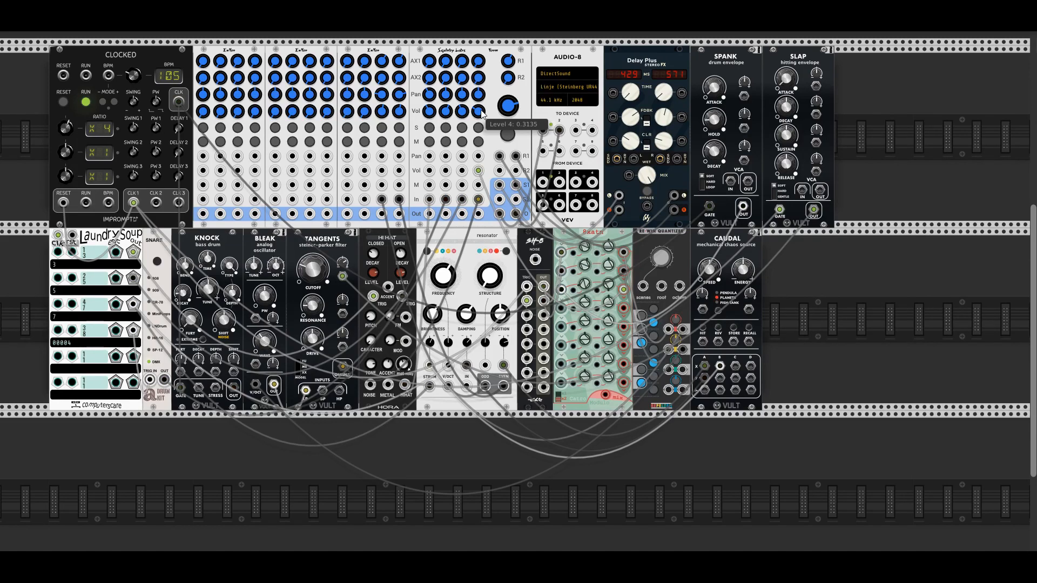
pyautogui.moveTo(481, 114); pyautogui.dragTo(479, 114)
pyautogui.moveTo(479, 111); pyautogui.dragTo(480, 117)
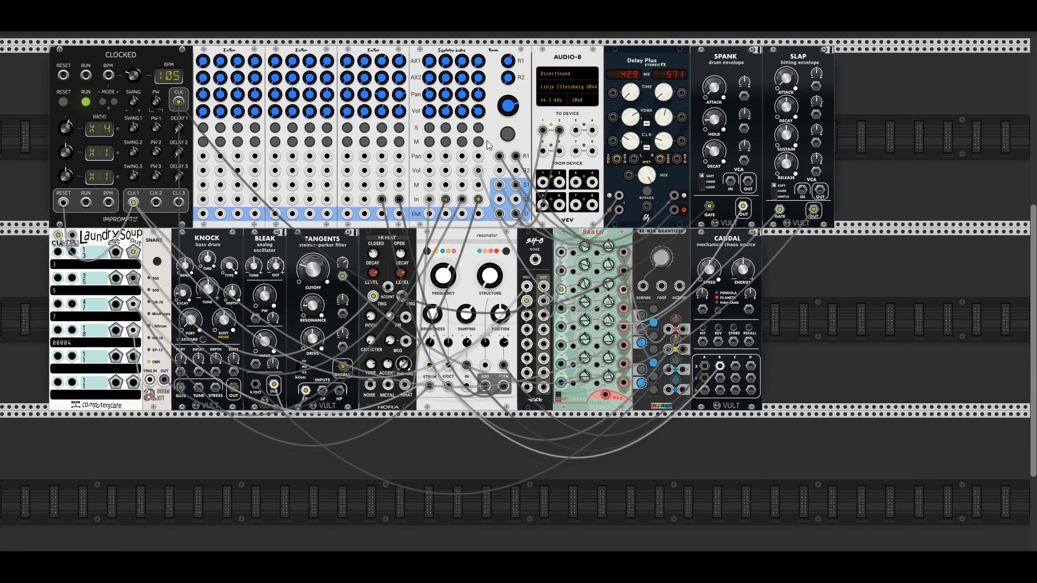
pyautogui.moveTo(477, 114)
pyautogui.moveTo(311, 275); pyautogui.dragTo(311, 267)
# Step: Switch the quantizer to an empty scene and enable its notes
pyautogui.moveTo(662, 256)
pyautogui.moveTo(662, 256); pyautogui.dragTo(662, 248)
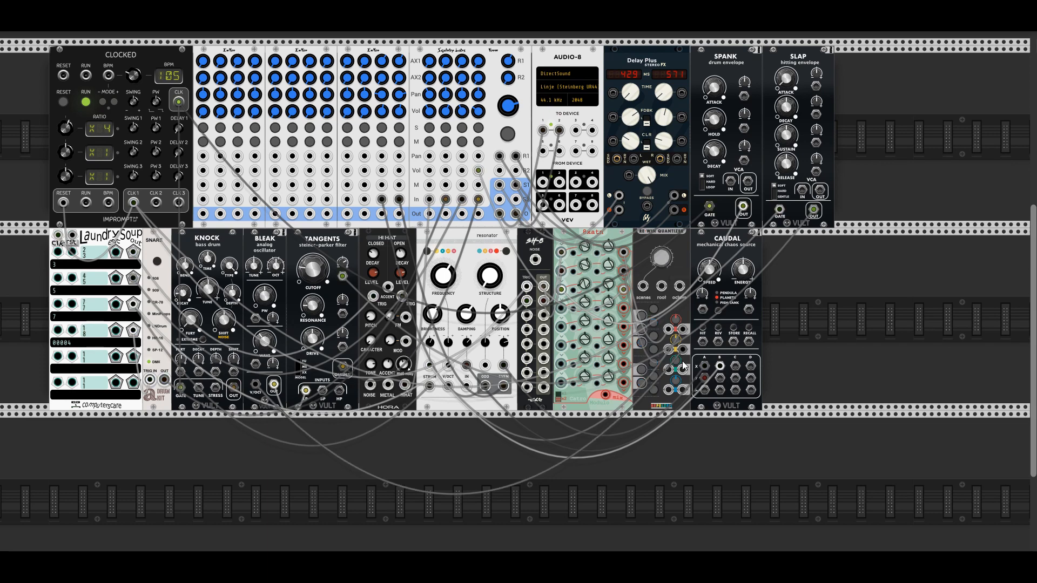
pyautogui.click(653, 376)
pyautogui.click(654, 322)
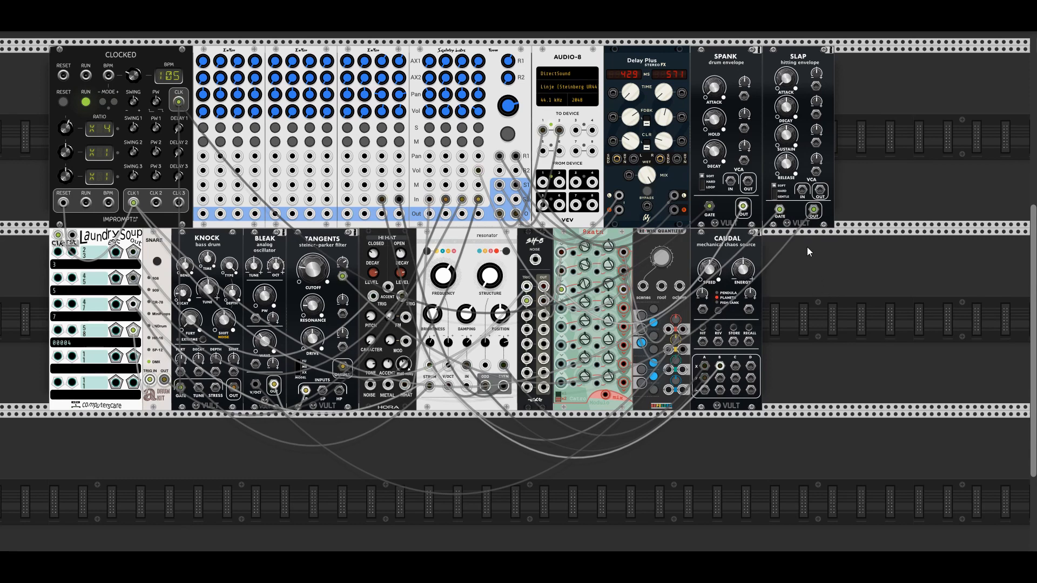
# Step: Select quantizer scene 3 and enable a different set of notes in it
pyautogui.moveTo(663, 258)
pyautogui.moveTo(663, 259); pyautogui.dragTo(659, 260)
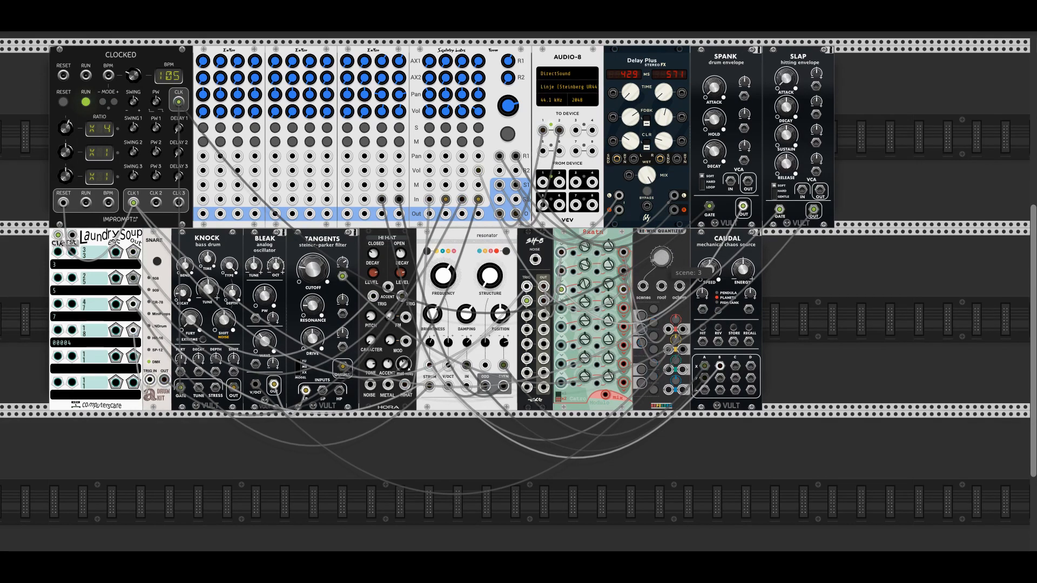
pyautogui.click(653, 310)
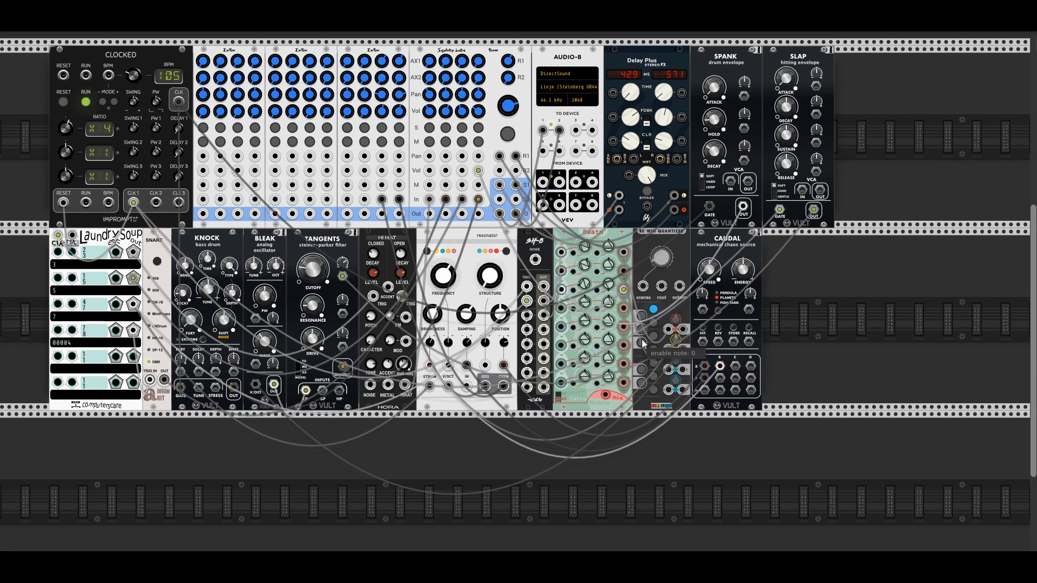
pyautogui.click(641, 340)
pyautogui.click(653, 375)
pyautogui.click(654, 323)
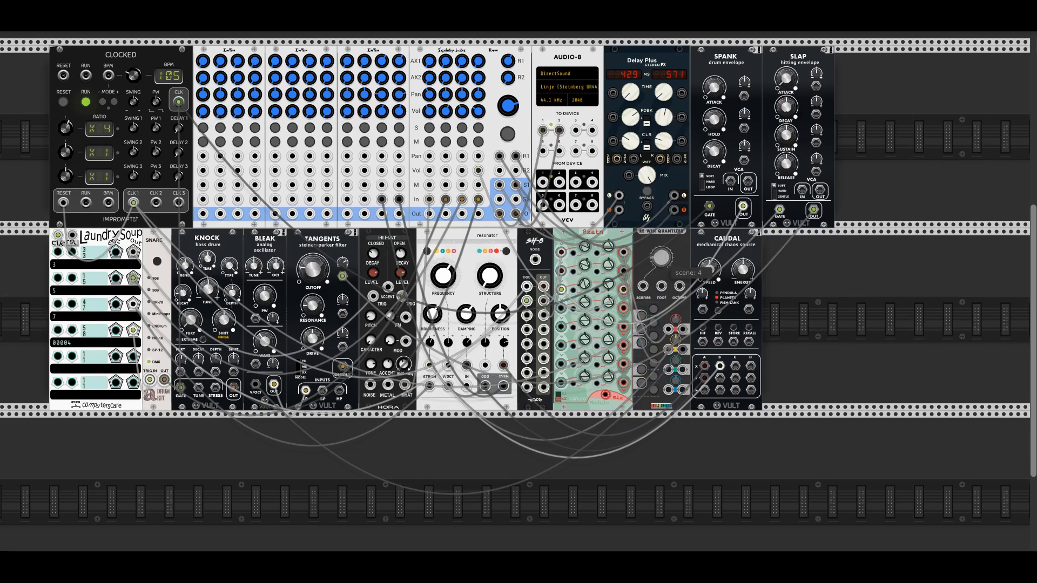
# Step: Select quantizer scene 4 and enable three notes in it
pyautogui.click(654, 336)
pyautogui.click(653, 310)
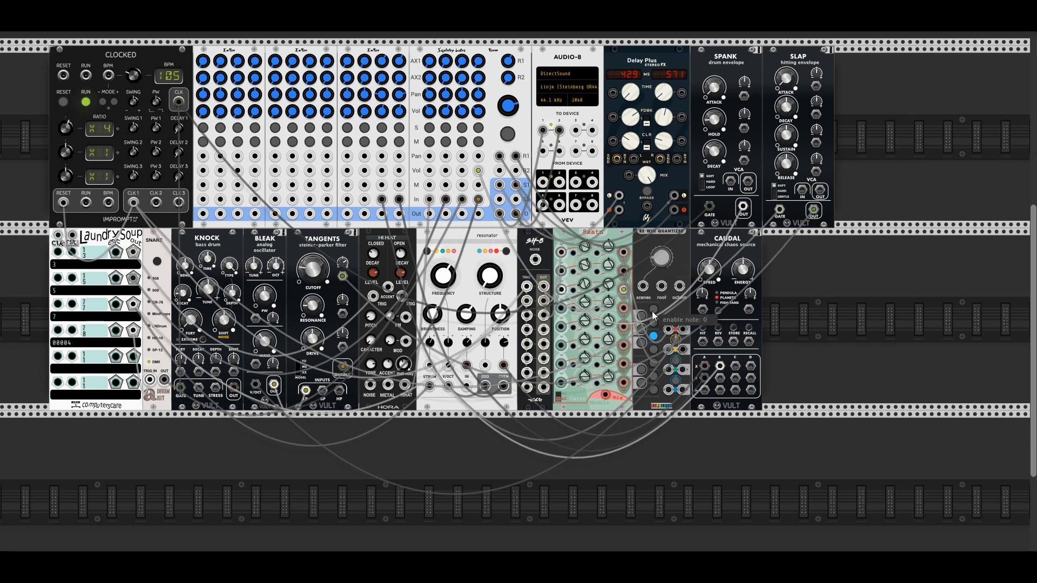
pyautogui.click(654, 376)
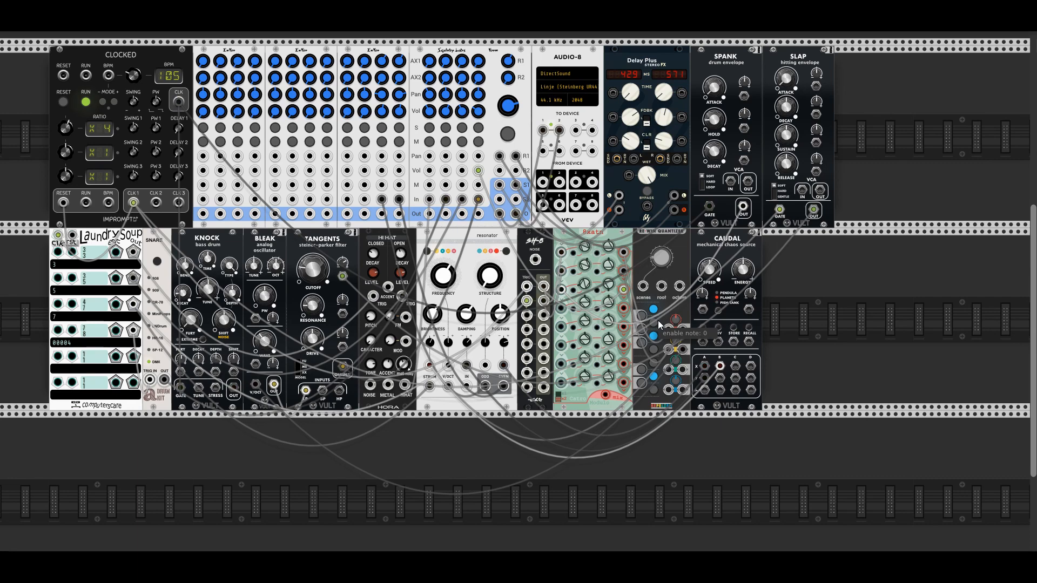
# Step: Add the Bogaudio ADDR-SEQ module beside Caudal and patch its output into the quantizer's scene input
pyautogui.rightClick(796, 304)
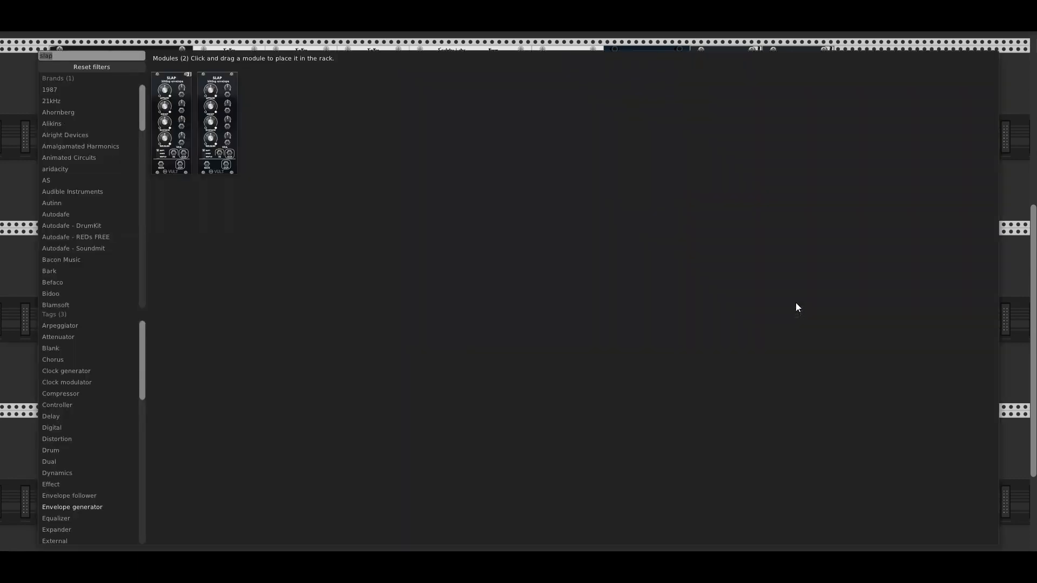
pyautogui.write('addr')
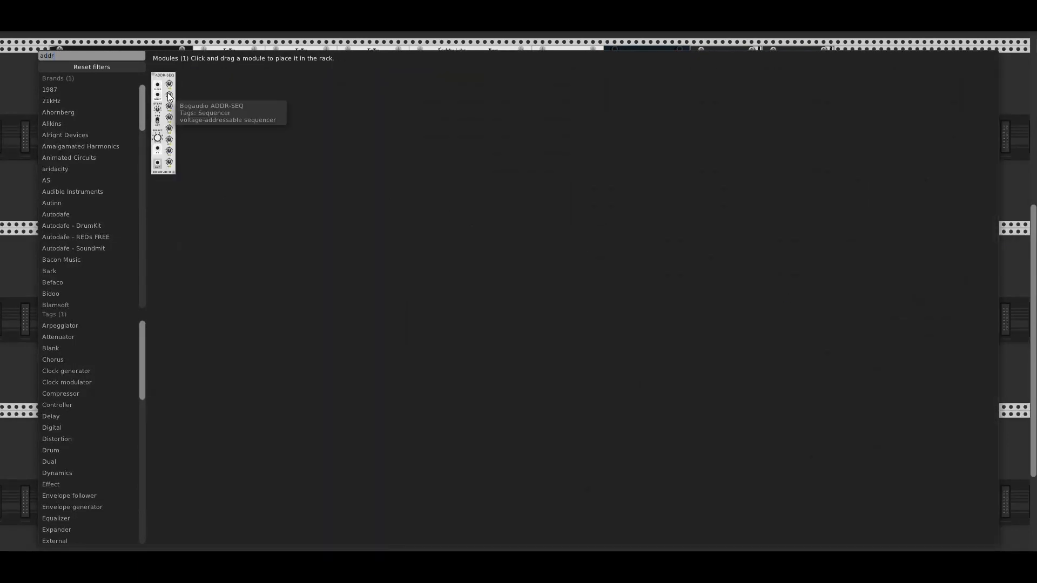
pyautogui.moveTo(165, 124); pyautogui.dragTo(637, 241)
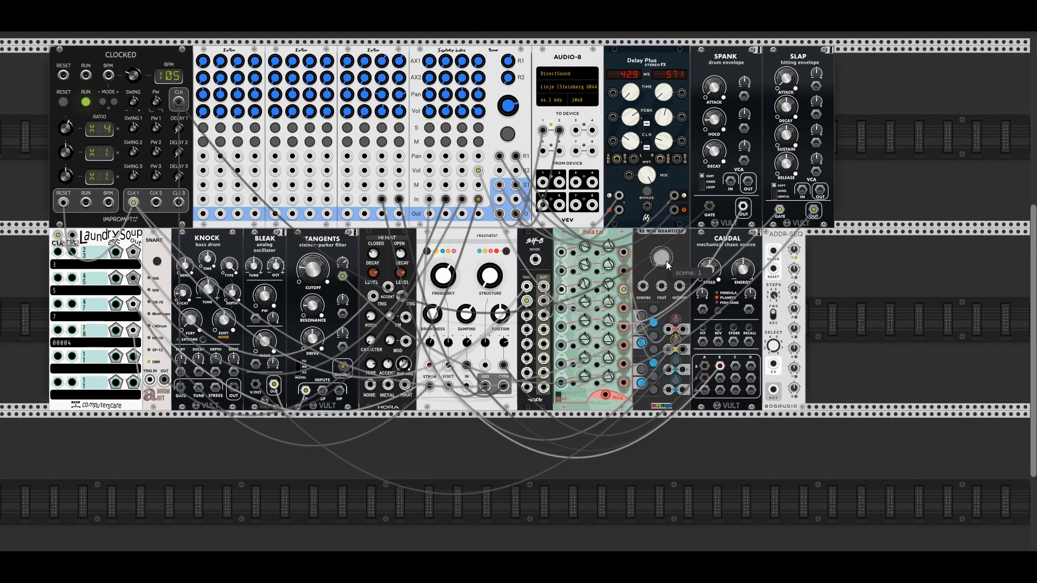
pyautogui.moveTo(773, 393); pyautogui.dragTo(642, 286)
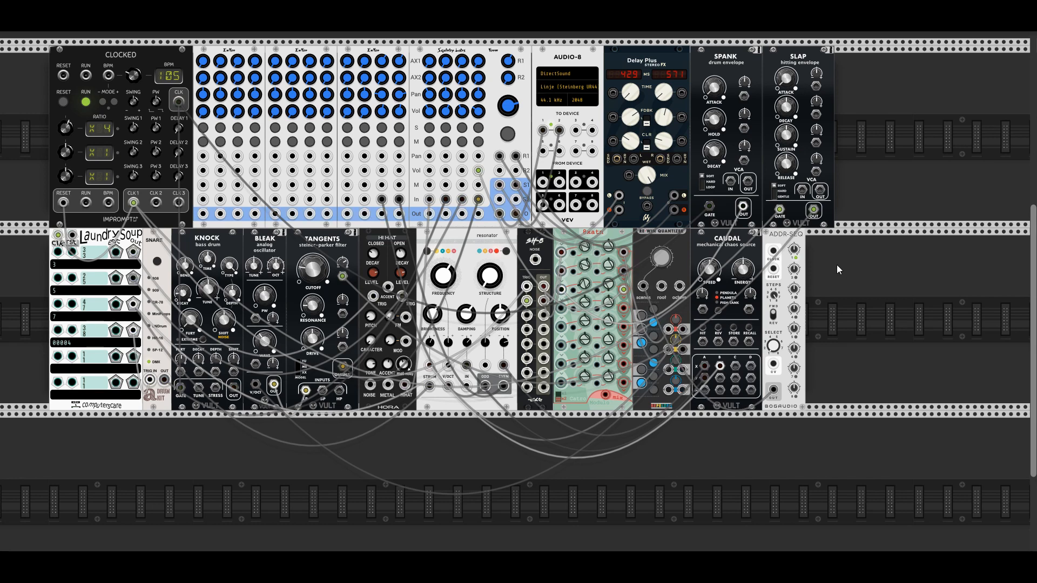
# Step: Adjust the ADDR-SEQ step values and selected step, and reduce its number of steps
pyautogui.moveTo(774, 346)
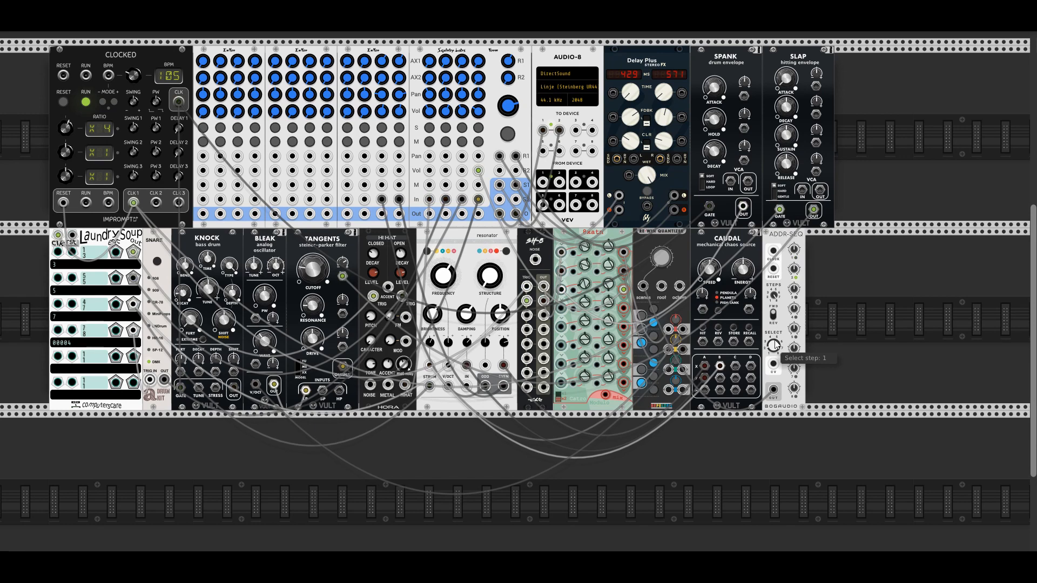
pyautogui.moveTo(795, 268)
pyautogui.moveTo(794, 289)
pyautogui.moveTo(794, 290); pyautogui.dragTo(794, 273)
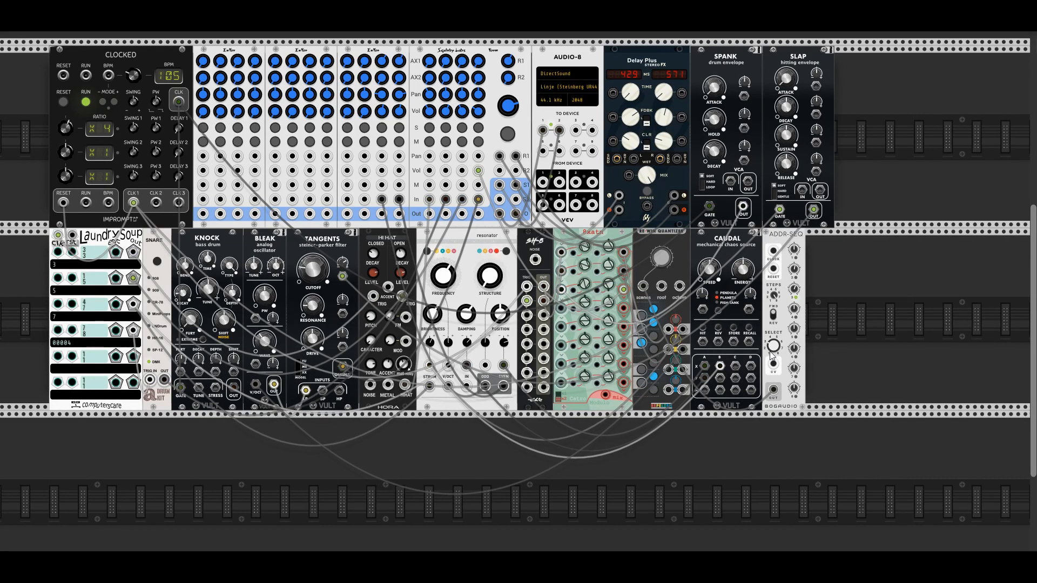
pyautogui.moveTo(772, 350); pyautogui.dragTo(772, 324)
pyautogui.moveTo(794, 387); pyautogui.dragTo(794, 340)
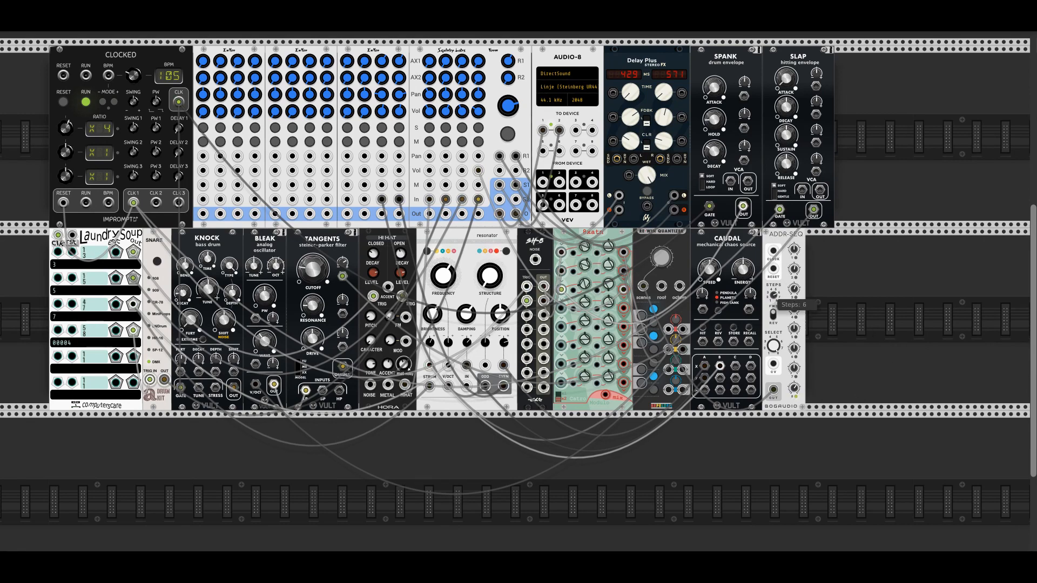
pyautogui.moveTo(774, 294); pyautogui.dragTo(773, 335)
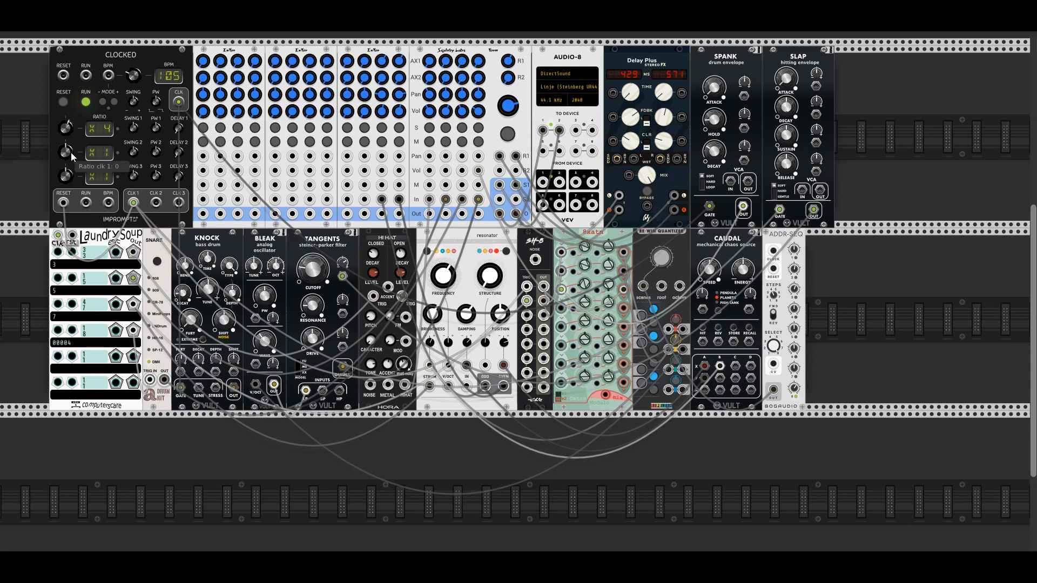
# Step: Drive ADDR-SEQ from Clocked's second output at ratio /8, link its reset to Clocked's reset, and restart the clock
pyautogui.moveTo(70, 152); pyautogui.dragTo(69, 181)
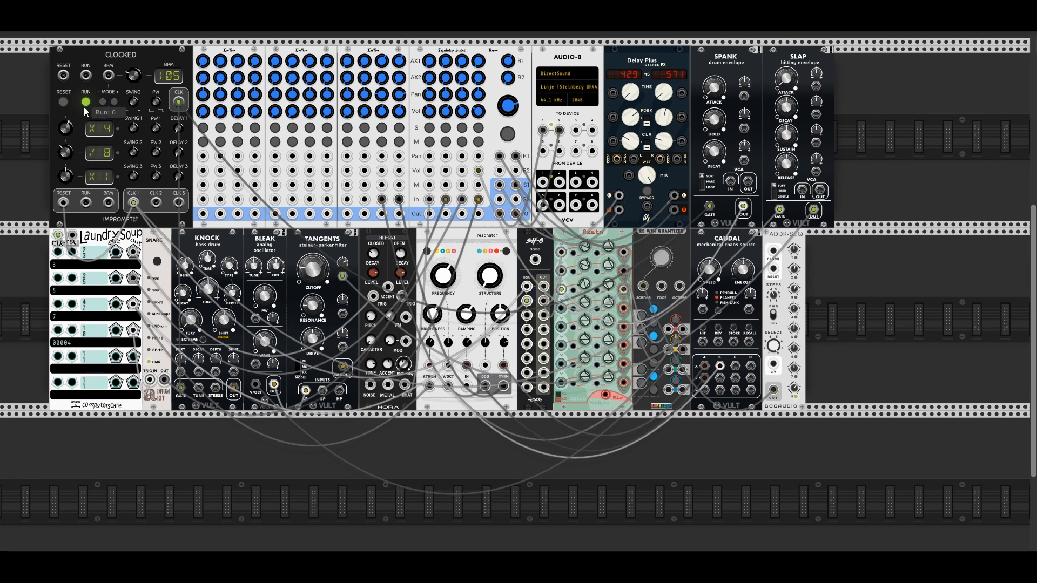
pyautogui.moveTo(156, 204); pyautogui.dragTo(774, 252)
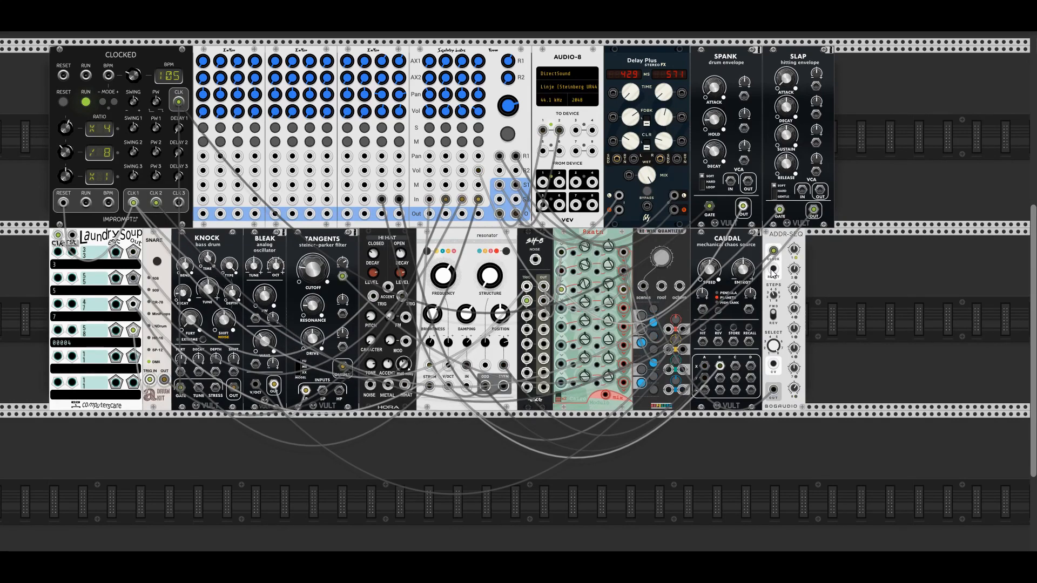
pyautogui.moveTo(63, 202); pyautogui.dragTo(71, 133)
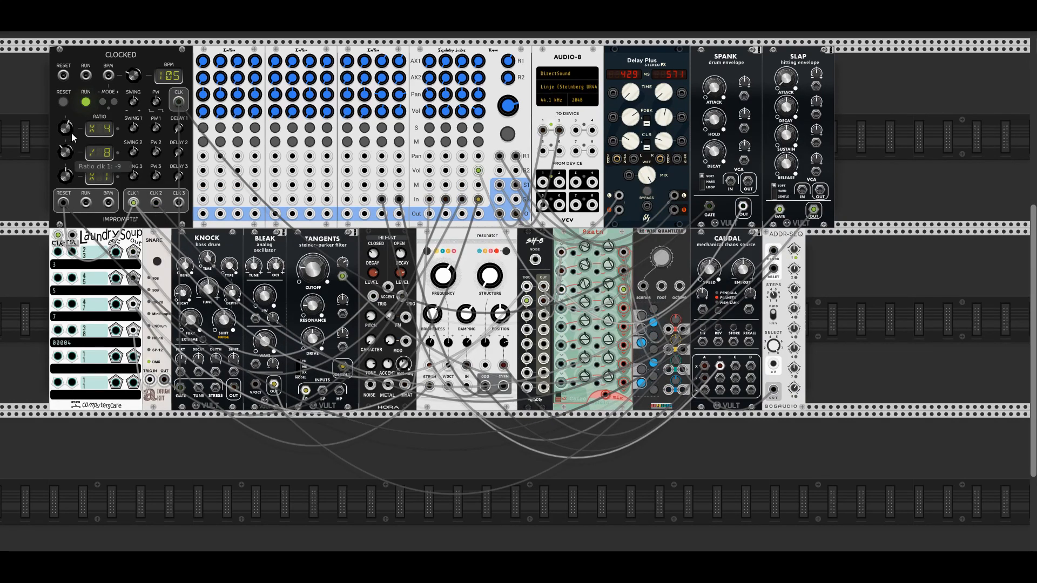
pyautogui.click(85, 101)
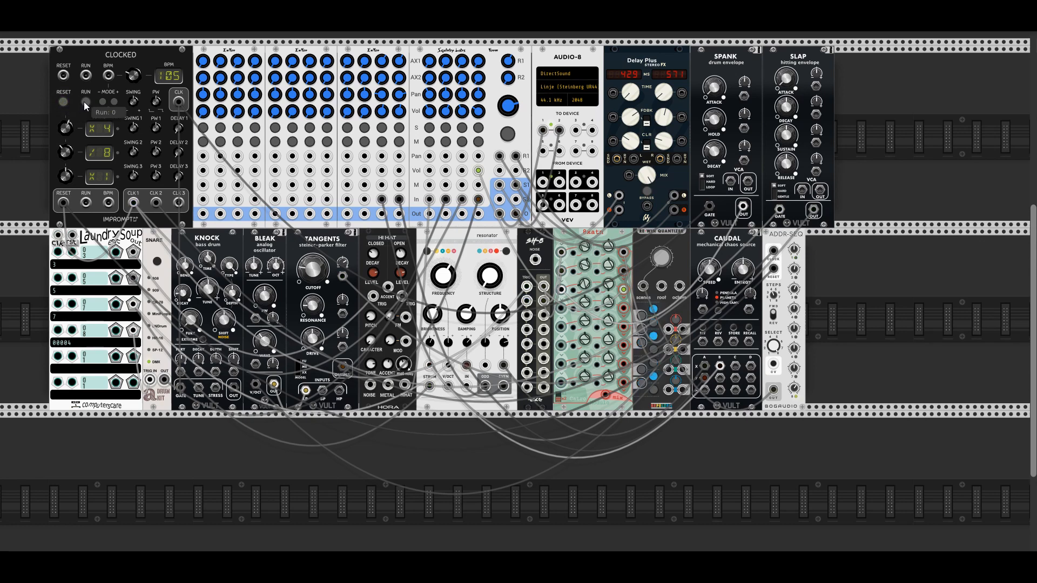
pyautogui.click(85, 102)
# Step: Patch a modulation signal into the Tangents resonance input and adjust the resonance modulation amount
pyautogui.moveTo(790, 296)
pyautogui.moveTo(343, 313); pyautogui.dragTo(233, 388)
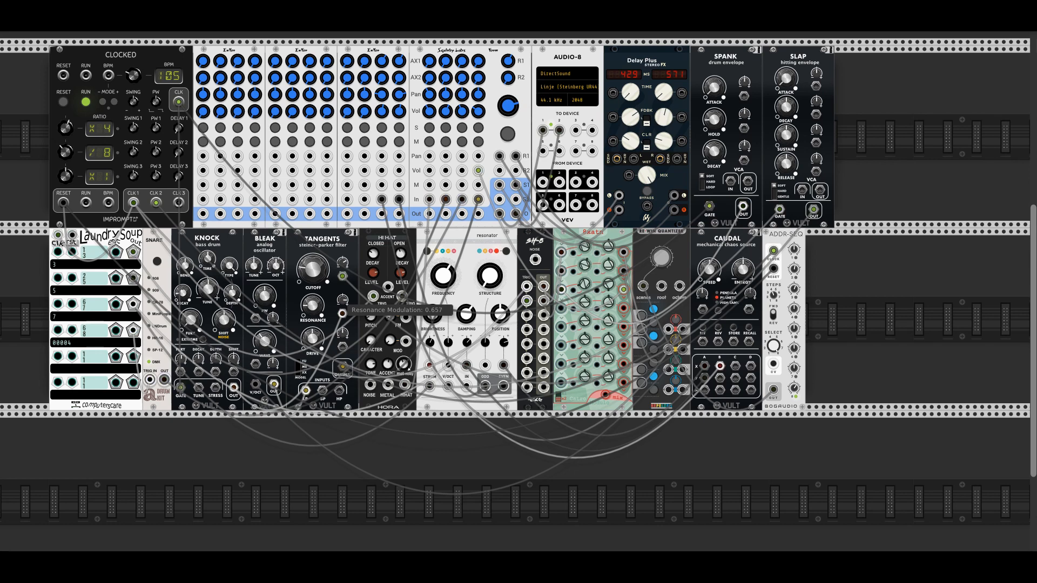
pyautogui.moveTo(342, 312); pyautogui.dragTo(466, 365)
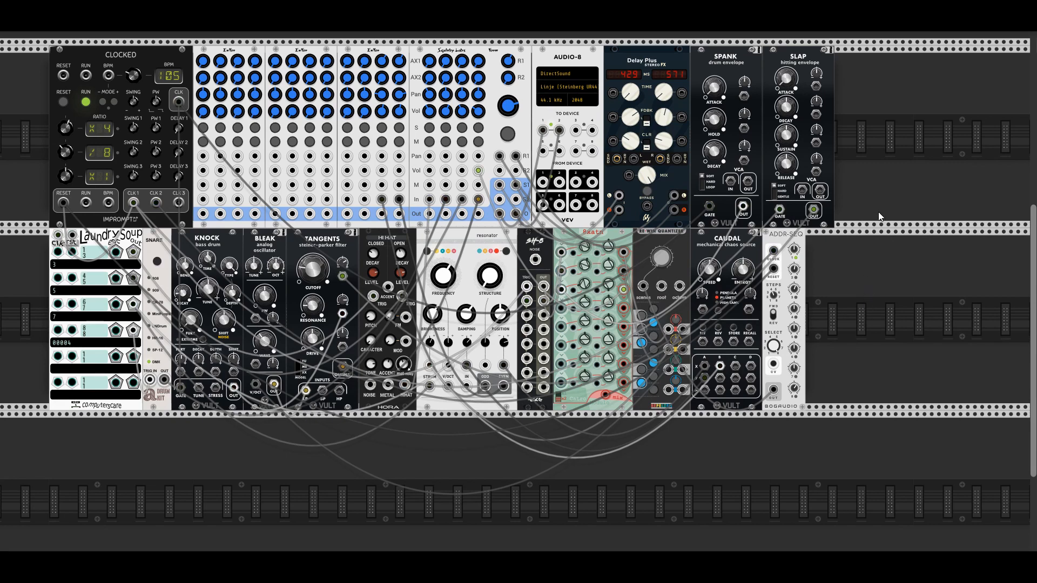
# Step: Lower SLAP's sustain and modulate its decay from a Caudal output with a raised decay modulation level
pyautogui.moveTo(787, 135); pyautogui.dragTo(786, 189)
pyautogui.moveTo(786, 107); pyautogui.dragTo(722, 377)
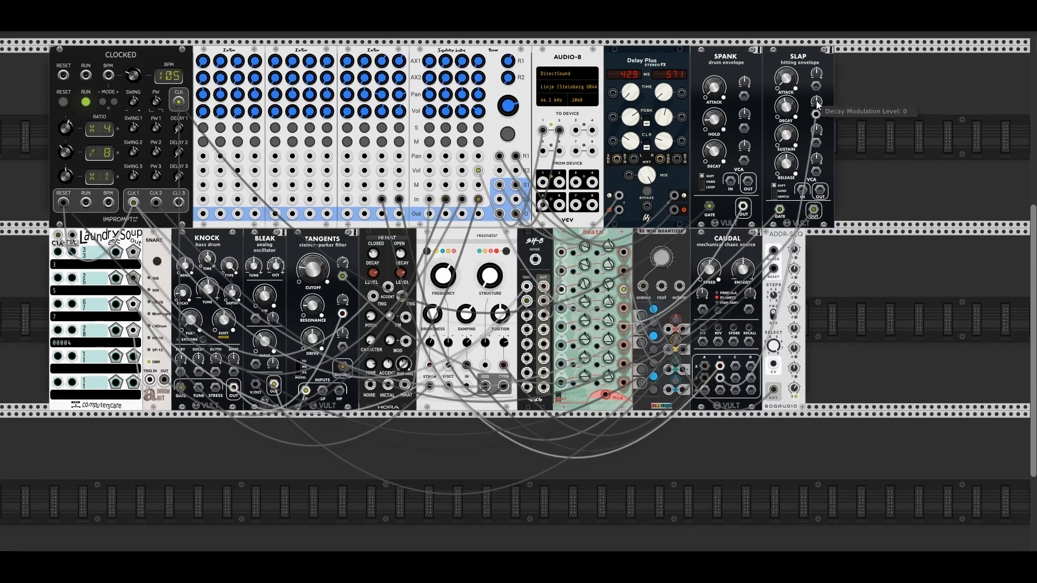
pyautogui.moveTo(816, 101); pyautogui.dragTo(816, 46)
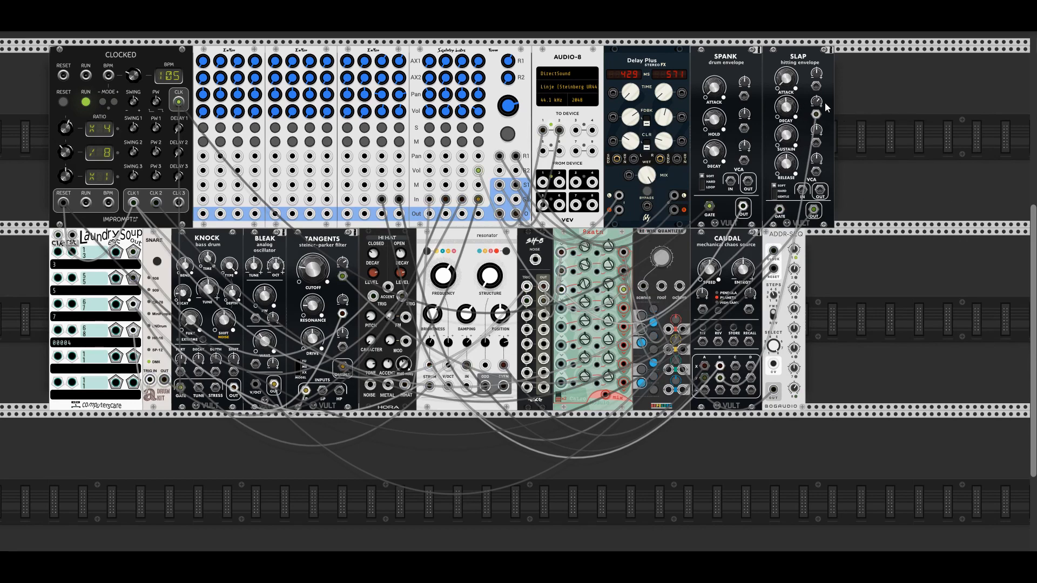
pyautogui.moveTo(819, 102)
# Step: Raise knob #9 on the green module next to the quantizer
pyautogui.moveTo(611, 244); pyautogui.dragTo(611, 222)
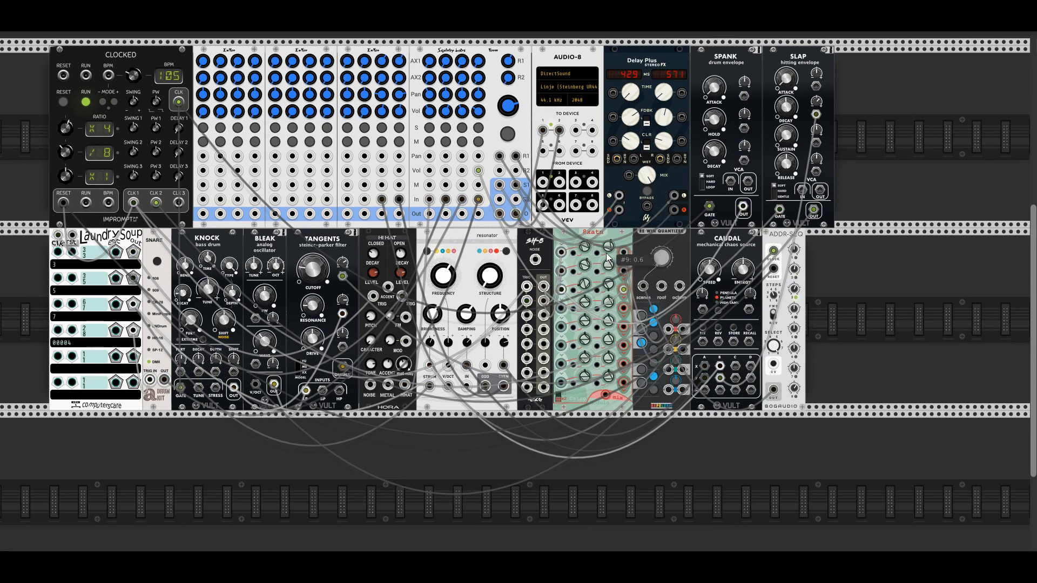
pyautogui.moveTo(608, 249); pyautogui.dragTo(608, 231)
# Step: Add the Plaits macro oscillator 2, patch its output into a free mixer channel and set that channel's volume
pyautogui.rightClick(856, 306)
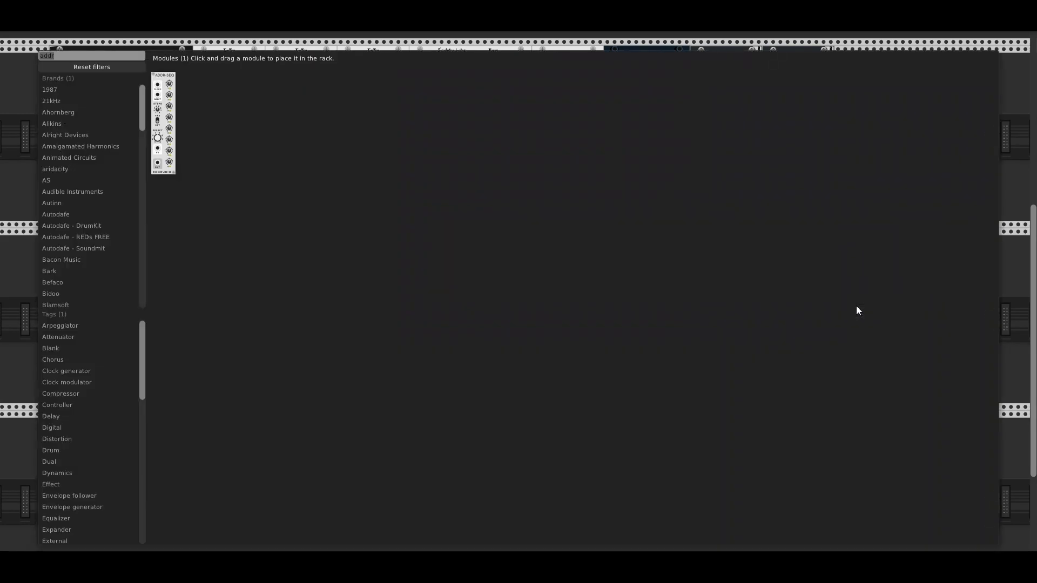
pyautogui.write('plai')
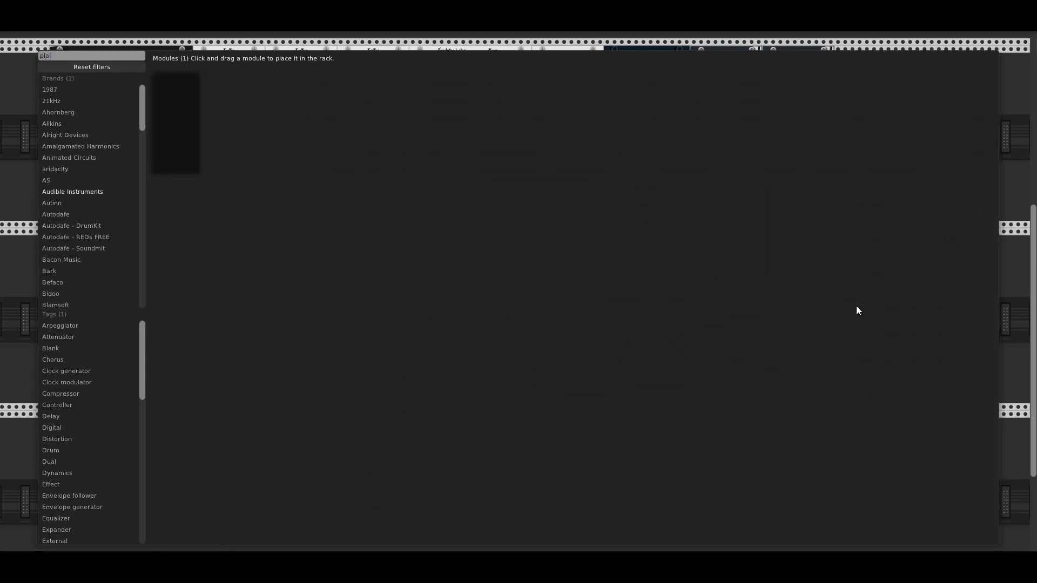
pyautogui.click(176, 111)
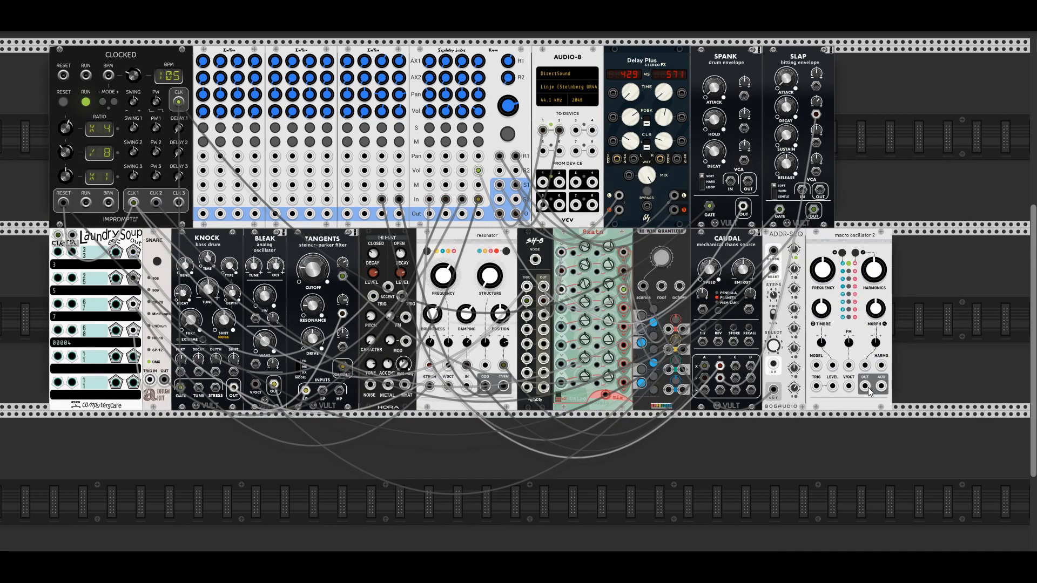
pyautogui.moveTo(864, 390); pyautogui.dragTo(365, 199)
pyautogui.moveTo(364, 112); pyautogui.dragTo(364, 67)
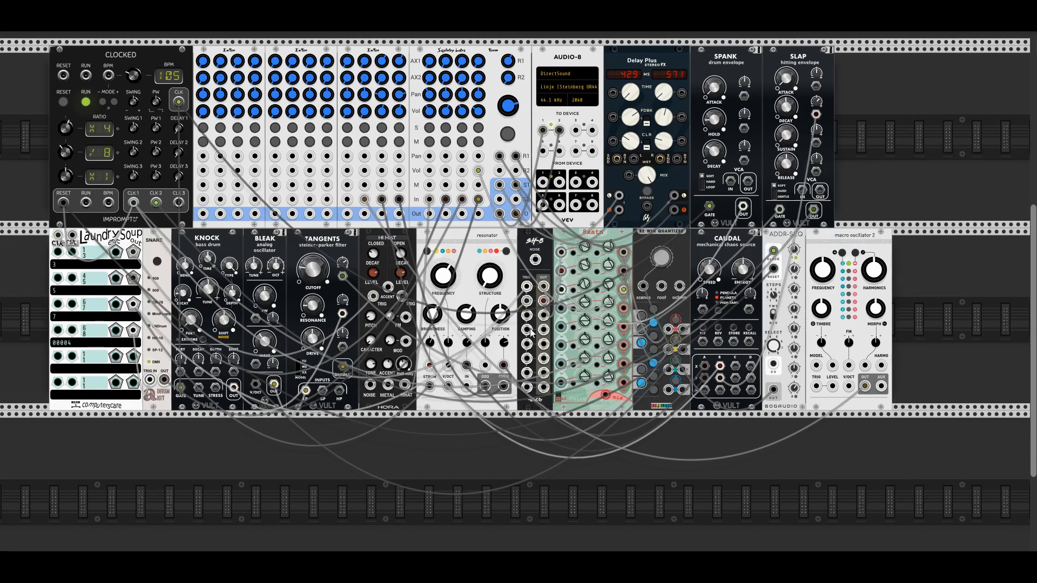
# Step: Enter the pattern 1234 in Laundry Soup's fifth row and use it to drive macro oscillator 2's V/OCT through the green module
pyautogui.click(70, 371)
pyautogui.write('1234')
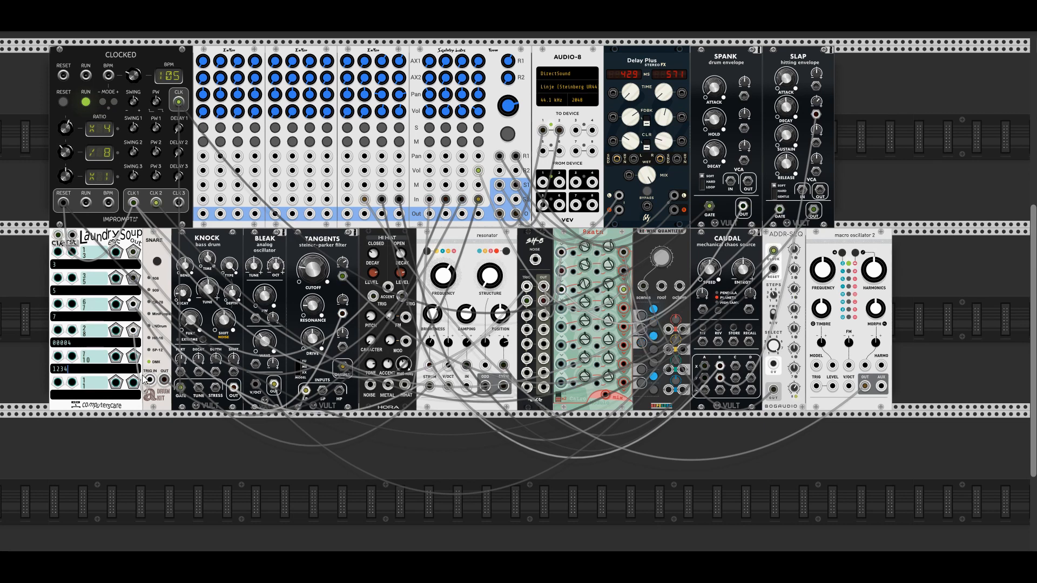
pyautogui.moveTo(134, 358); pyautogui.dragTo(561, 321)
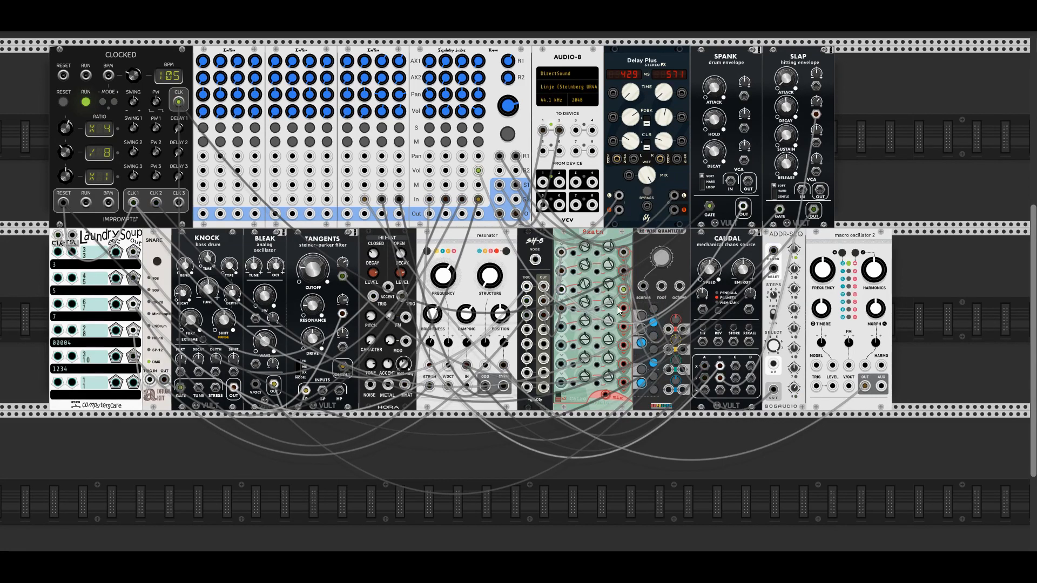
pyautogui.moveTo(625, 312); pyautogui.dragTo(848, 386)
# Step: Fine-tune the macro oscillator's mixer volume and knob #4 on the green module
pyautogui.moveTo(370, 112); pyautogui.dragTo(369, 101)
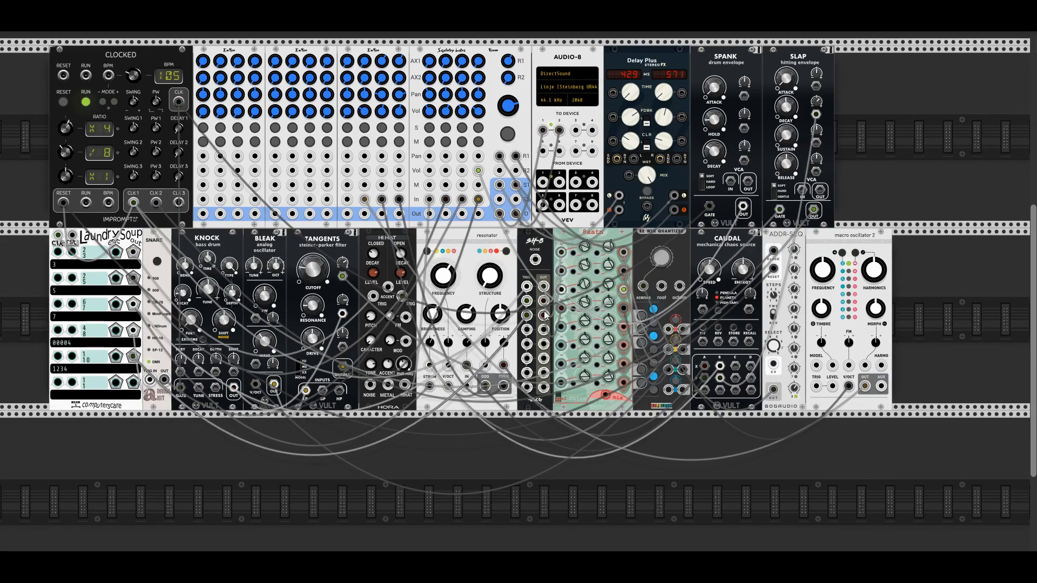
pyautogui.moveTo(585, 304); pyautogui.dragTo(586, 298)
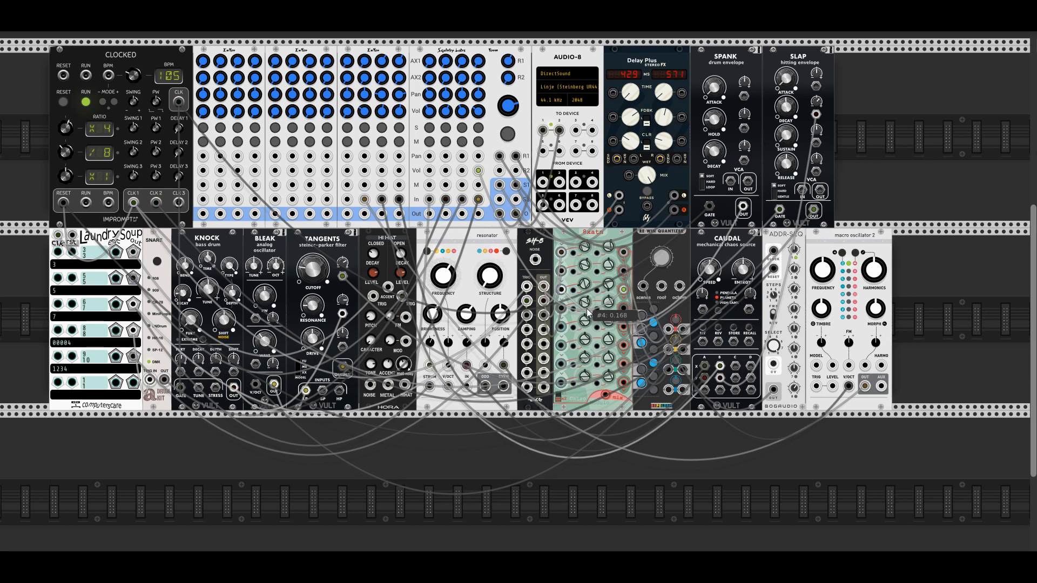
pyautogui.moveTo(585, 302); pyautogui.dragTo(584, 301)
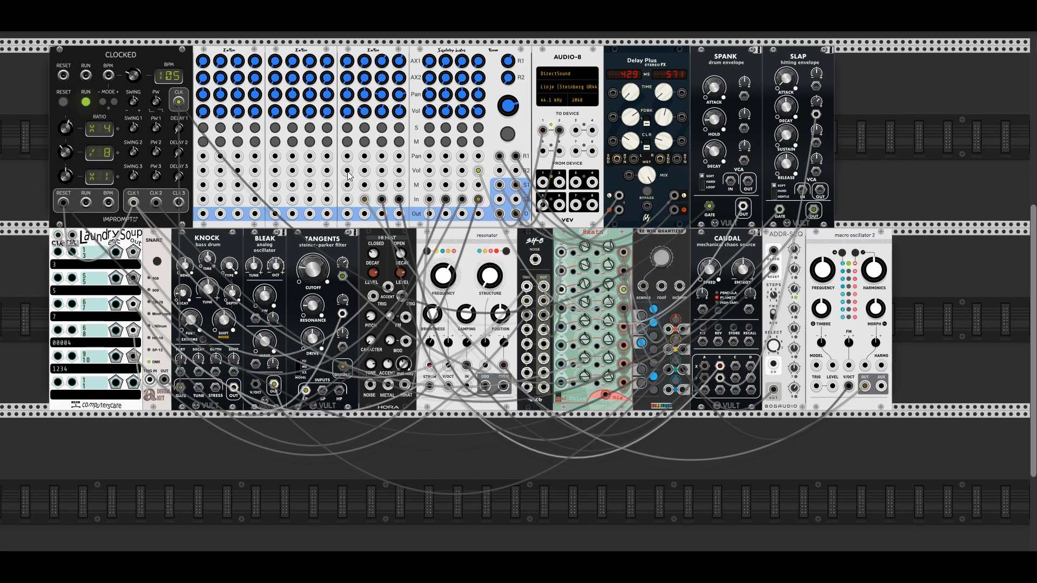
# Step: Modulate the macro oscillator channel's volume from a green module output and raise that channel's AX1 send
pyautogui.moveTo(347, 172); pyautogui.dragTo(623, 290)
pyautogui.moveTo(346, 172); pyautogui.dragTo(366, 173)
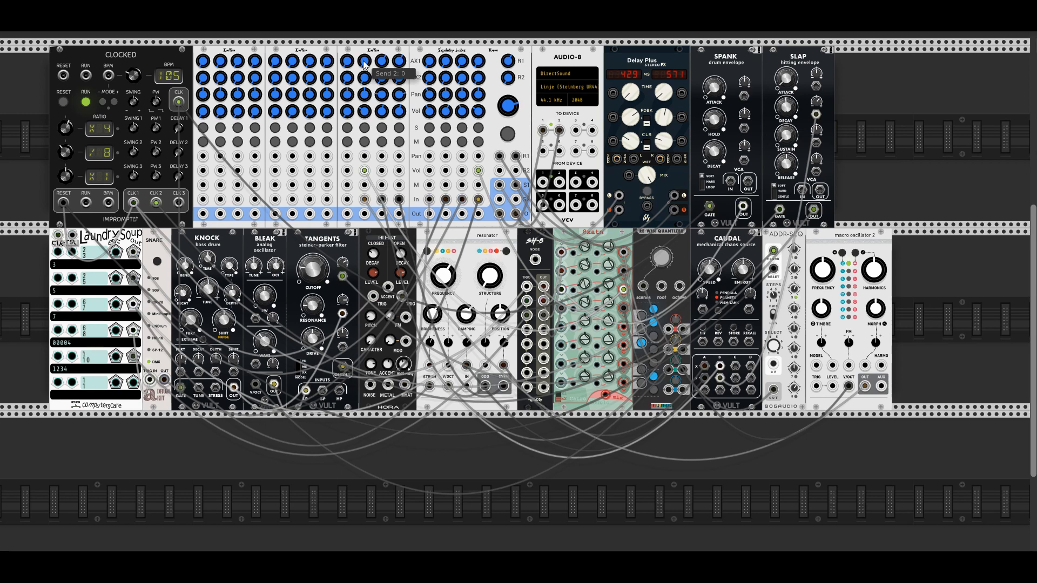
pyautogui.moveTo(364, 64); pyautogui.dragTo(364, 35)
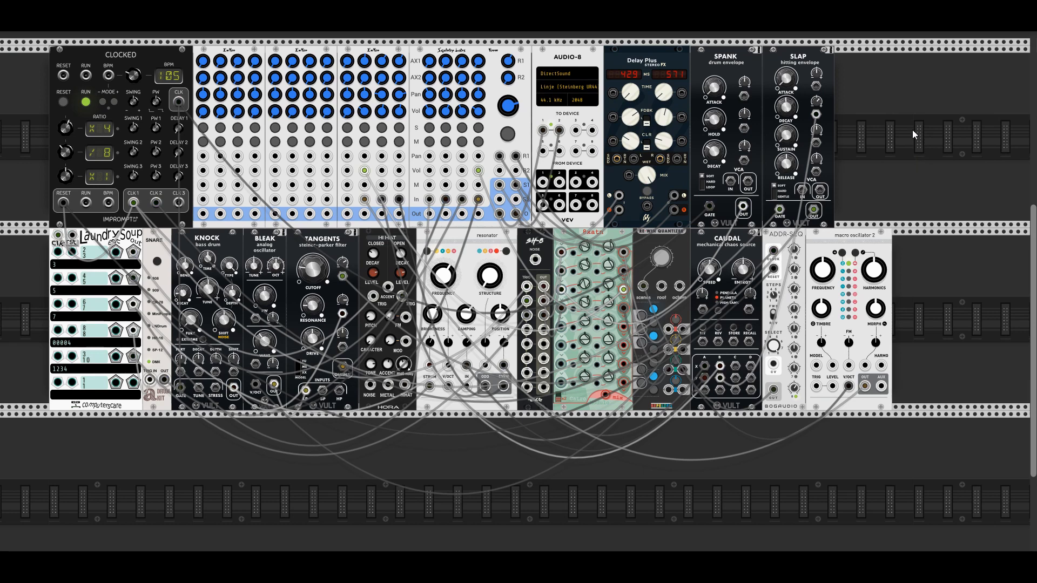
# Step: Enter the pattern 63462 in Laundry Soup's sixth row and use it to gate a duplicate of the SLAP envelope
pyautogui.click(106, 396)
pyautogui.write('63462')
pyautogui.hotkey('ctrl', 'd')
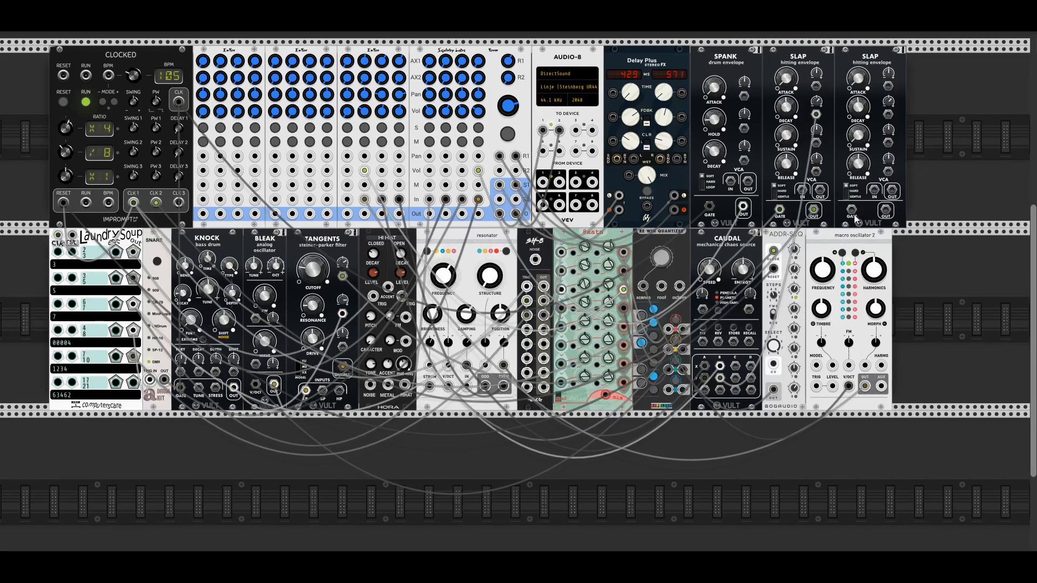
pyautogui.moveTo(852, 210); pyautogui.dragTo(134, 383)
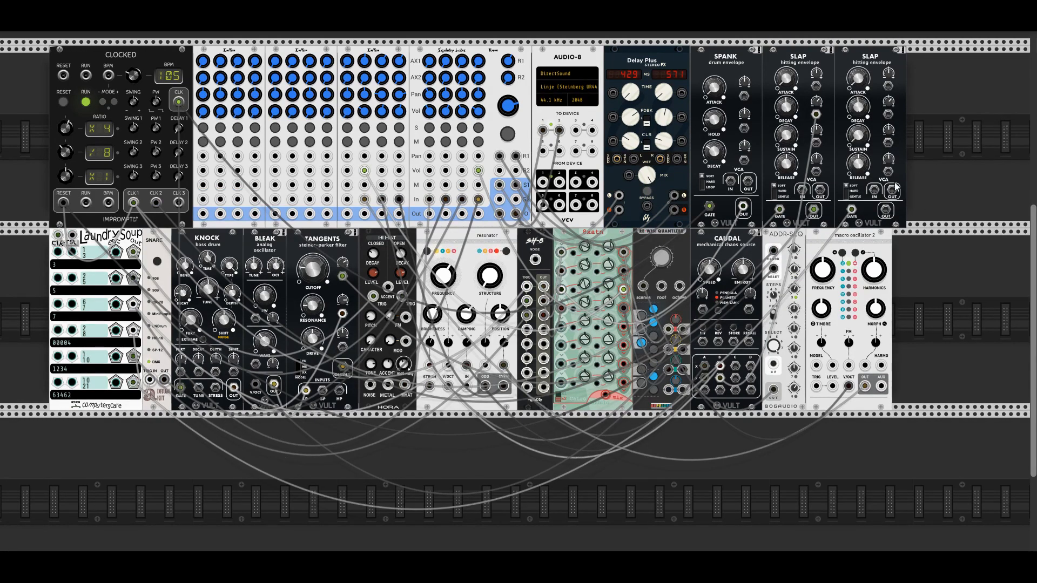
# Step: Patch the second SLAP's envelope output into macro oscillator 2's LEVEL input and raise the envelope's release
pyautogui.moveTo(885, 210); pyautogui.dragTo(832, 385)
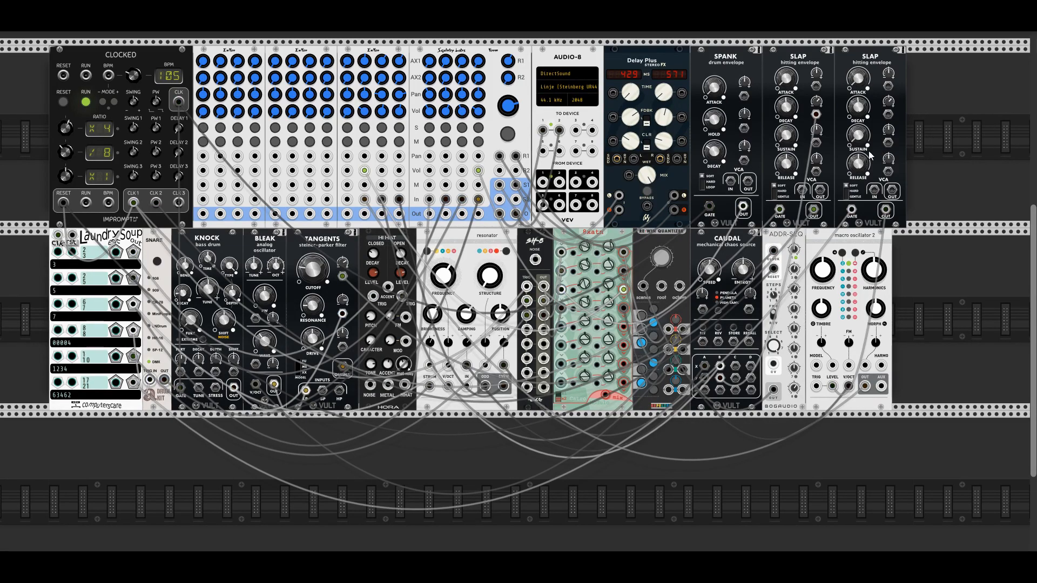
pyautogui.moveTo(860, 167); pyautogui.dragTo(859, 138)
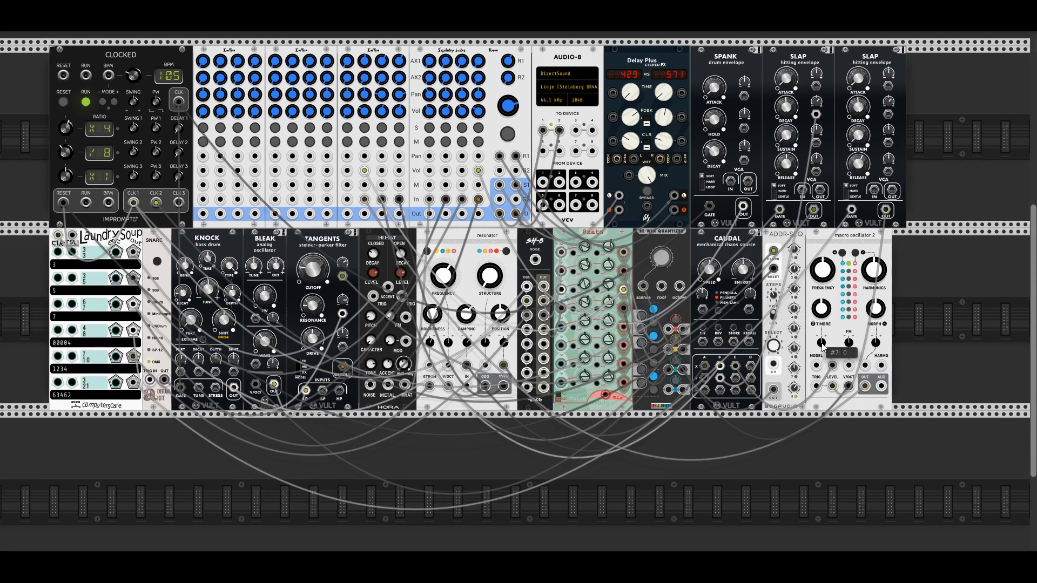
# Step: Patch Laundry Soup's first-row output into macro oscillator 2's timbre input and adjust the timbre modulation amount
pyautogui.moveTo(820, 342); pyautogui.dragTo(875, 339)
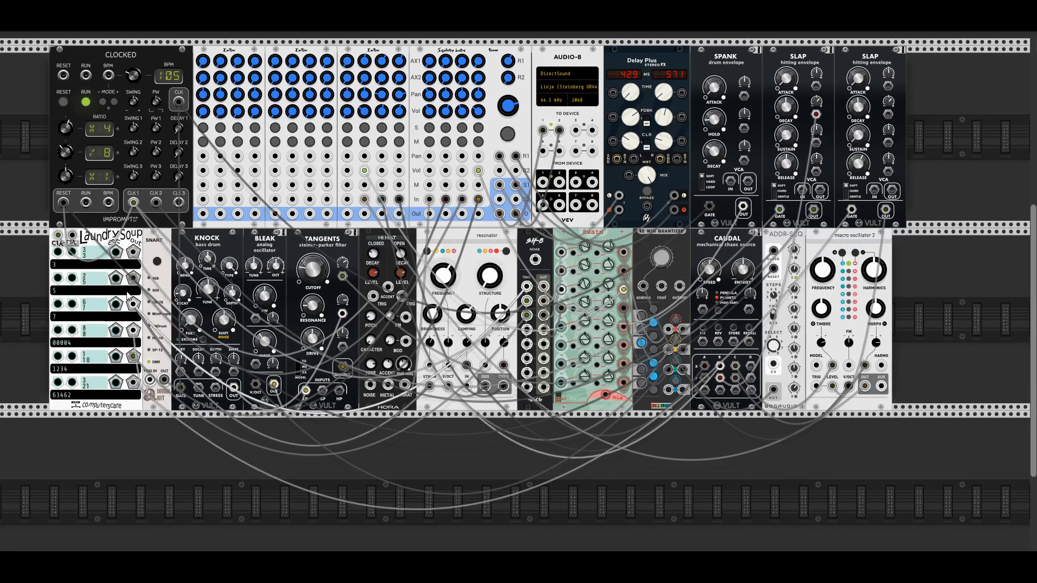
pyautogui.rightClick(832, 365)
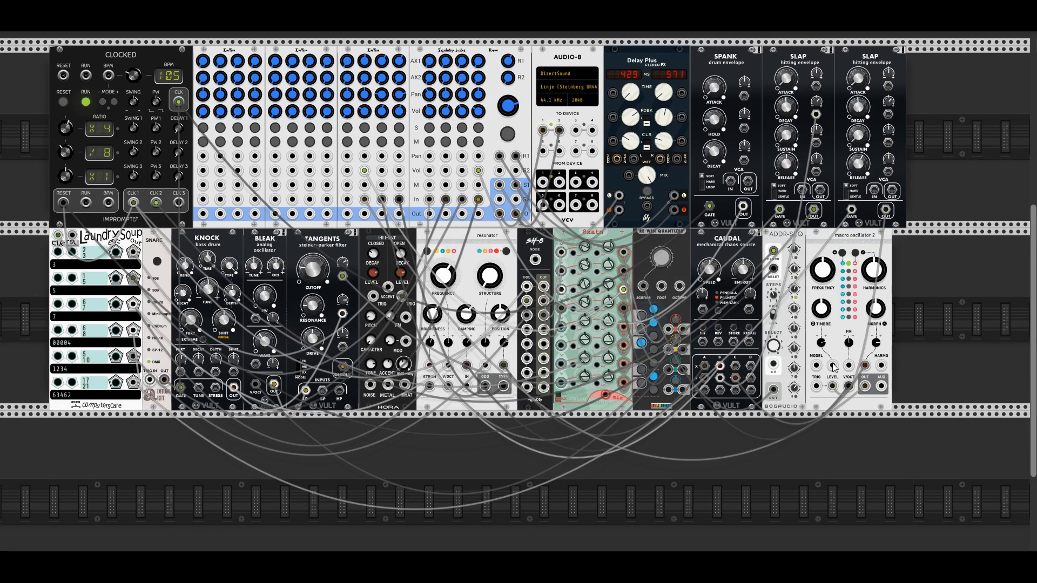
pyautogui.moveTo(832, 366); pyautogui.dragTo(133, 252)
pyautogui.moveTo(819, 345); pyautogui.dragTo(819, 345)
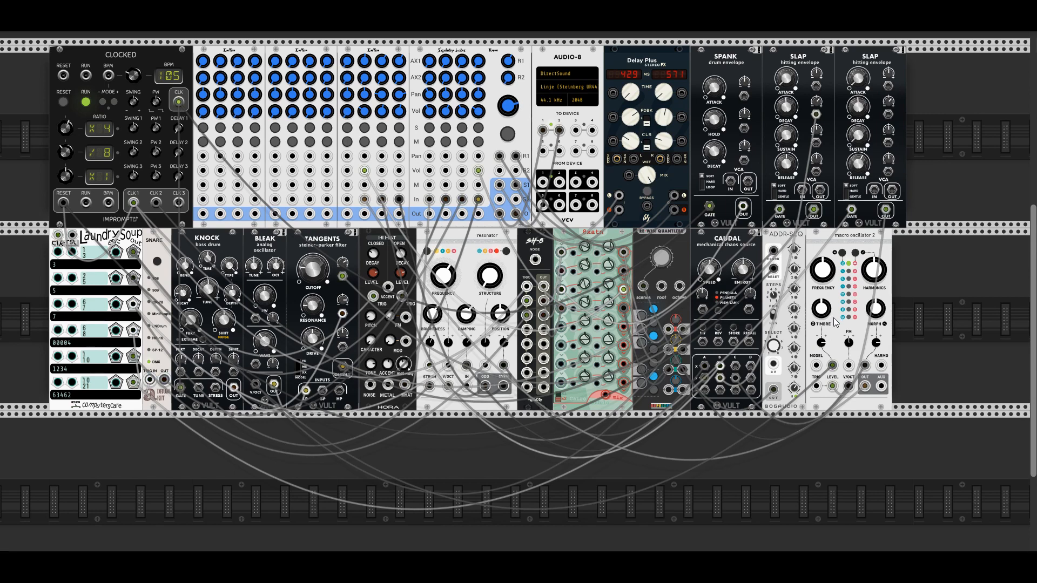
# Step: Lower macro oscillator 2's timbre and modulate its morph input from Laundry Soup's second-row output with an amount of 0.765
pyautogui.moveTo(821, 308); pyautogui.dragTo(821, 343)
pyautogui.rightClick(865, 366)
pyautogui.moveTo(865, 366); pyautogui.dragTo(133, 278)
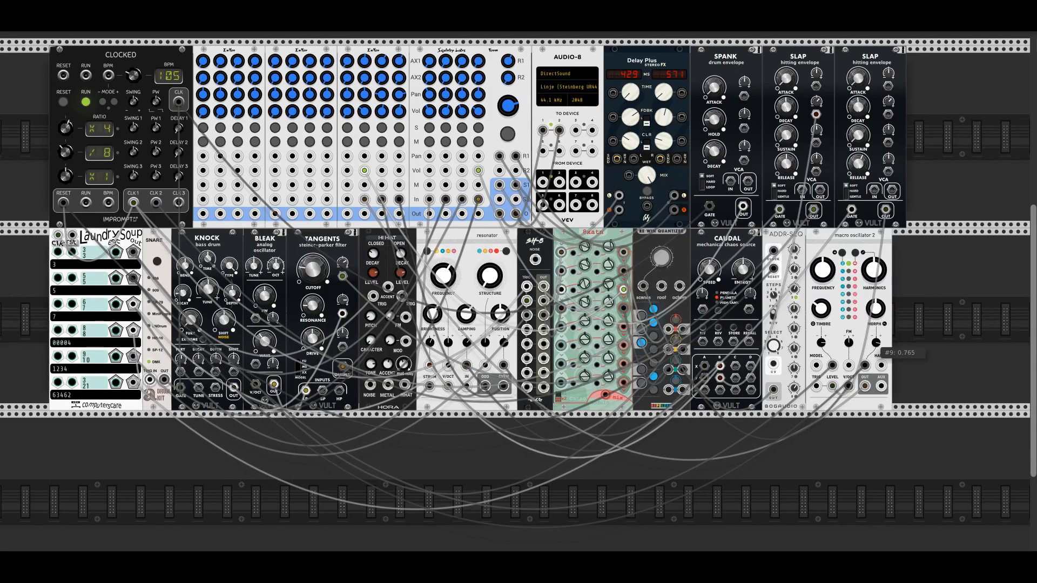
# Step: Try macro oscillator 2 with the Wavetable oscillator model and adjust its harmonics
pyautogui.rightClick(874, 238)
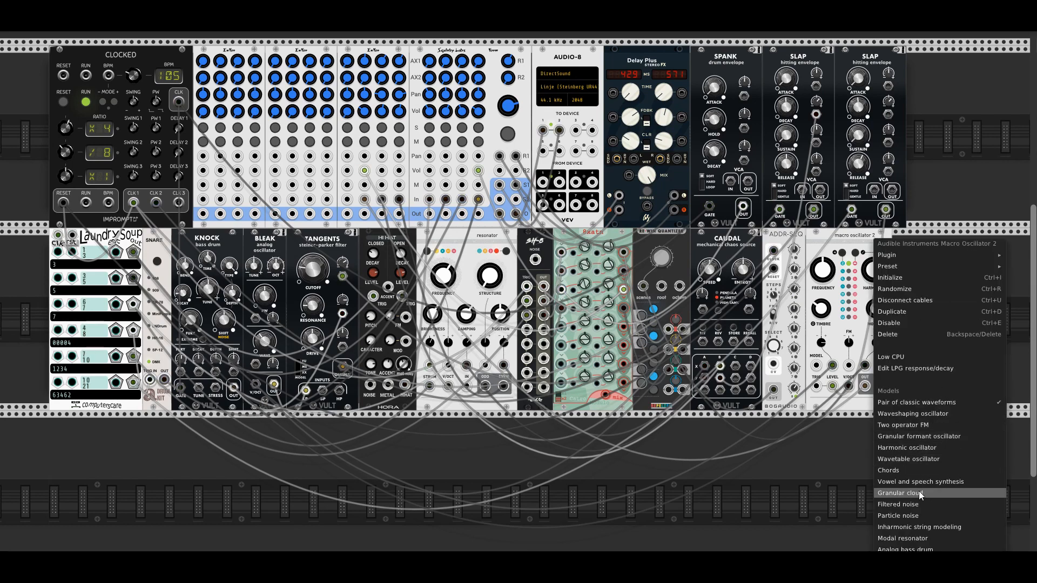
pyautogui.click(925, 459)
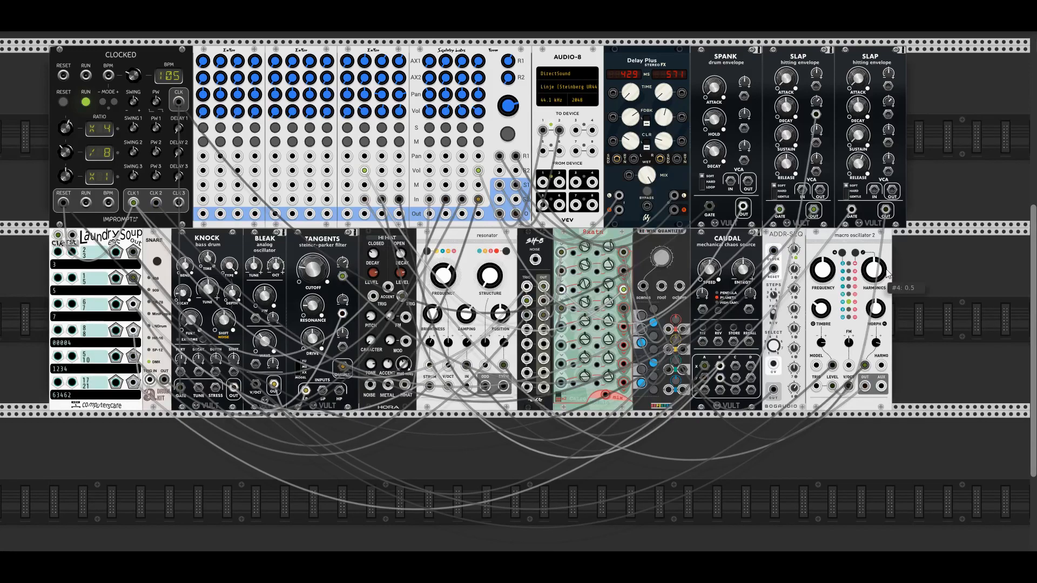
pyautogui.moveTo(868, 278); pyautogui.dragTo(867, 310)
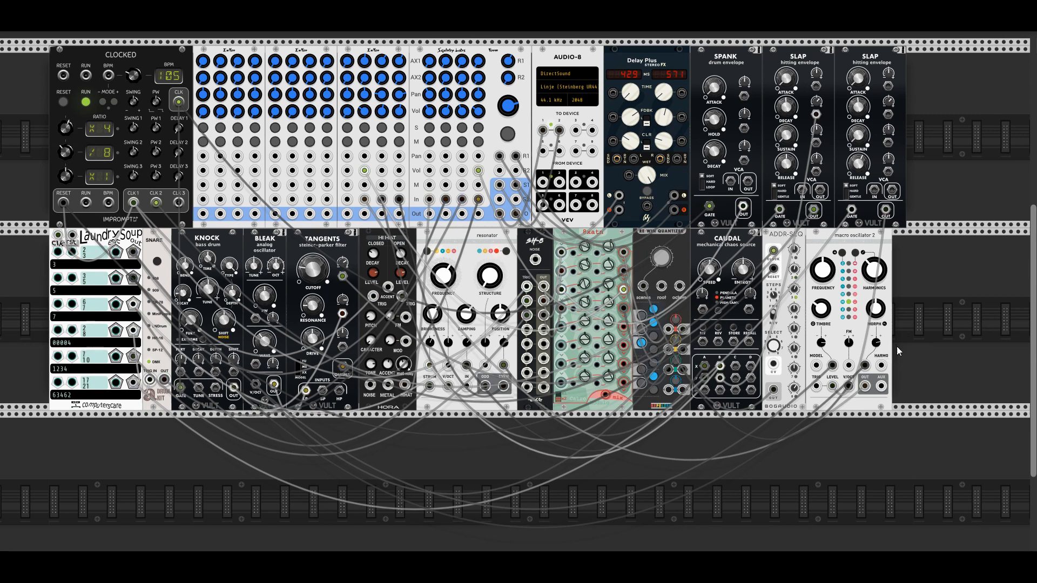
# Step: Repatch macro oscillator 2's morph input to an SH-8 output and raise its mixer channel's AX1 send and level
pyautogui.rightClick(865, 368)
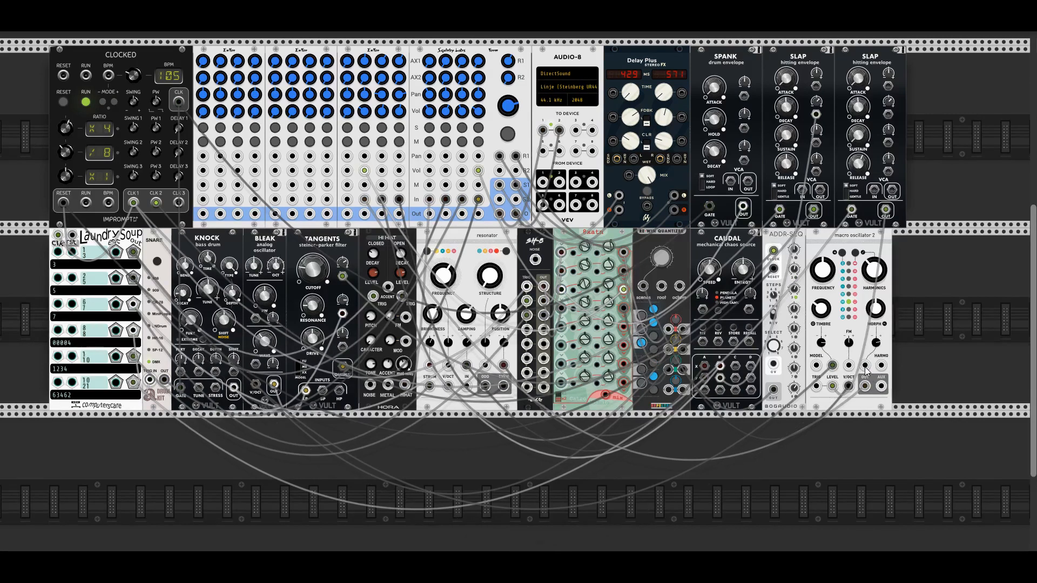
pyautogui.moveTo(866, 368); pyautogui.dragTo(544, 302)
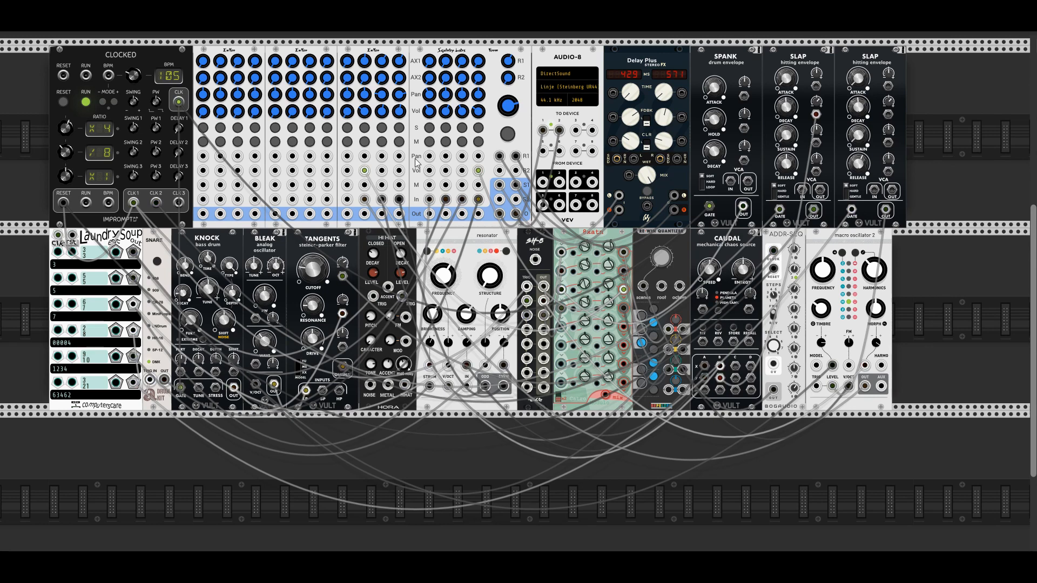
pyautogui.moveTo(365, 64); pyautogui.dragTo(365, 60)
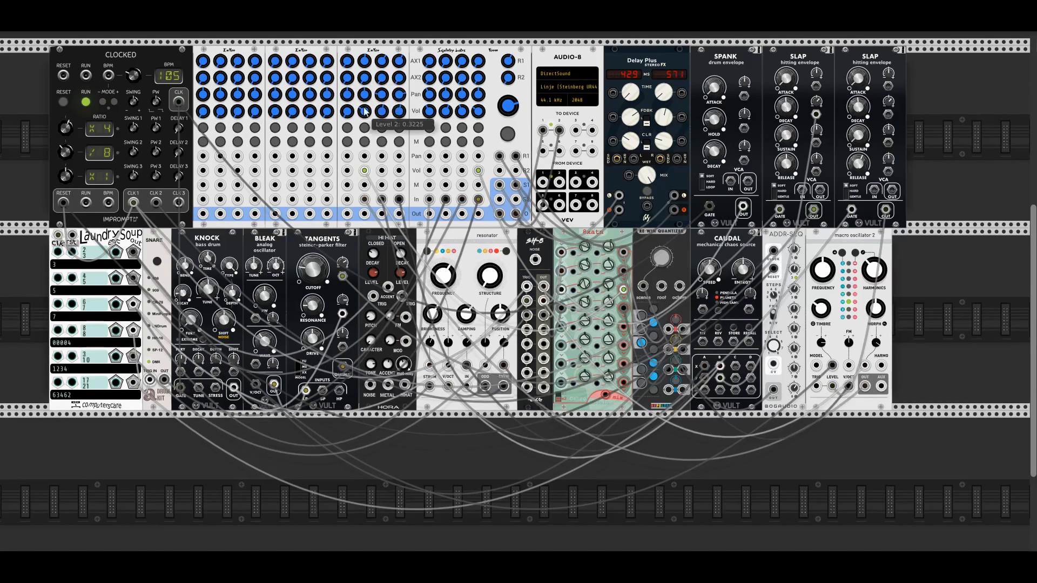
pyautogui.moveTo(364, 110); pyautogui.dragTo(364, 104)
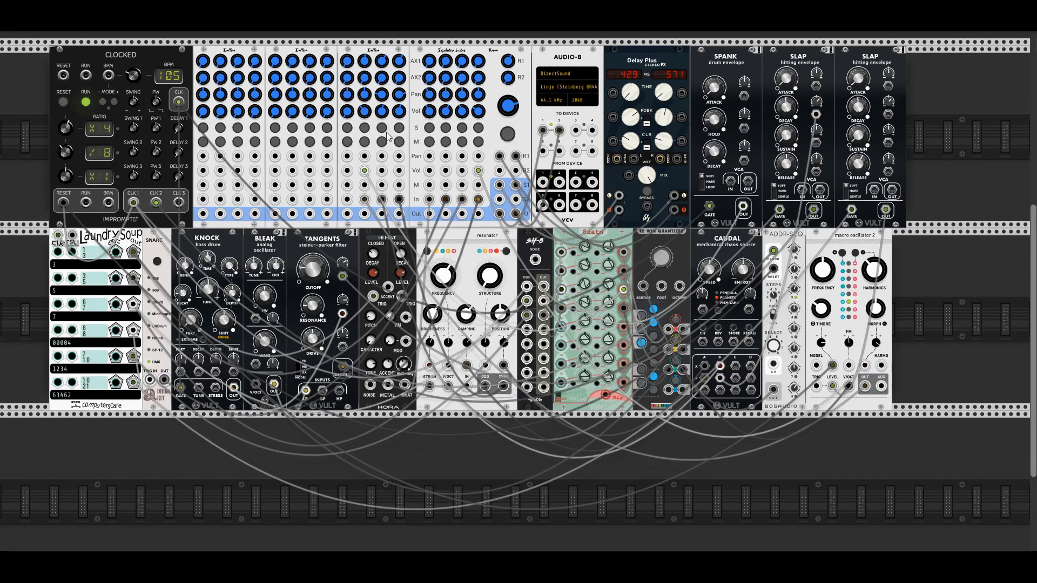
# Step: Set macro oscillator 2's model to Pair of classic waveforms and raise its harmonics
pyautogui.rightClick(875, 239)
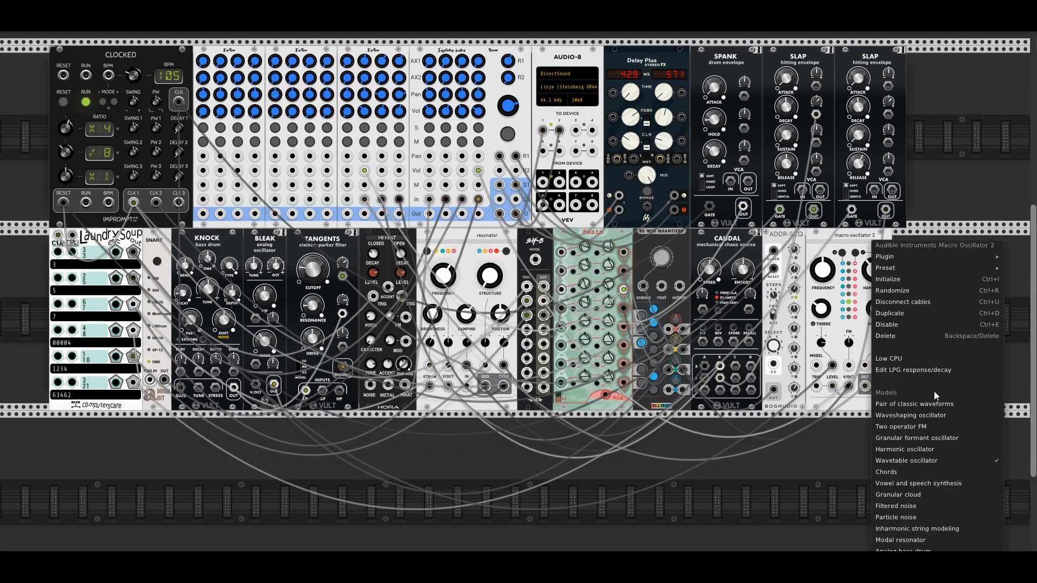
pyautogui.click(913, 404)
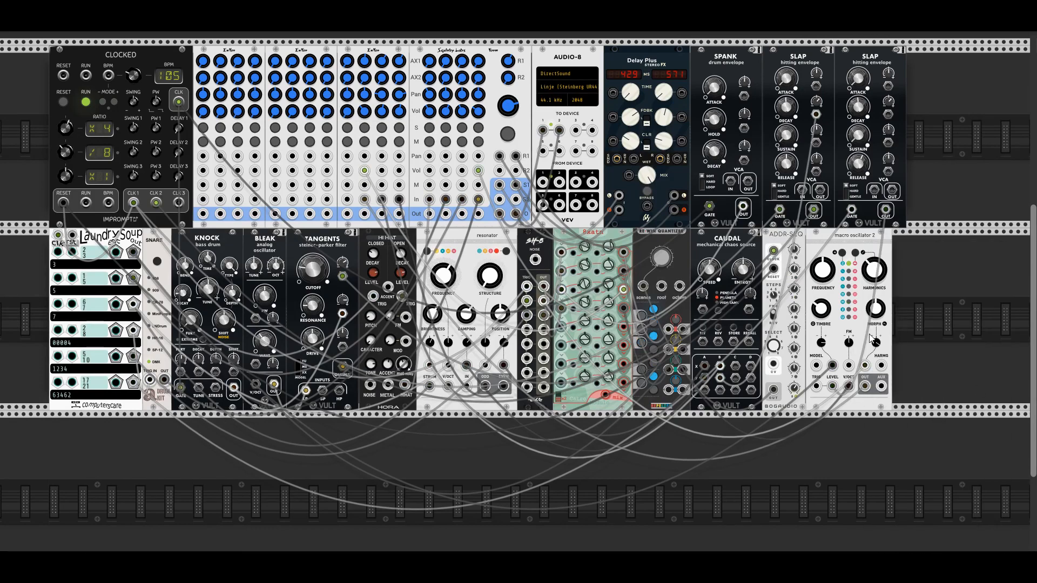
pyautogui.rightClick(879, 247)
pyautogui.click(881, 244)
pyautogui.moveTo(874, 270); pyautogui.dragTo(875, 256)
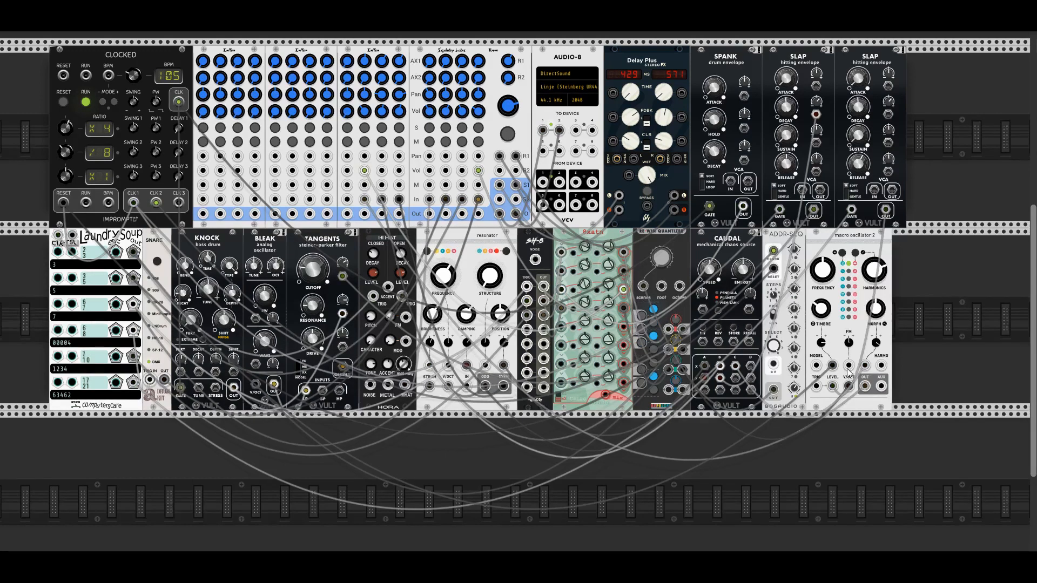
# Step: Patch macro oscillator 2's FM input from Tangents, adjust the FM amount, and toggle the solo on its mixer channel
pyautogui.moveTo(848, 369); pyautogui.dragTo(306, 390)
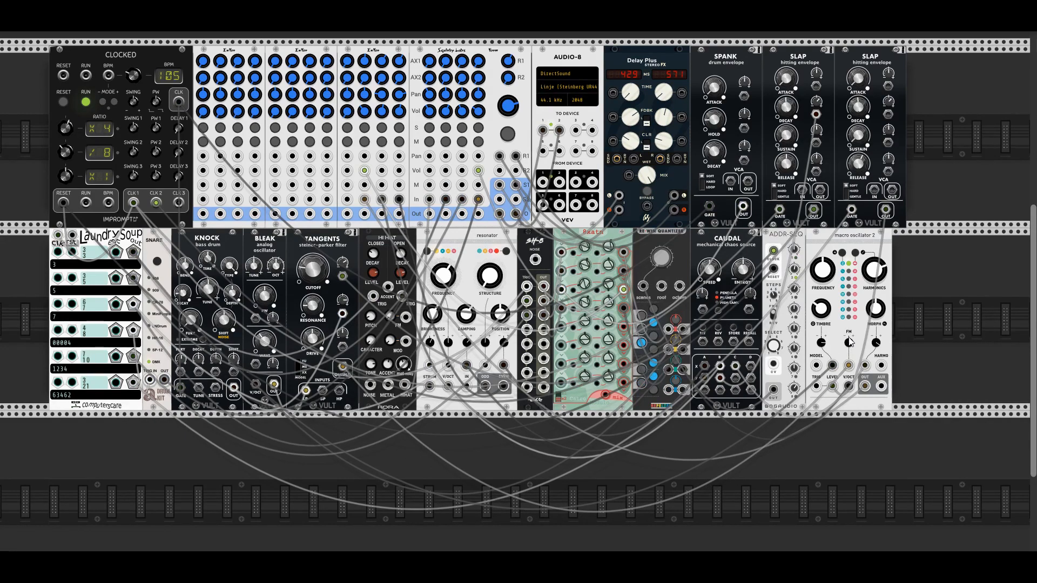
pyautogui.moveTo(848, 342); pyautogui.dragTo(847, 343)
pyautogui.moveTo(848, 344); pyautogui.dragTo(834, 347)
pyautogui.click(365, 128)
# Step: Add the LOMAS Advanced Sampler beside macro oscillator 2 and load macaroni_03.wav from the macaroni sample folder
pyautogui.rightClick(956, 262)
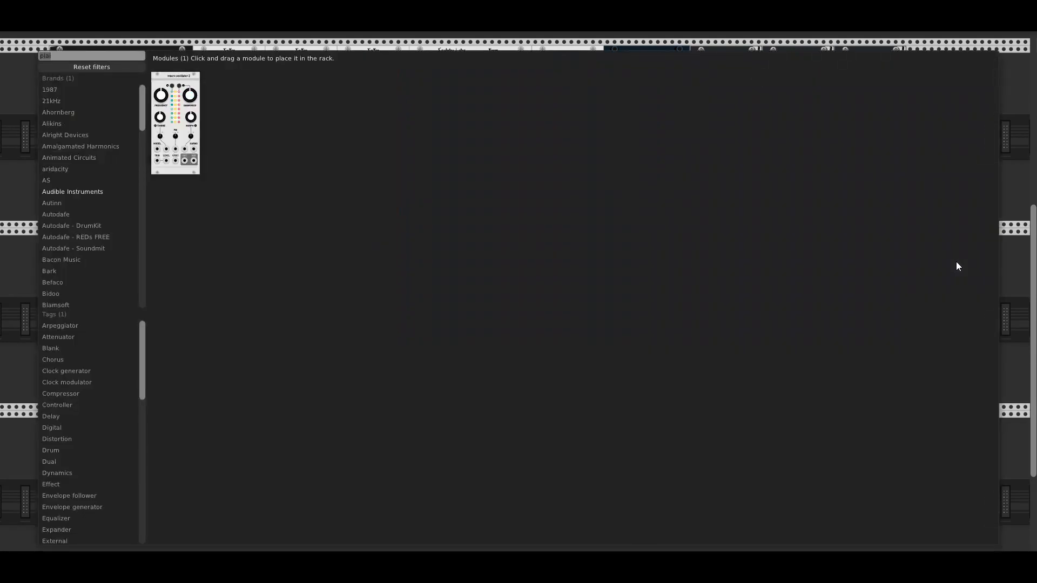
pyautogui.write('lomas')
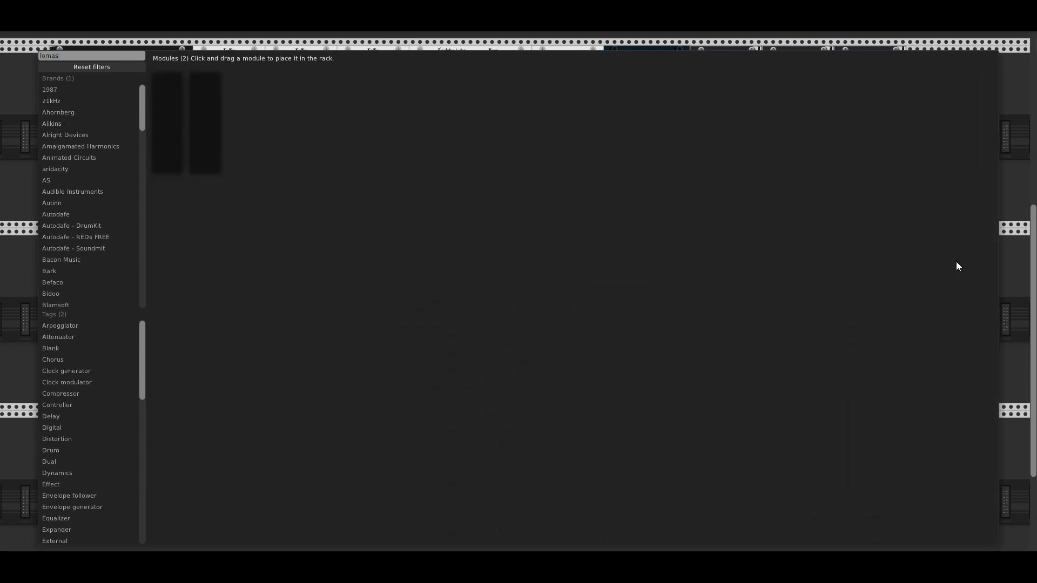
pyautogui.click(163, 89)
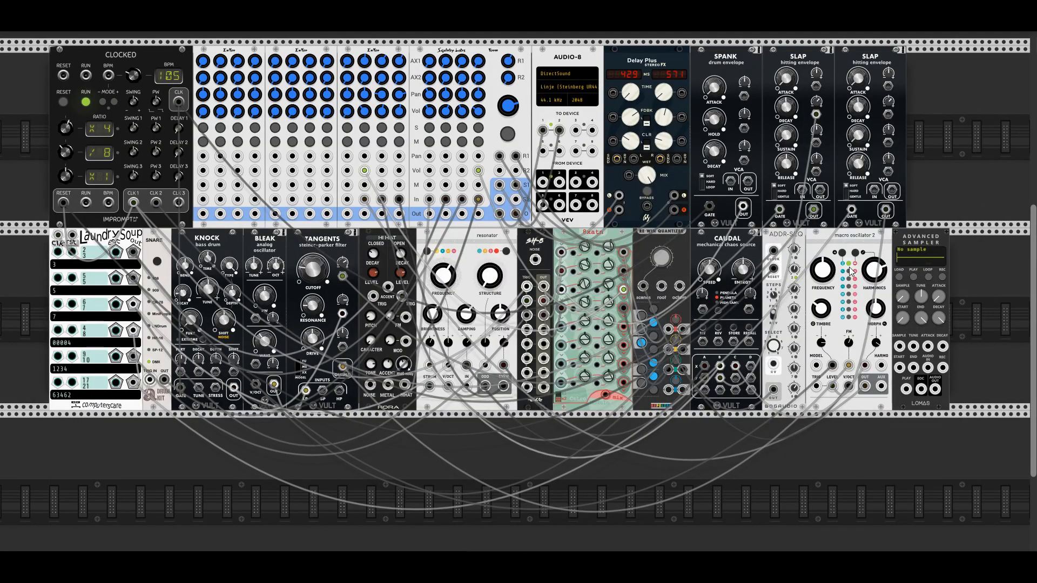
pyautogui.click(900, 277)
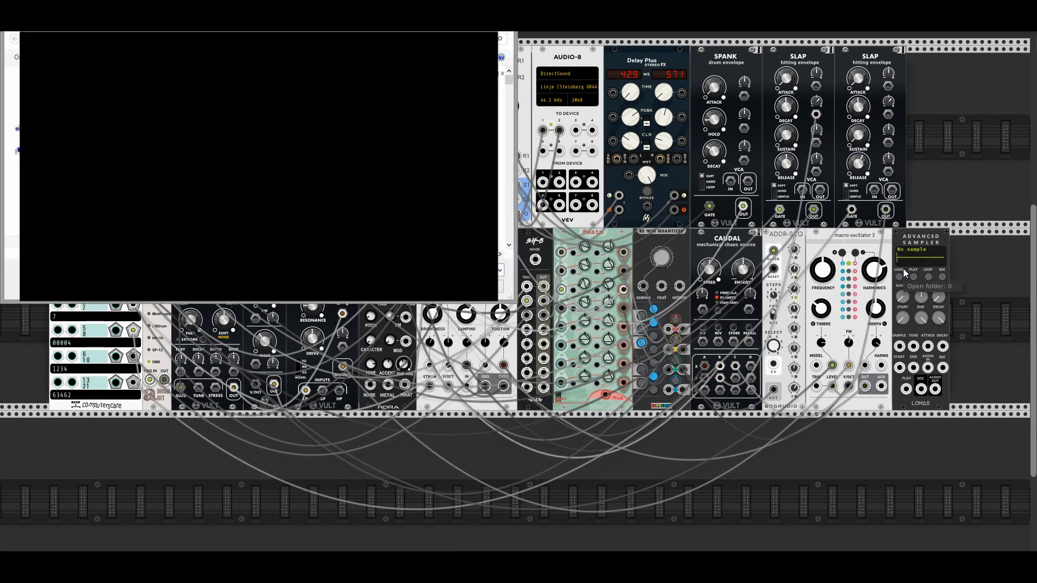
pyautogui.click(17, 242)
pyautogui.click(58, 198)
pyautogui.doubleClick(264, 136)
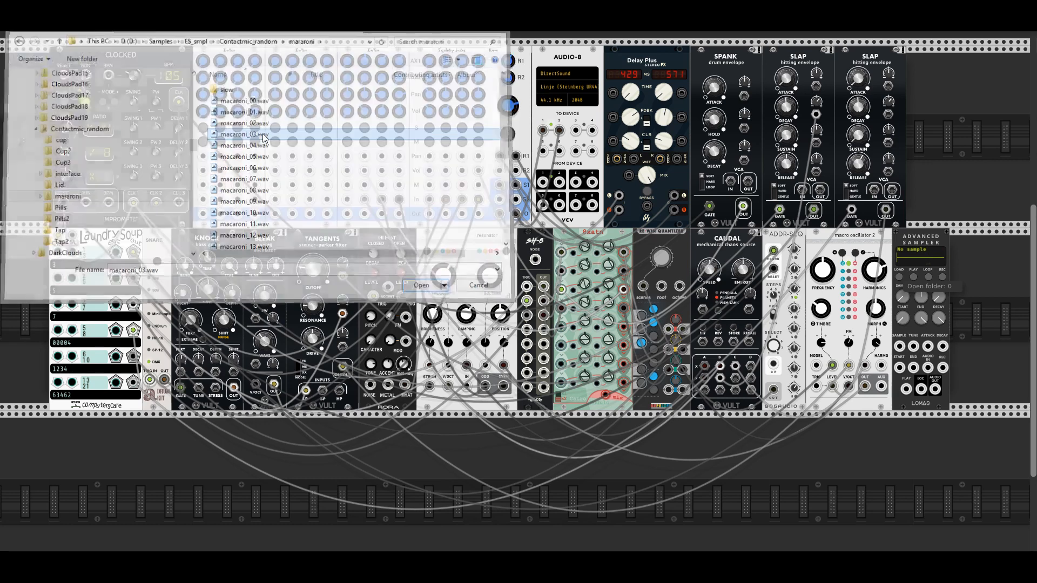
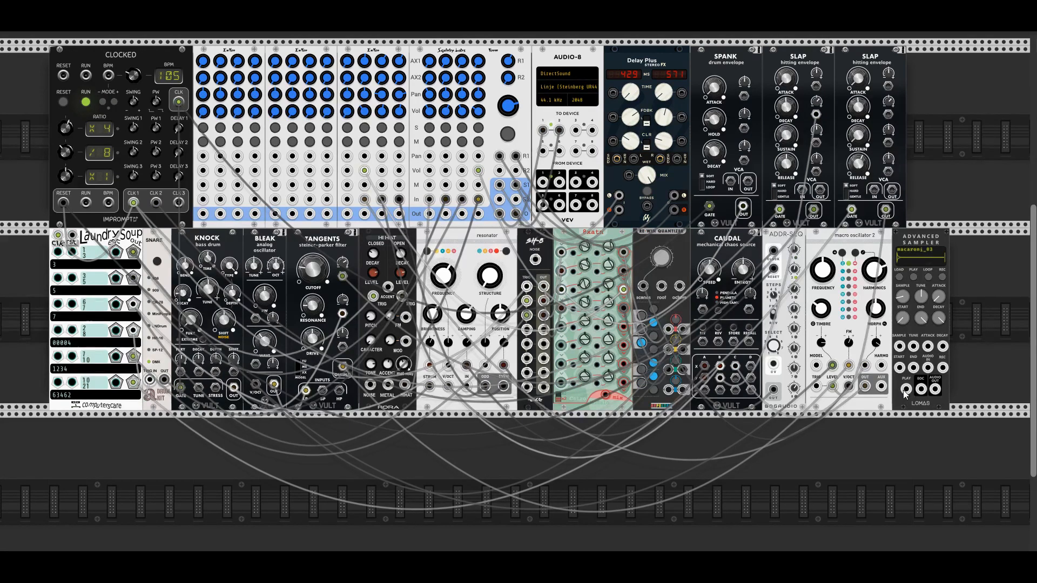
# Step: Trigger the sampler's PLAY input from Clocked's CLK 1, modulate its raised sample select from SH-8, and lower its mixer channel's level
pyautogui.moveTo(905, 390); pyautogui.dragTo(133, 203)
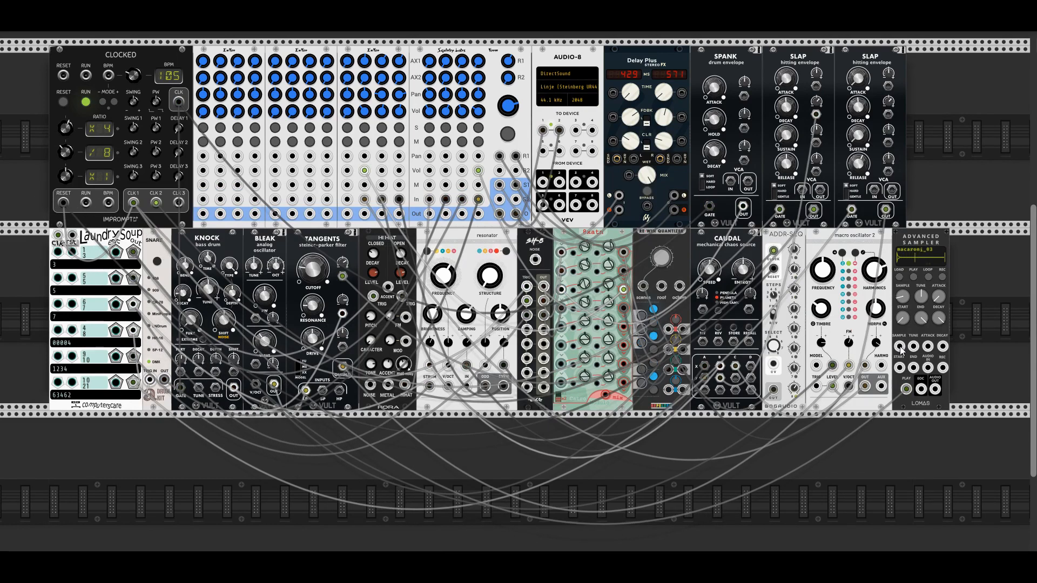
pyautogui.moveTo(901, 349); pyautogui.dragTo(544, 314)
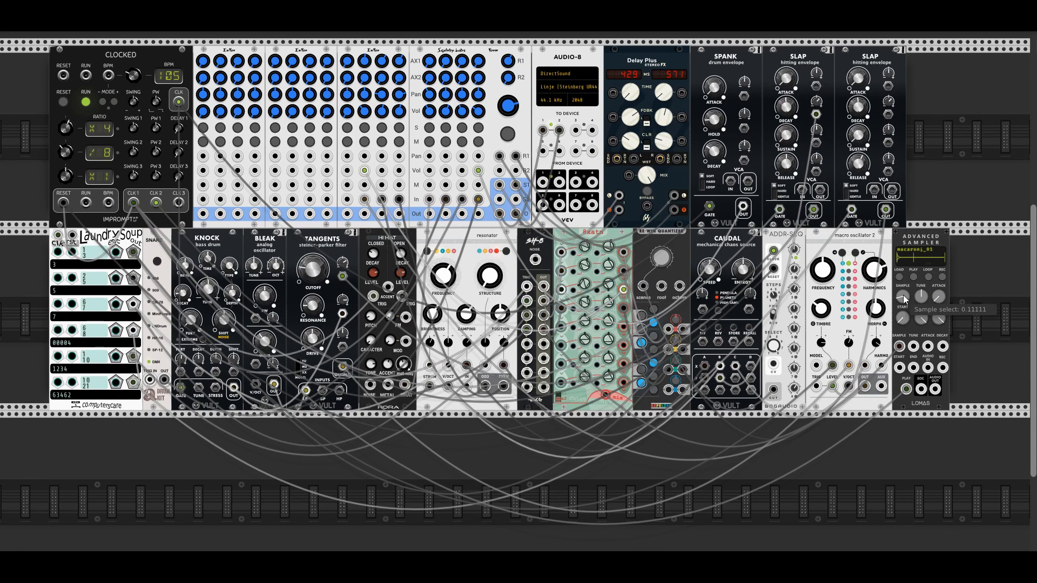
pyautogui.moveTo(904, 299); pyautogui.dragTo(904, 277)
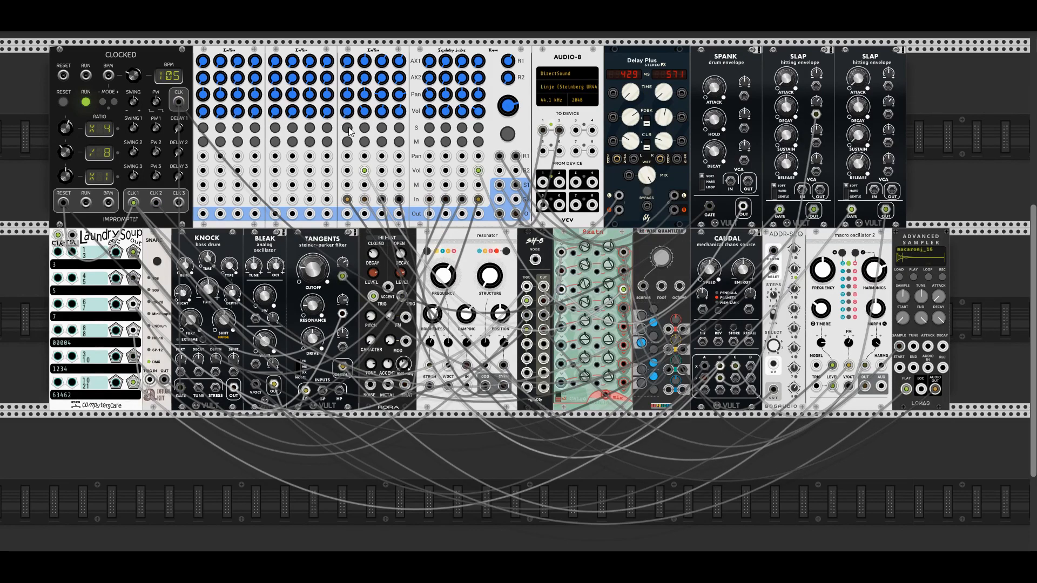
pyautogui.moveTo(347, 111); pyautogui.dragTo(347, 116)
# Step: Patch SH-8 outputs into the Advanced Sampler's tune, sample and decay inputs and adjust the sampler's tune
pyautogui.moveTo(913, 346); pyautogui.dragTo(544, 344)
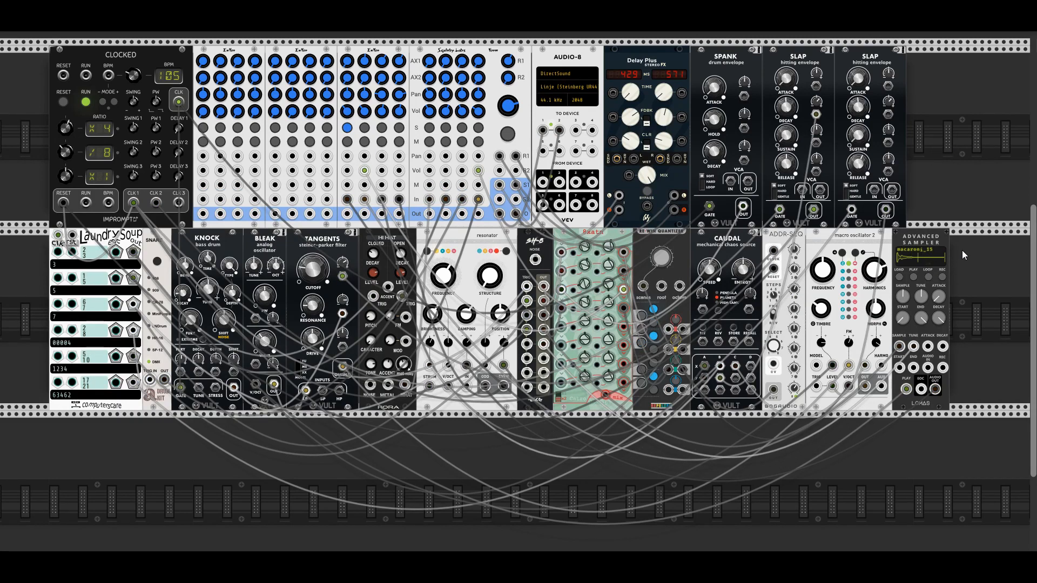
pyautogui.moveTo(913, 347)
pyautogui.mouseDown()
pyautogui.moveTo(592, 372)
pyautogui.moveTo(562, 327)
pyautogui.moveTo(916, 355)
pyautogui.moveTo(899, 349)
pyautogui.mouseUp()
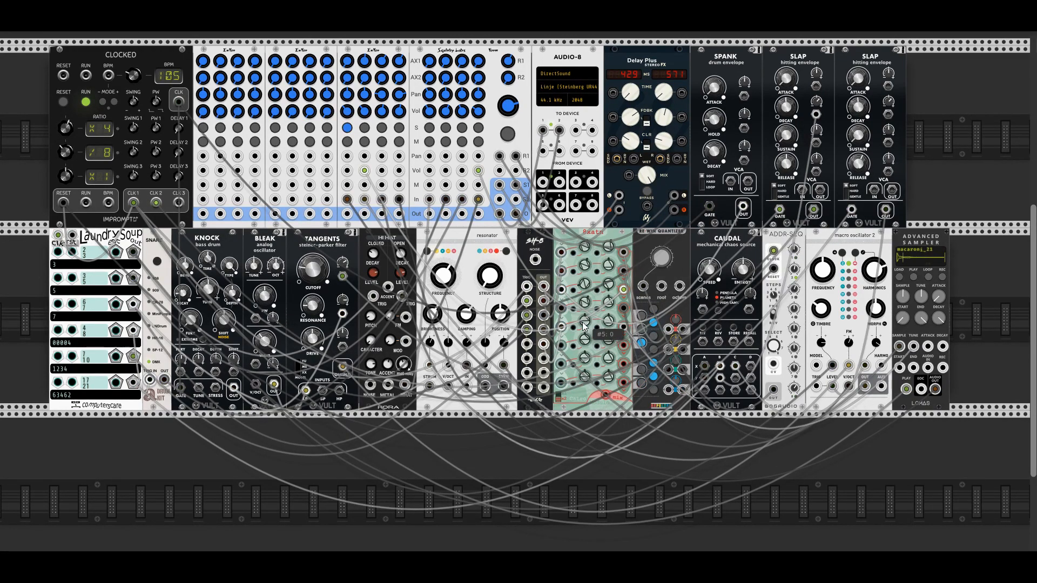
pyautogui.moveTo(584, 323)
pyautogui.mouseDown()
pyautogui.moveTo(583, 314)
pyautogui.moveTo(583, 324)
pyautogui.mouseUp()
pyautogui.moveTo(920, 296)
pyautogui.mouseDown()
pyautogui.moveTo(920, 284)
pyautogui.moveTo(923, 297)
pyautogui.mouseUp()
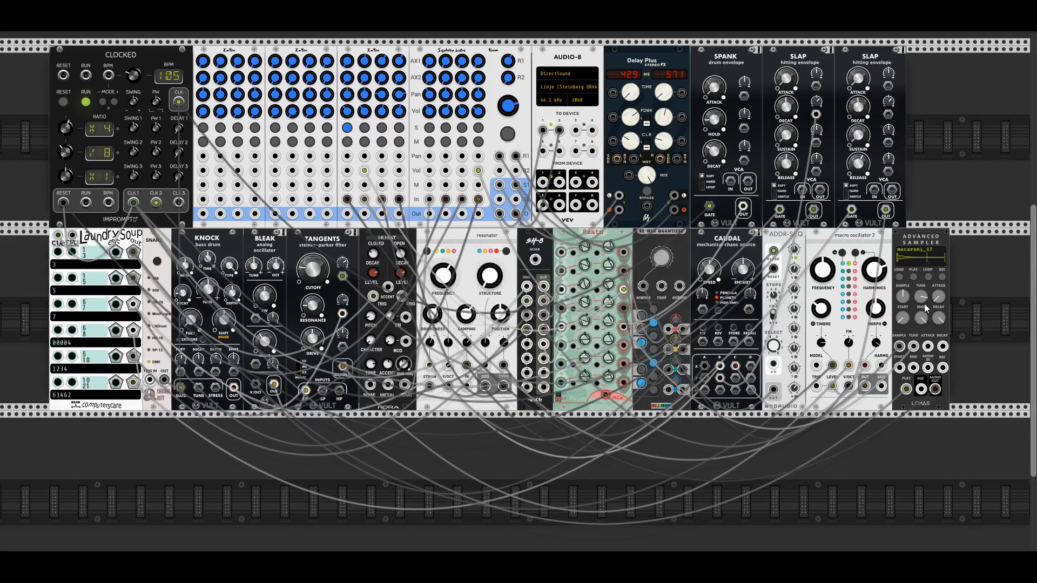
pyautogui.moveTo(941, 315); pyautogui.dragTo(546, 370)
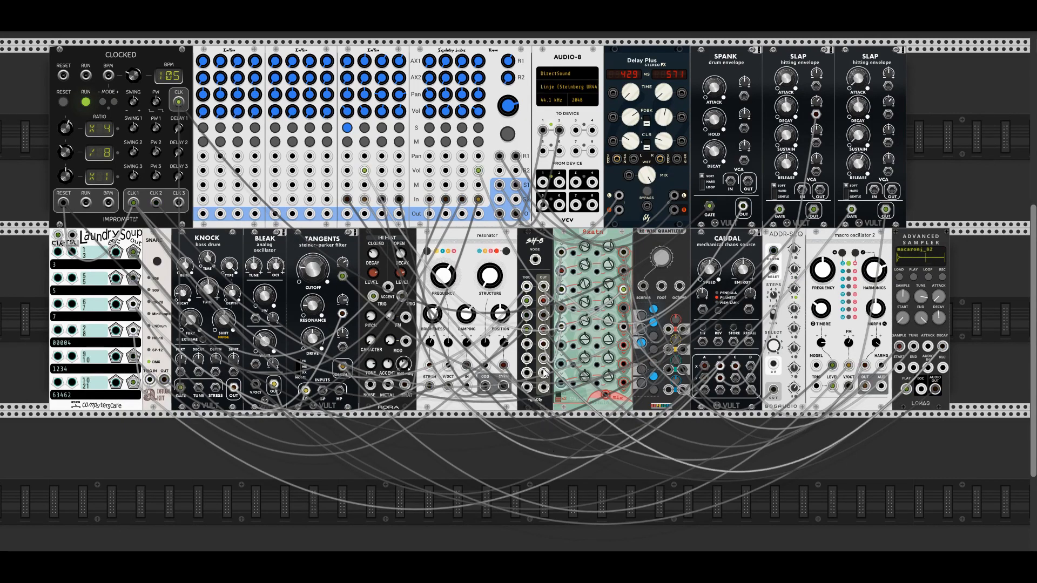
pyautogui.moveTo(941, 322)
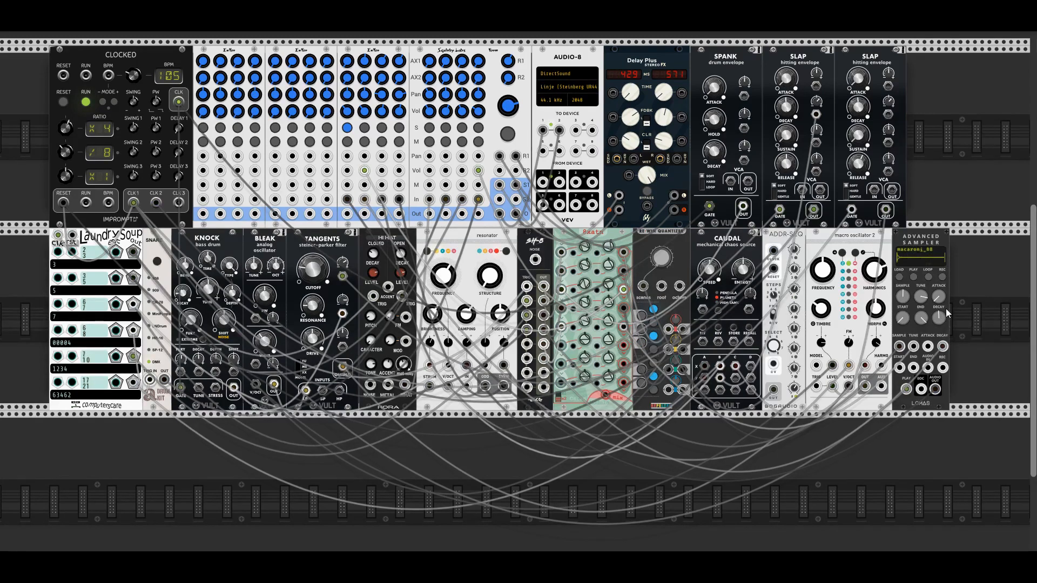
# Step: Modulate the sampler channel's volume from a green module output and raise the channel's level
pyautogui.moveTo(332, 115)
pyautogui.moveTo(350, 173); pyautogui.dragTo(623, 294)
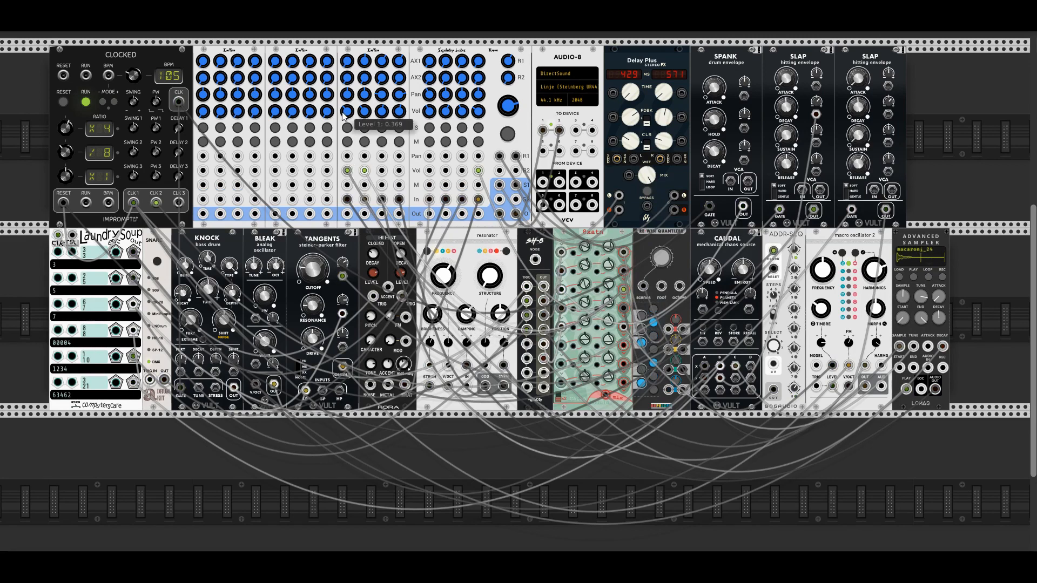
pyautogui.moveTo(344, 114); pyautogui.dragTo(344, 112)
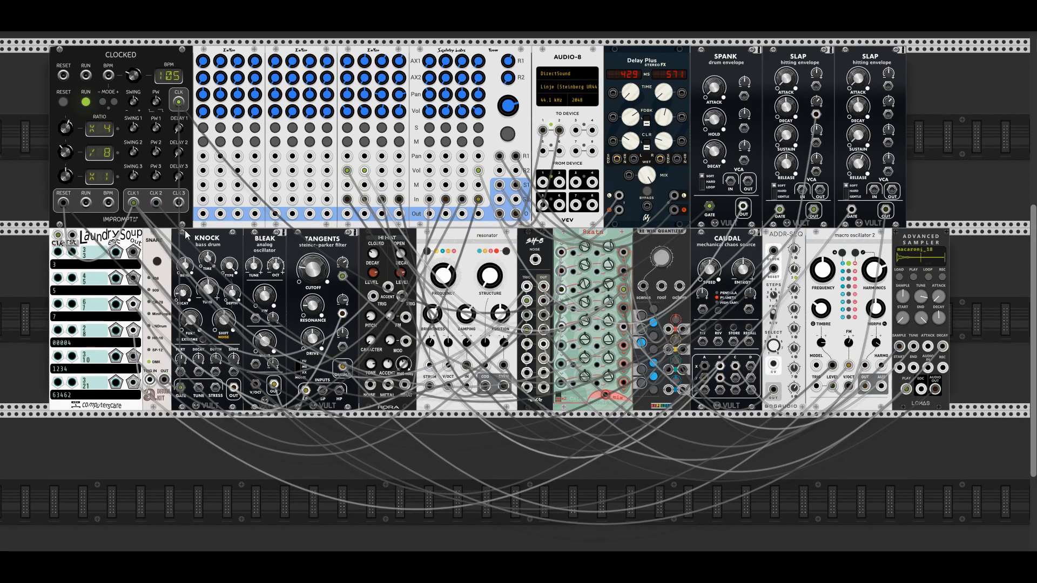
# Step: Shift the second row's modules to make room and place the Seeds of Change module before Laundry Soup
pyautogui.moveTo(88, 237); pyautogui.dragTo(146, 235)
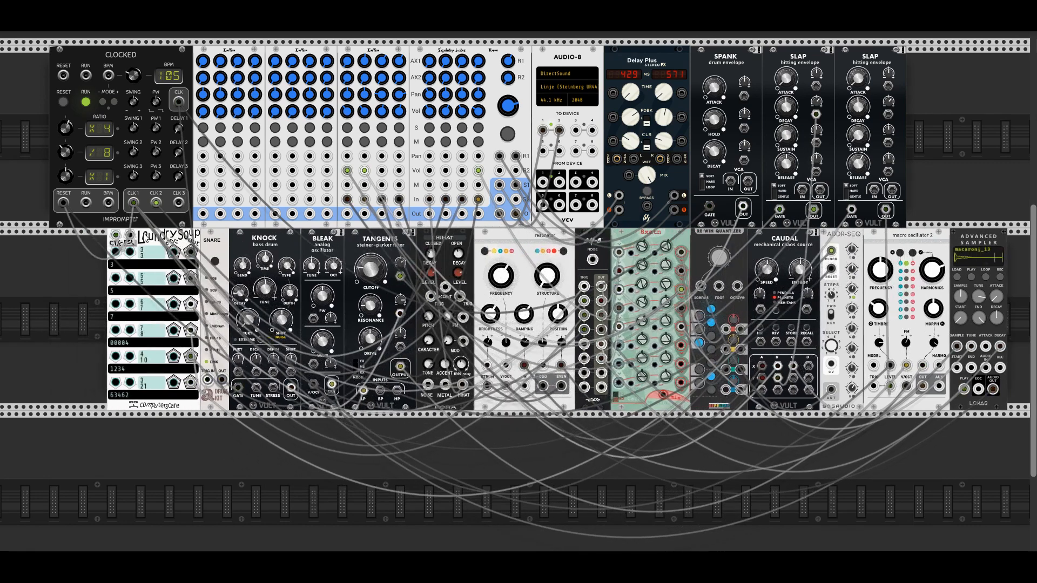
pyautogui.rightClick(40, 280)
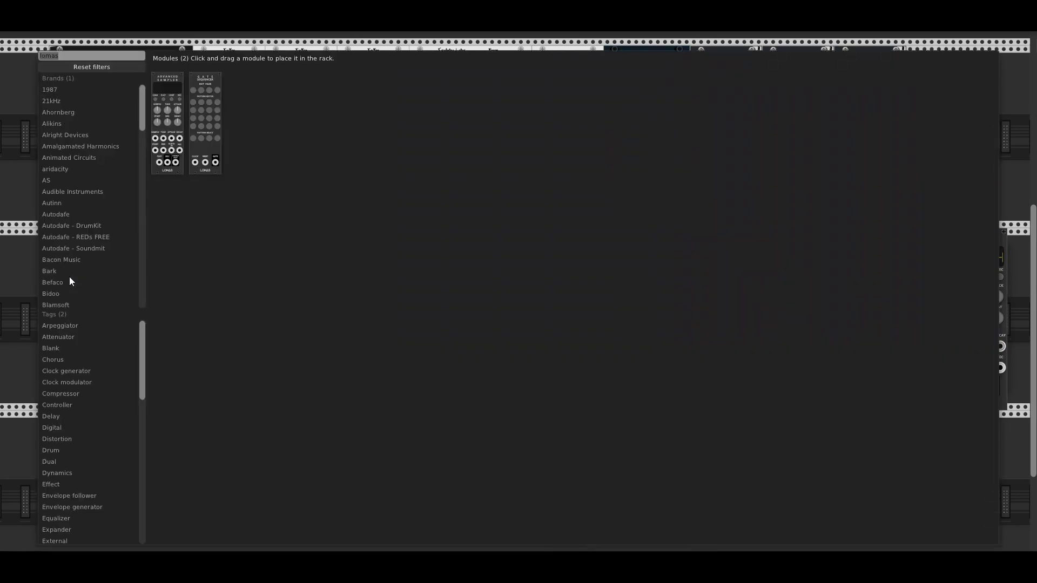
pyautogui.write('seed')
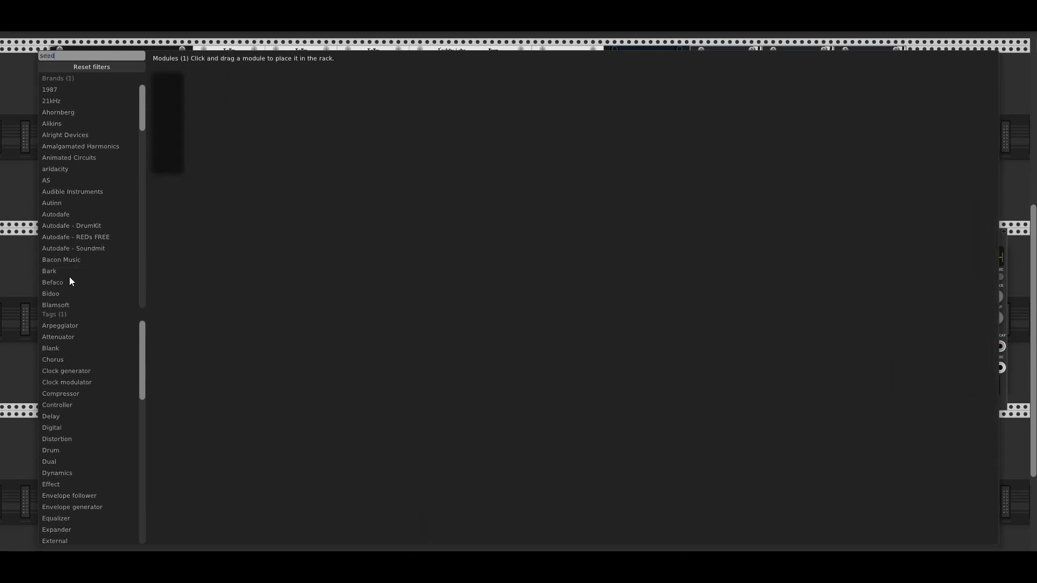
pyautogui.moveTo(169, 107); pyautogui.dragTo(106, 275)
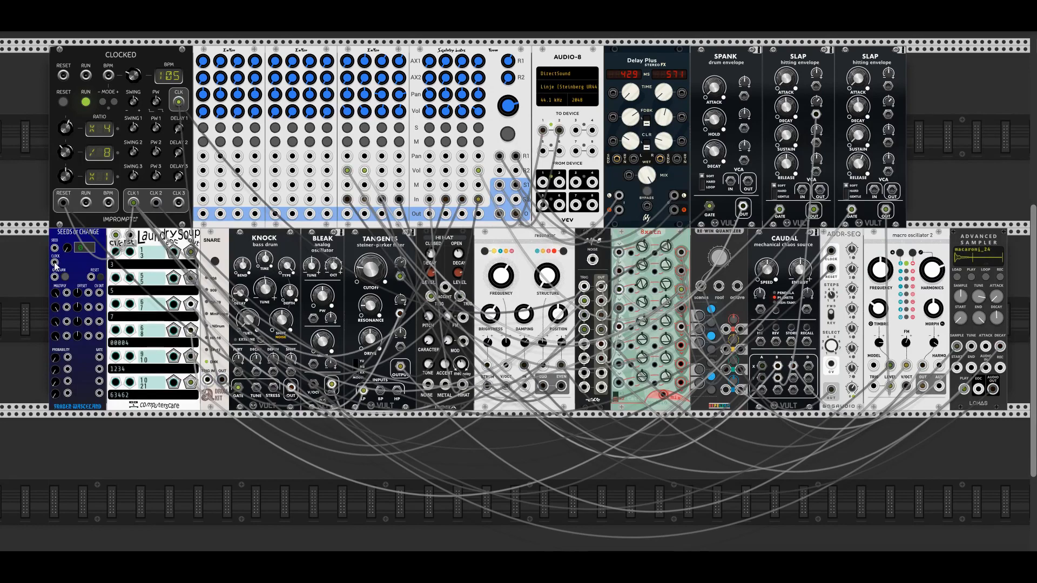
# Step: Adjust the first gate probability on Seeds of Change and set Clocked's third clock ratio to x8
pyautogui.moveTo(54, 358)
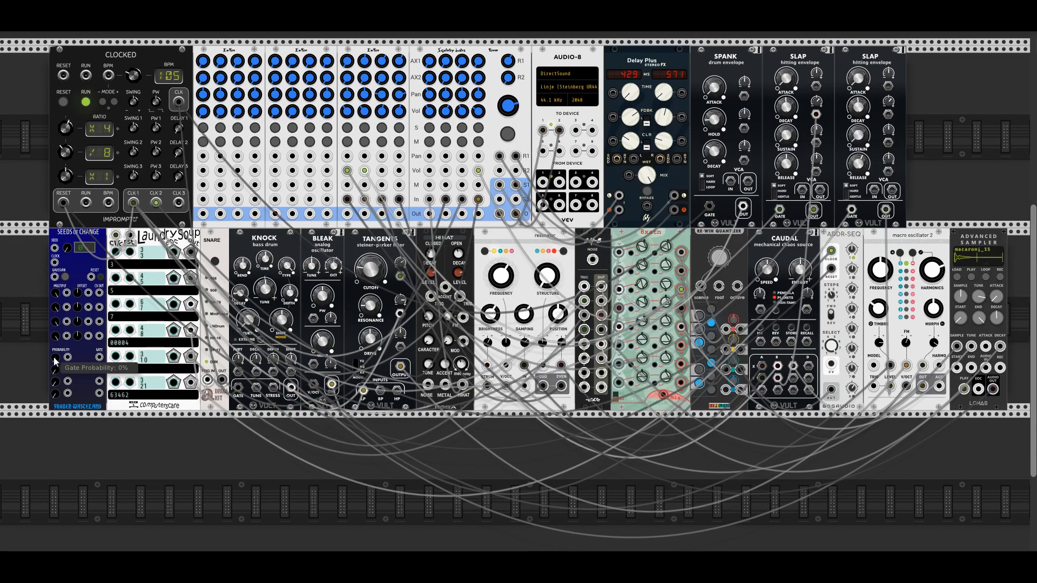
pyautogui.moveTo(54, 358)
pyautogui.mouseDown()
pyautogui.moveTo(54, 303)
pyautogui.moveTo(50, 354)
pyautogui.mouseUp()
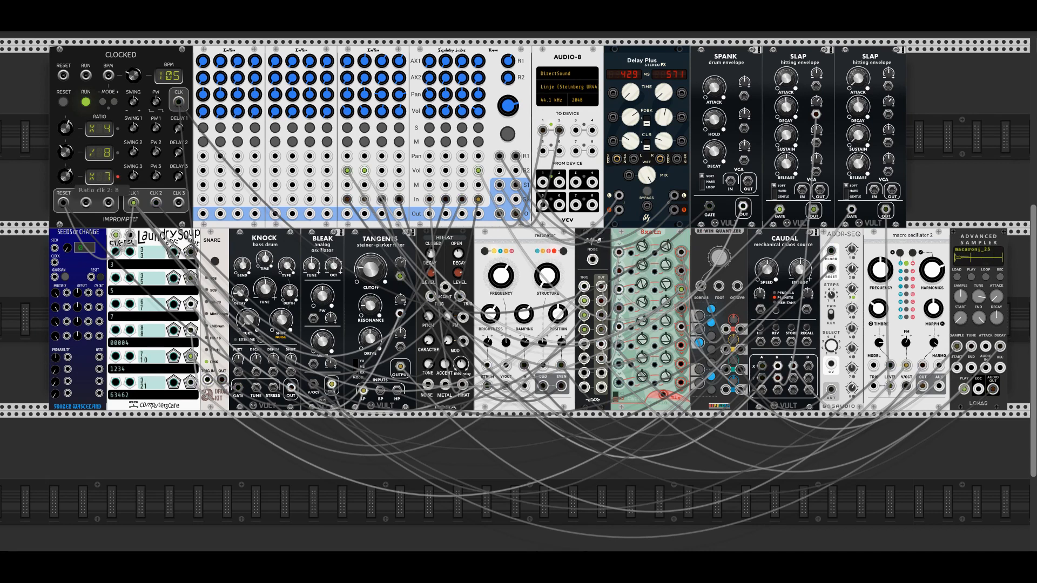
pyautogui.moveTo(66, 176); pyautogui.dragTo(65, 172)
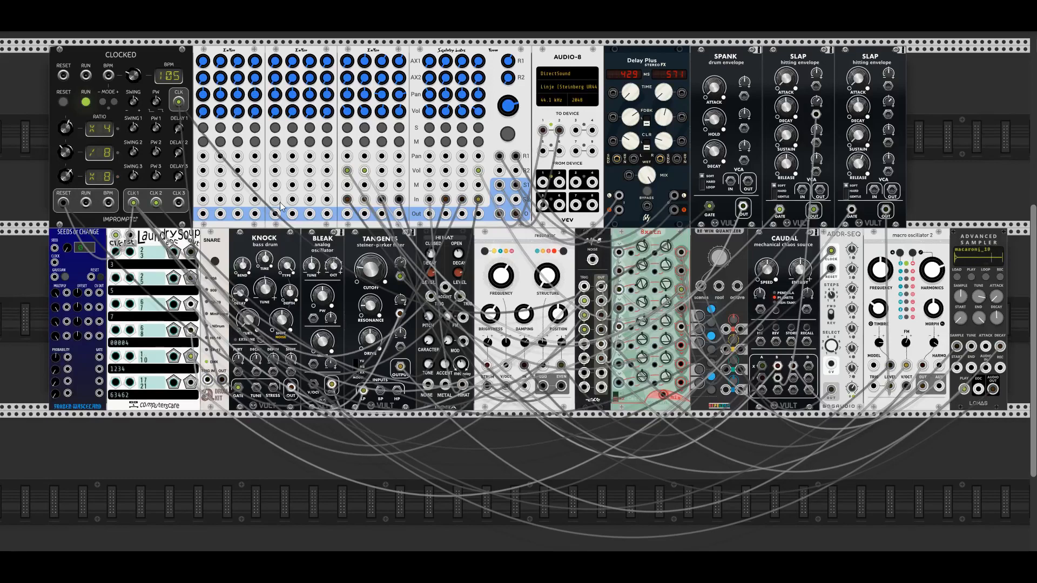
# Step: Patch Clocked's third clock output into Seeds of Change and its first gate into the sampler's play input, briefly soloing the sampler channel
pyautogui.moveTo(178, 203); pyautogui.dragTo(67, 255)
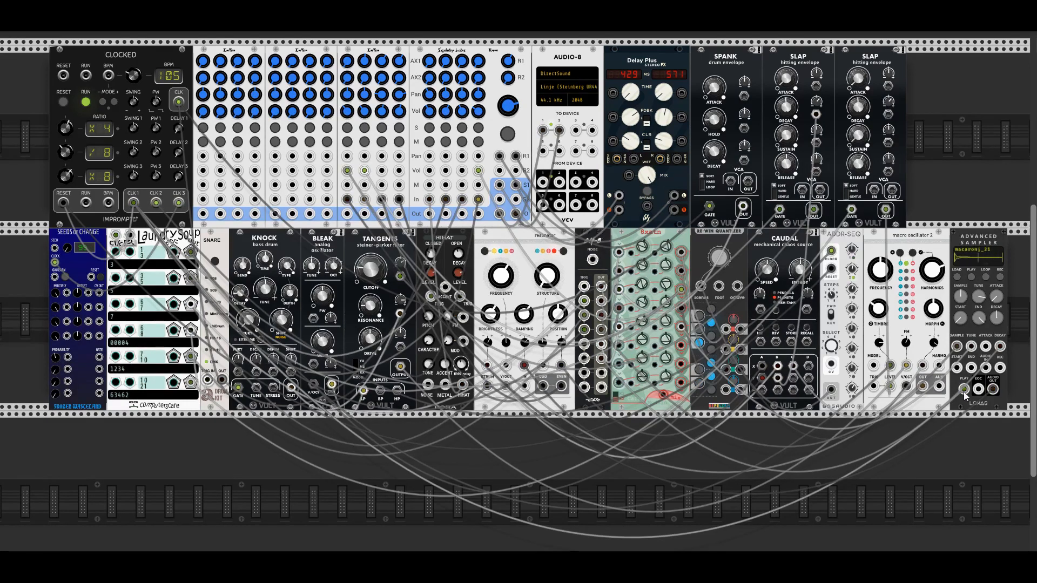
pyautogui.moveTo(965, 393); pyautogui.dragTo(99, 382)
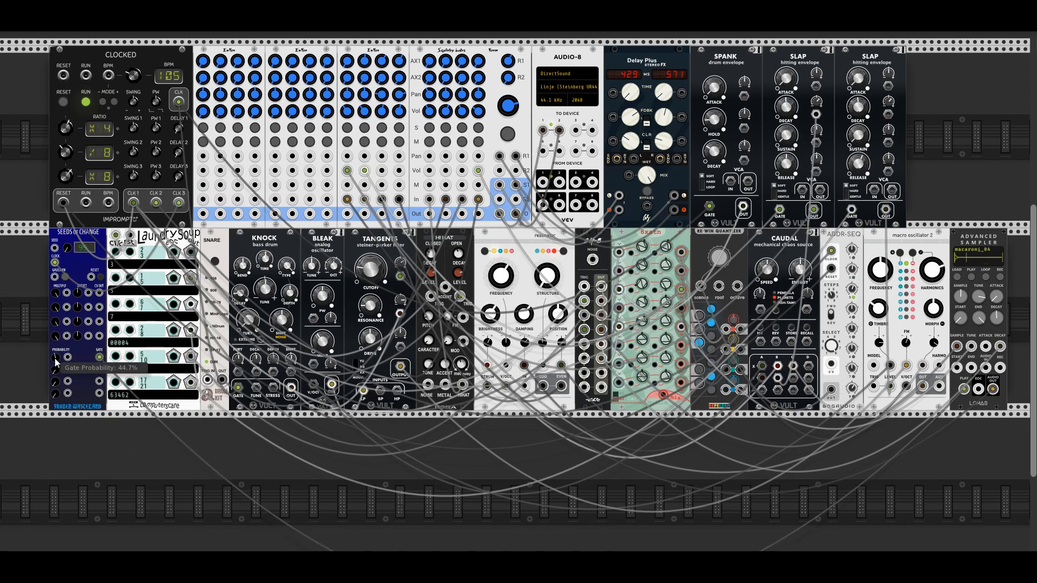
pyautogui.click(347, 128)
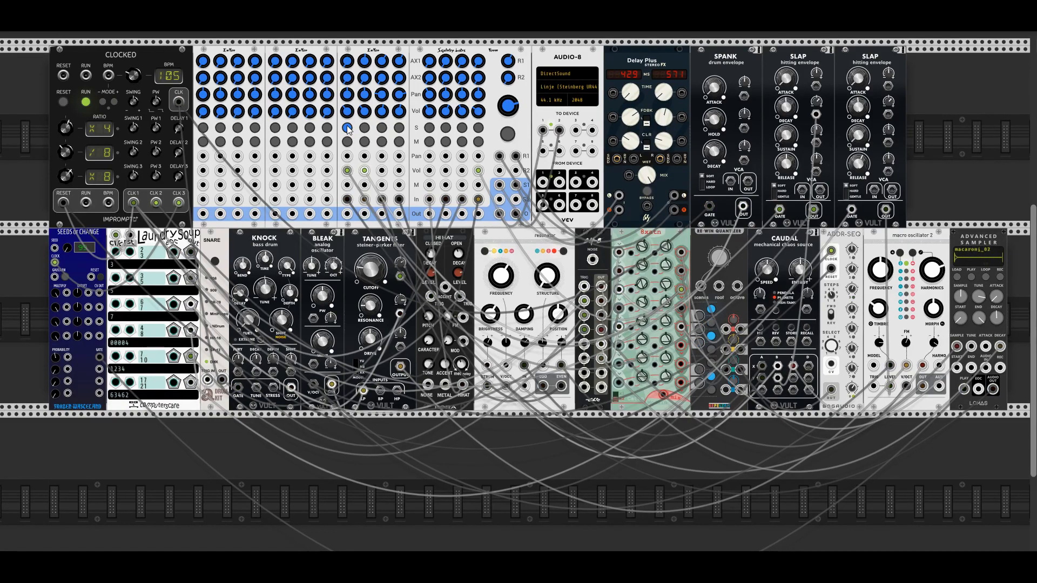
pyautogui.click(347, 128)
pyautogui.moveTo(56, 357)
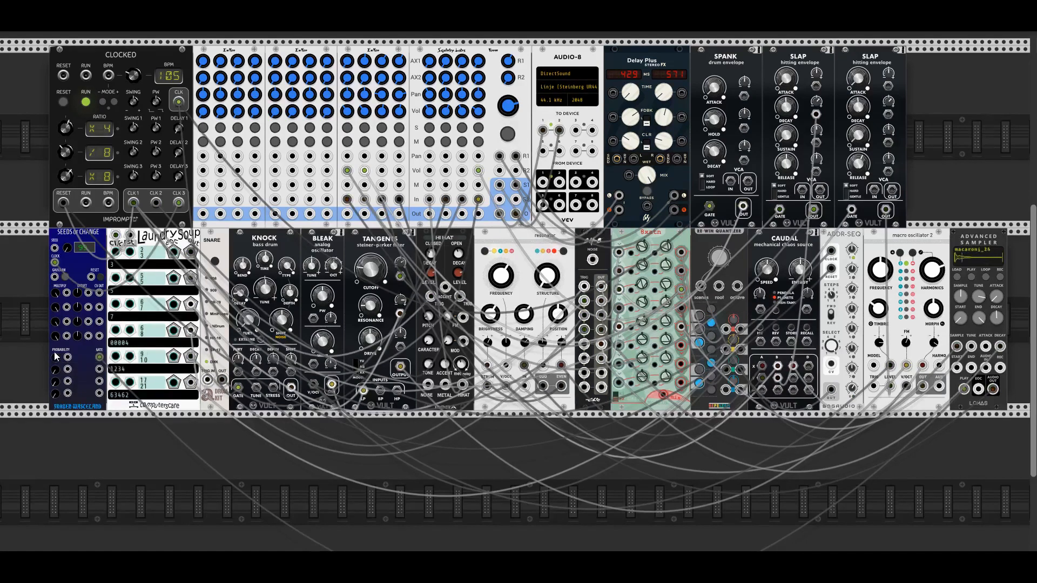
# Step: Add the Baseliner module after the last Slap, feed its first high input, and patch Laundry Soup's bottom output into its first gate input
pyautogui.rightClick(935, 184)
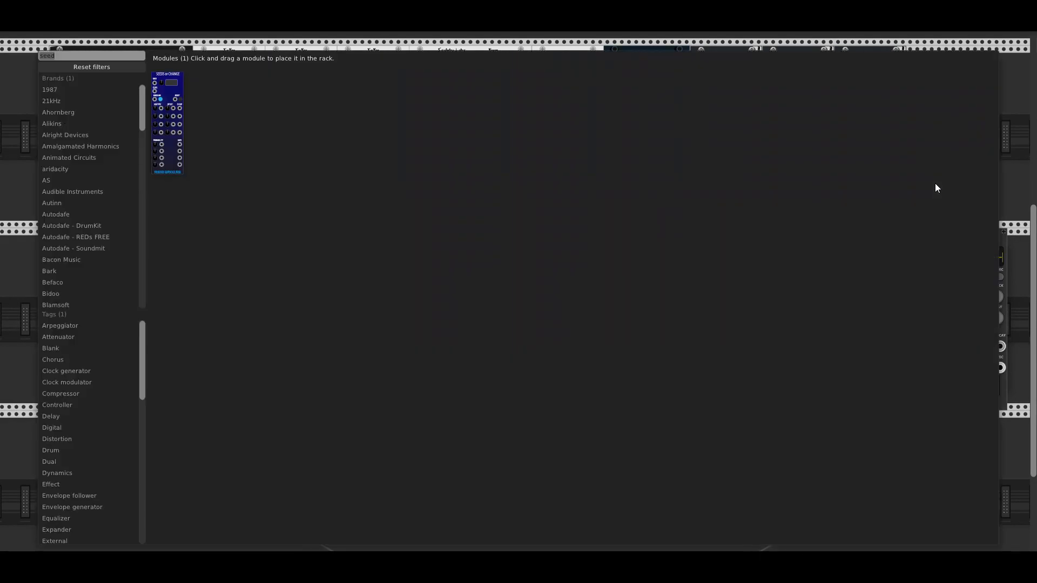
pyautogui.write('base')
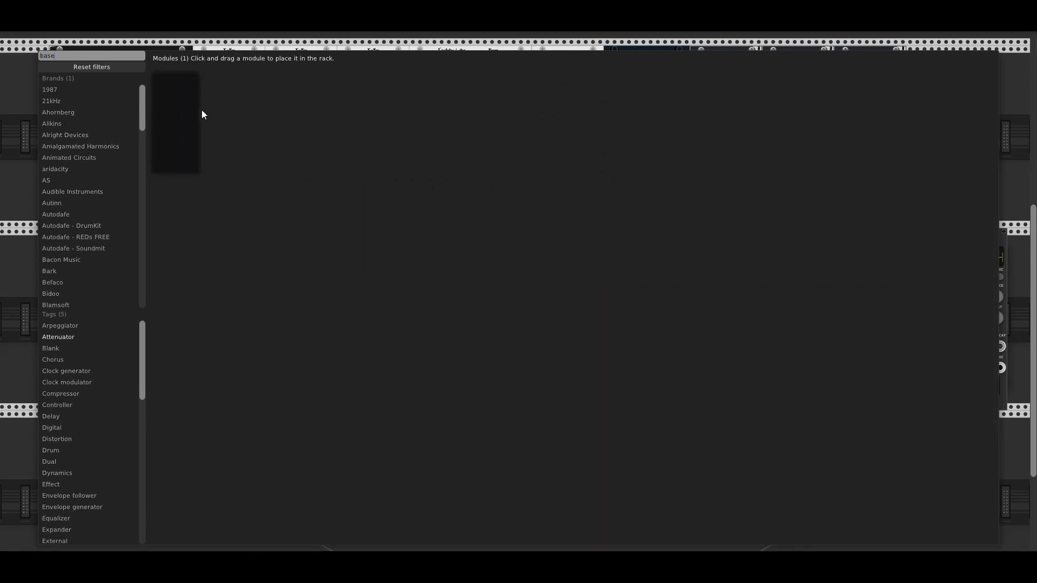
pyautogui.click(180, 100)
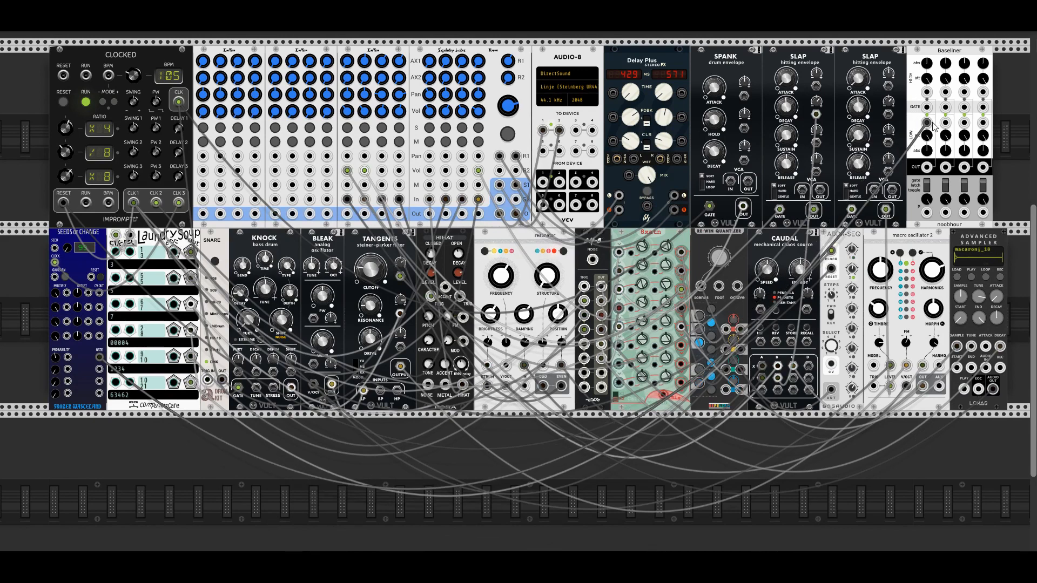
pyautogui.moveTo(927, 125); pyautogui.dragTo(927, 92)
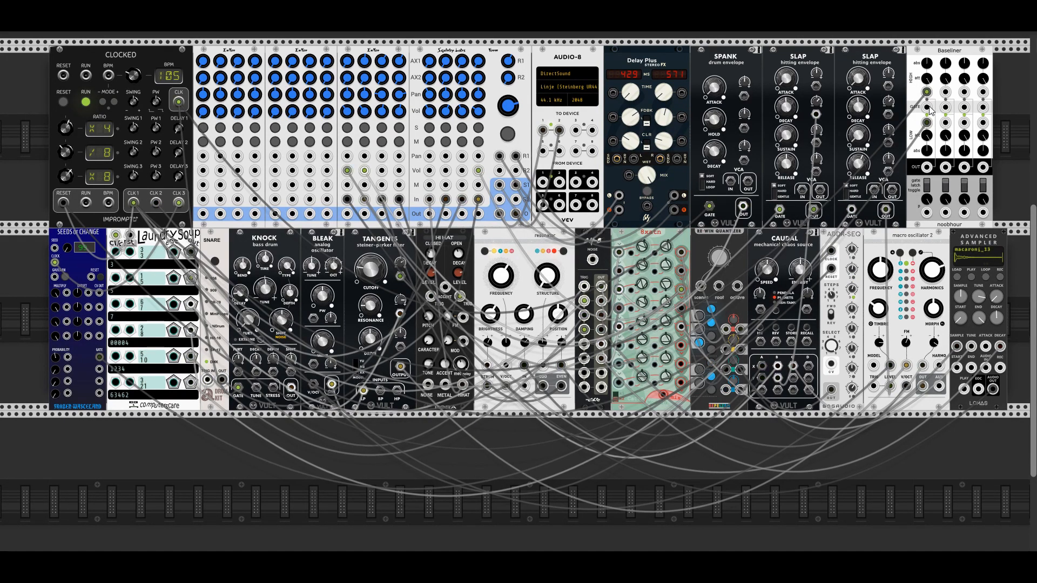
pyautogui.moveTo(930, 111); pyautogui.dragTo(192, 381)
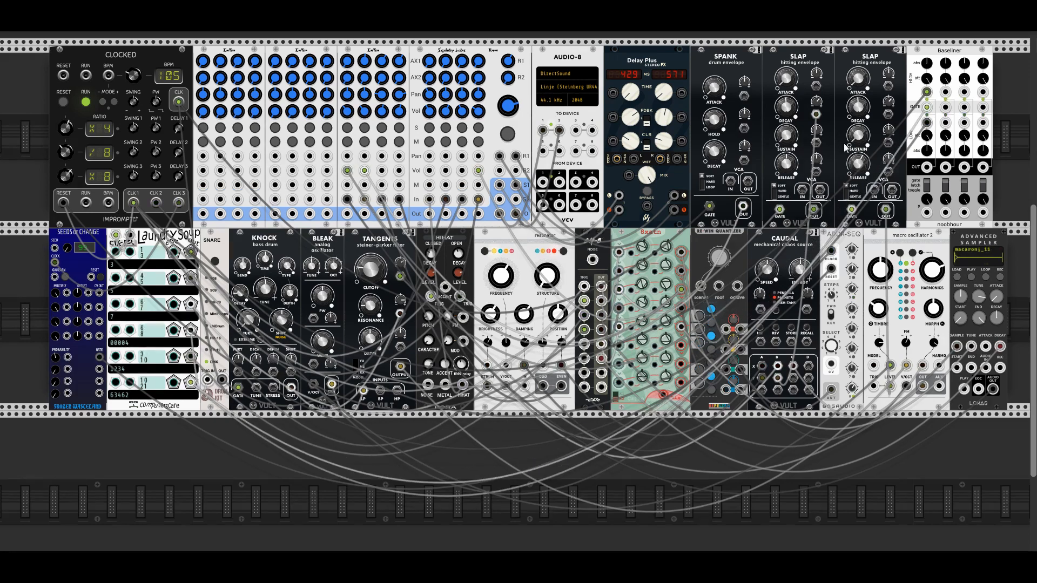
# Step: Cycle the gate mode switch of Baseliner's first channel and patch that channel's output into the Advanced Sampler's play input
pyautogui.click(928, 188)
pyautogui.click(928, 187)
pyautogui.click(928, 188)
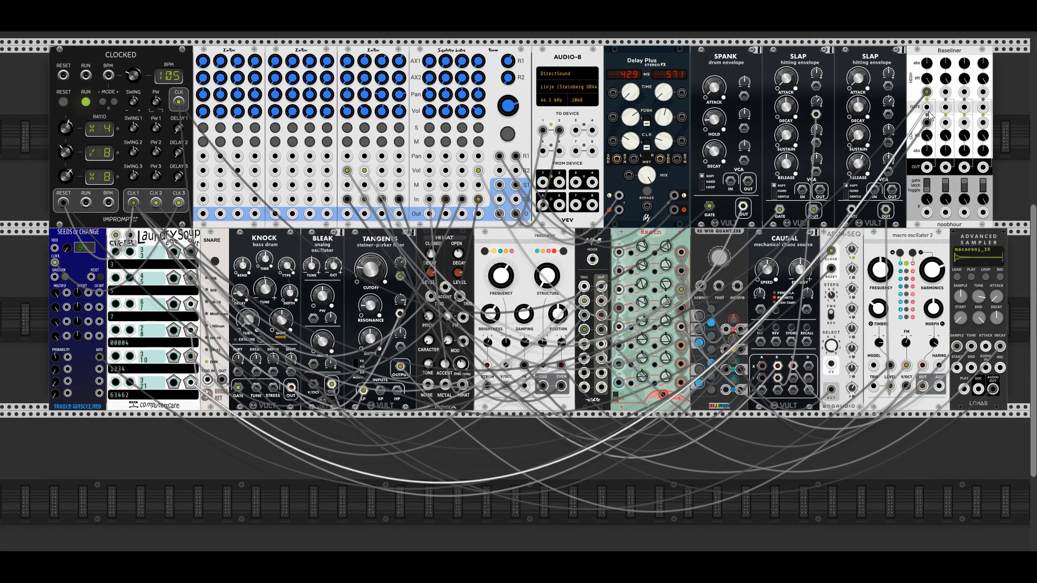
pyautogui.moveTo(925, 171); pyautogui.dragTo(964, 390)
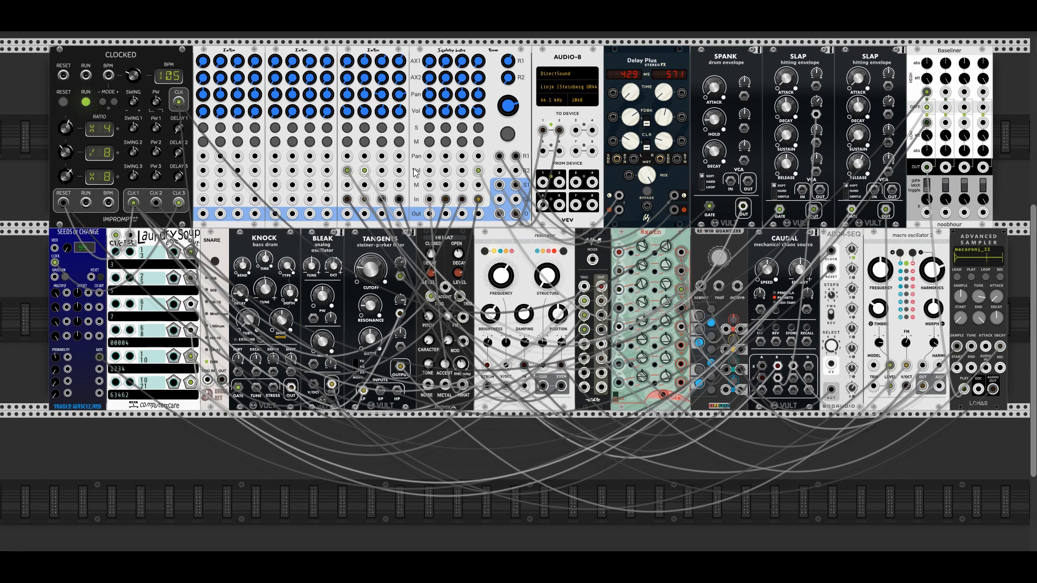
# Step: Briefly solo the sampler channel, raise its level to about 0.46, and patch Baseliner's first output into the SH-8 module
pyautogui.click(347, 128)
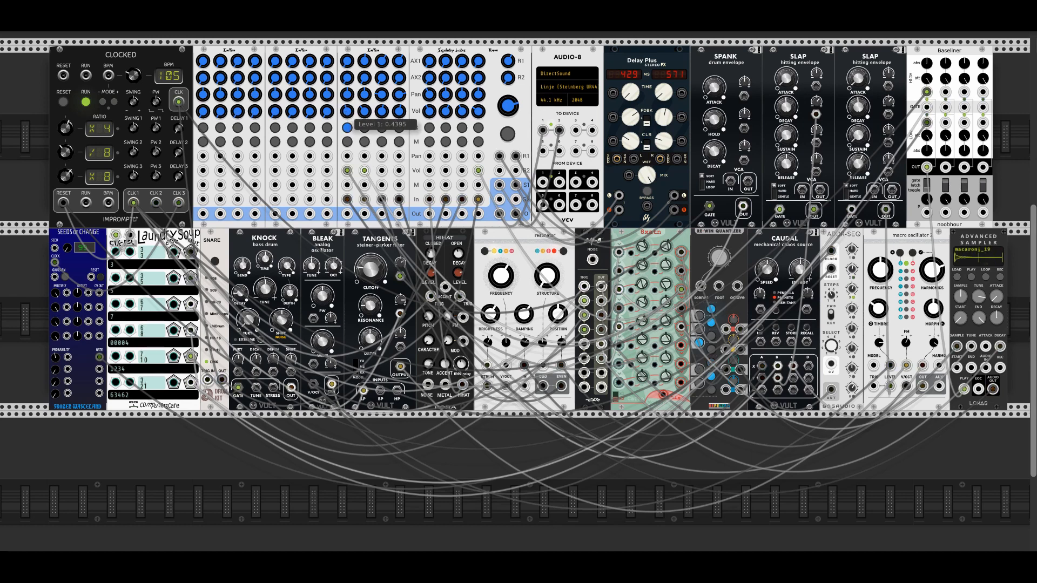
pyautogui.click(347, 127)
pyautogui.moveTo(348, 112); pyautogui.dragTo(348, 106)
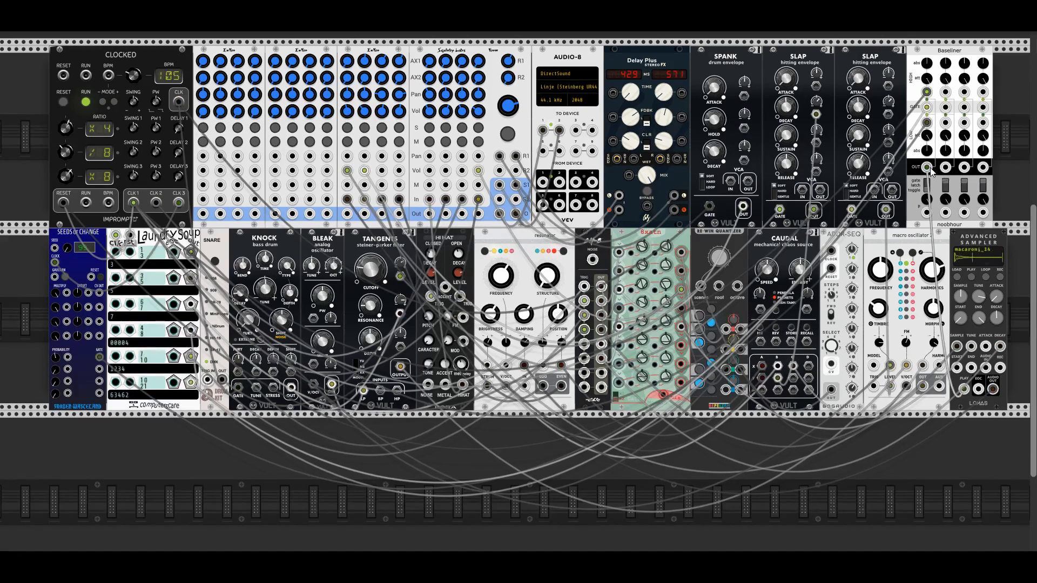
pyautogui.moveTo(926, 167); pyautogui.dragTo(591, 379)
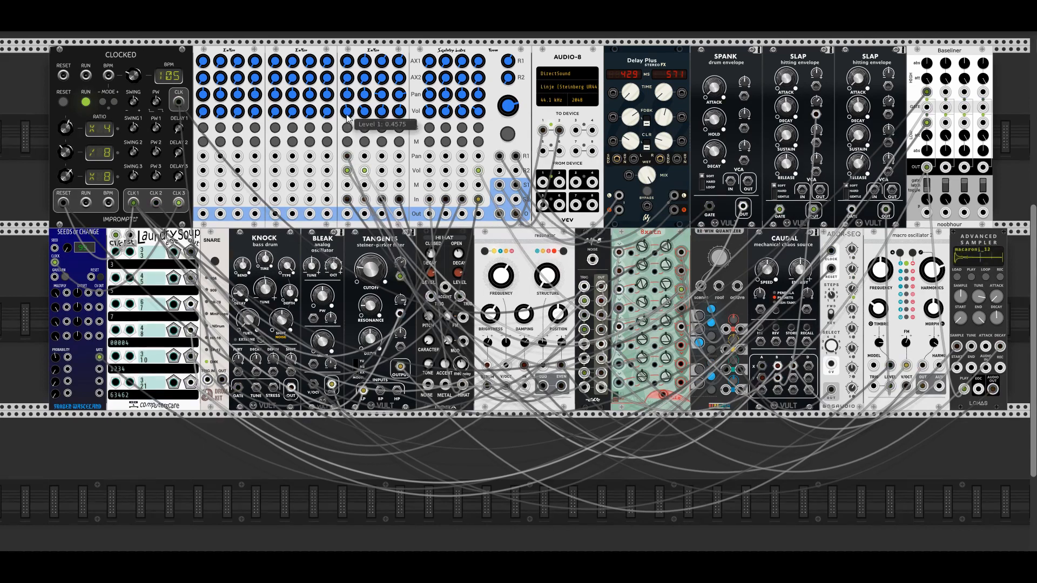
pyautogui.moveTo(347, 112)
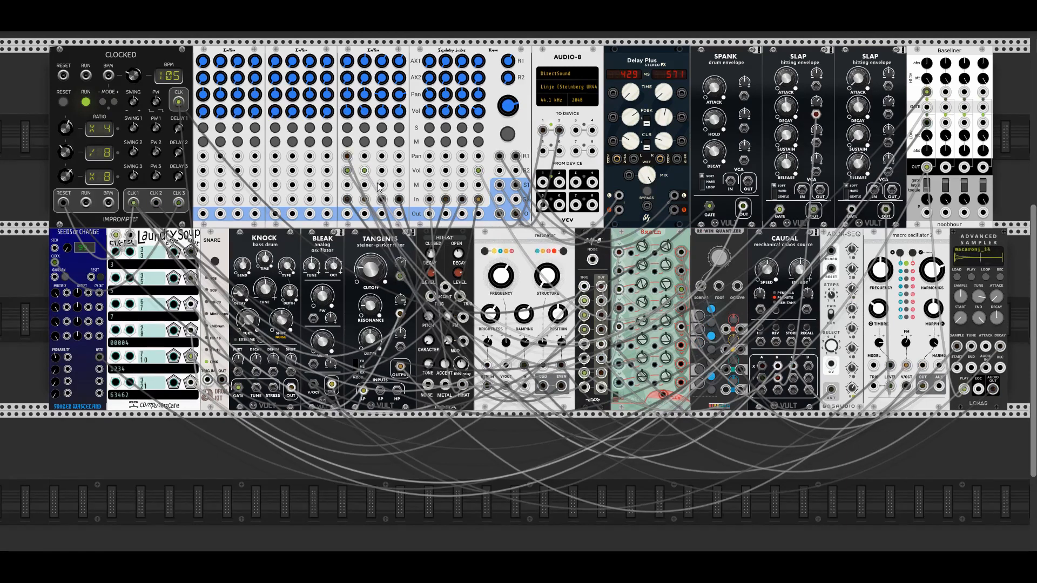
# Step: Add an ADDR-SEQ module below the second row and patch its output into an input of the green module
pyautogui.scroll(-2, 378, 180)
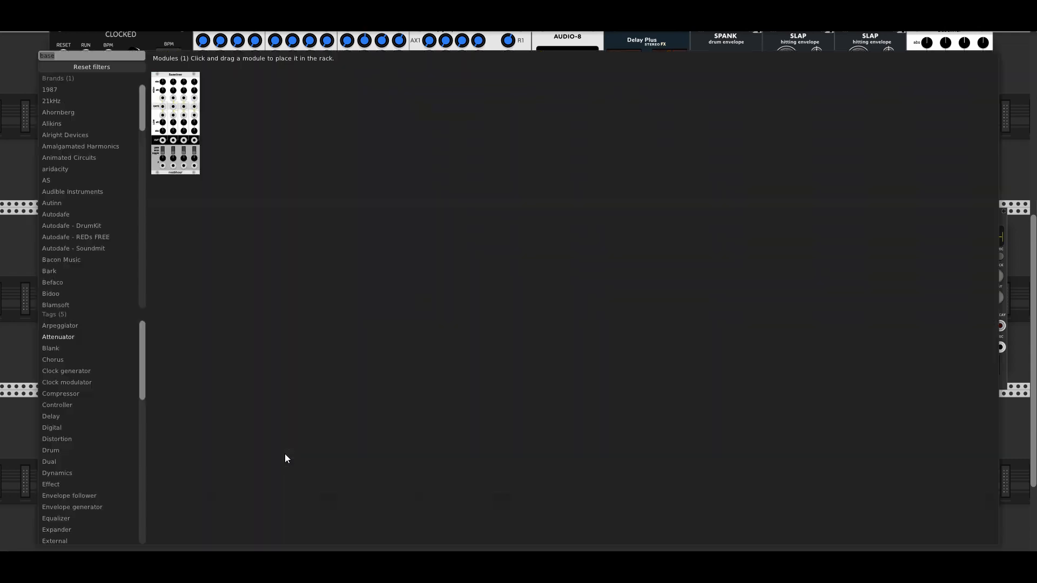
pyautogui.rightClick(284, 453)
pyautogui.write('a')
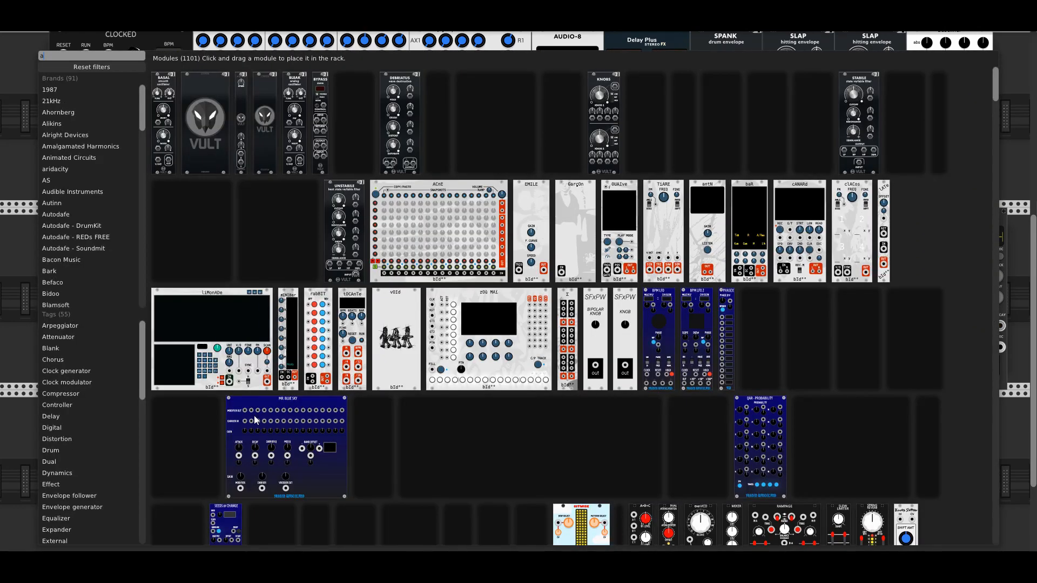
pyautogui.write('ddr')
pyautogui.moveTo(163, 91); pyautogui.dragTo(278, 442)
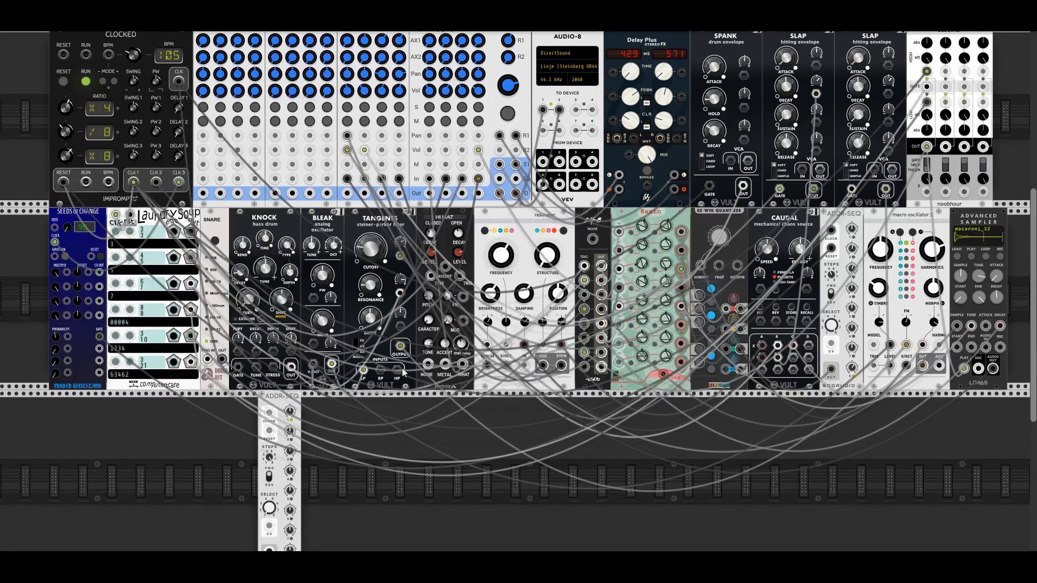
pyautogui.moveTo(314, 366); pyautogui.dragTo(739, 330)
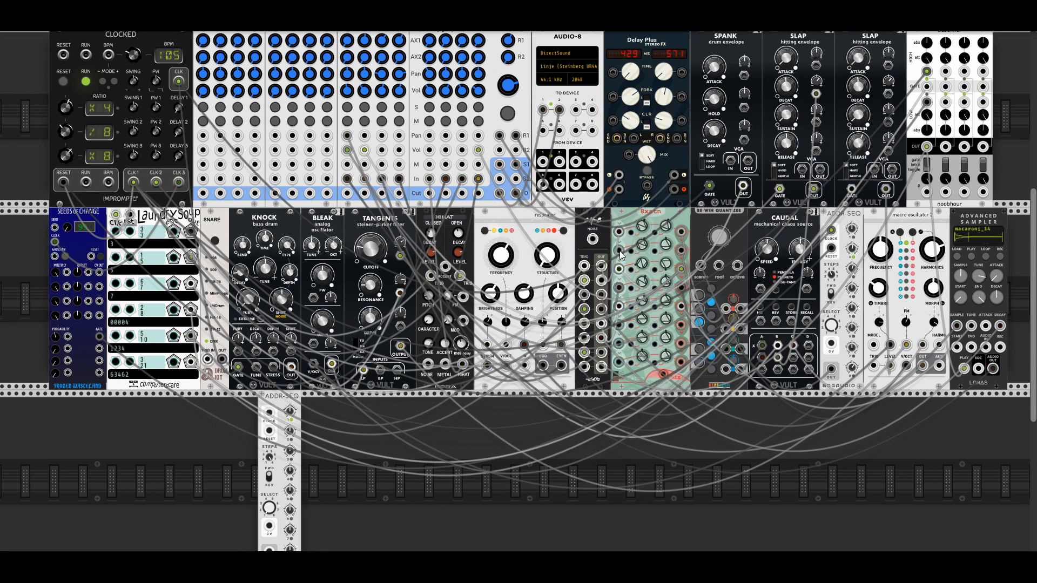
pyautogui.scroll(-3, 302, 475)
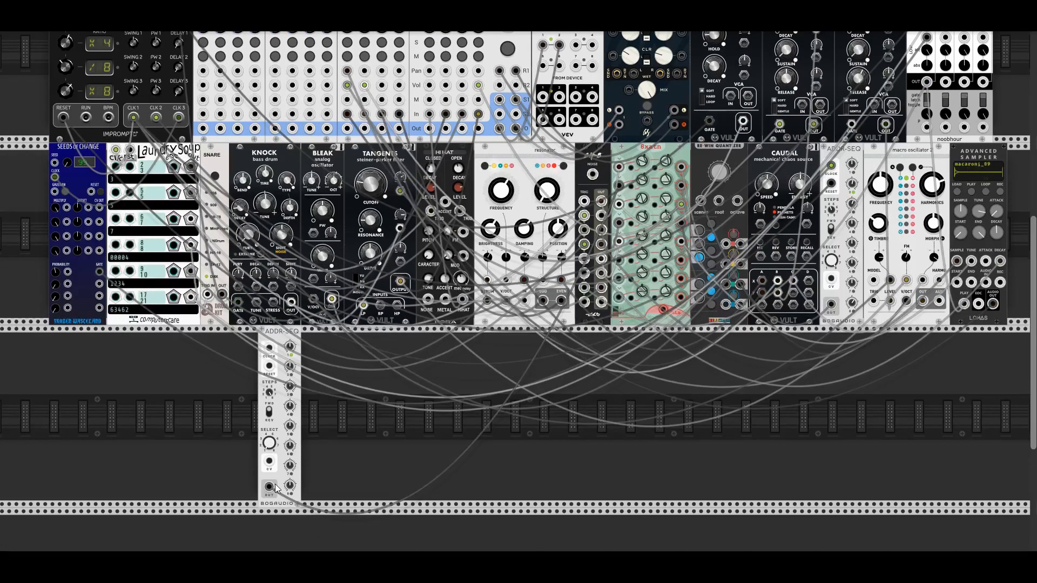
# Step: Try the +/-1V range on the new ADDR-SEQ while adjusting its step 1 voltage
pyautogui.moveTo(290, 347)
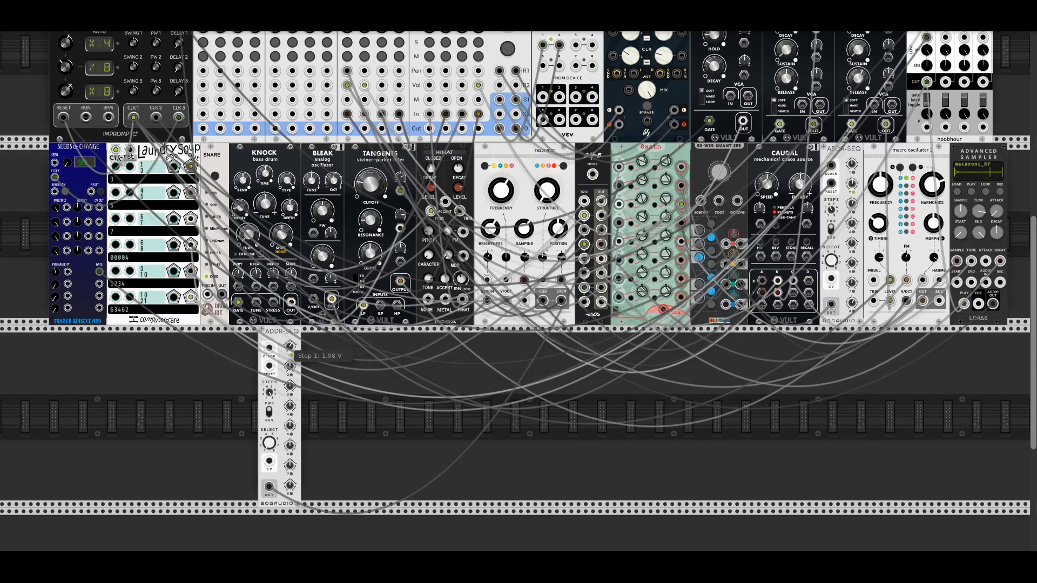
pyautogui.moveTo(290, 347); pyautogui.dragTo(290, 347)
pyautogui.rightClick(281, 339)
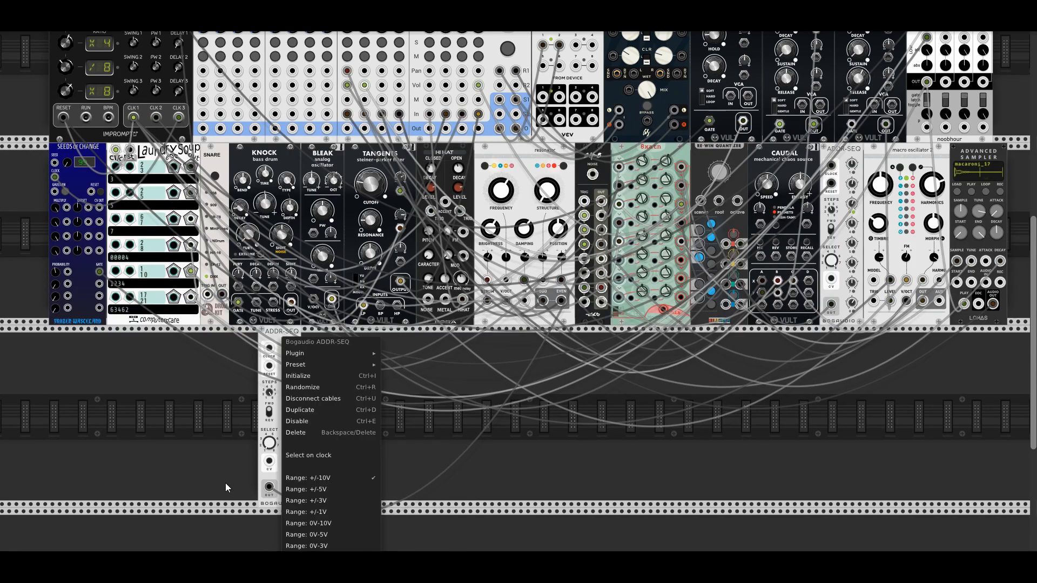
pyautogui.click(457, 432)
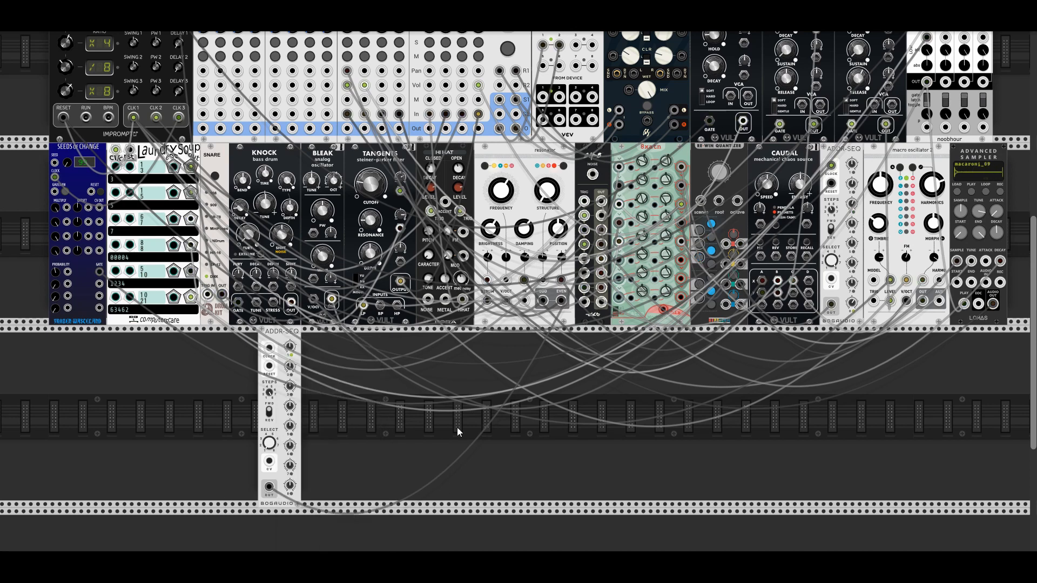
pyautogui.moveTo(292, 347)
pyautogui.mouseDown()
pyautogui.moveTo(291, 372)
pyautogui.moveTo(292, 340)
pyautogui.mouseUp()
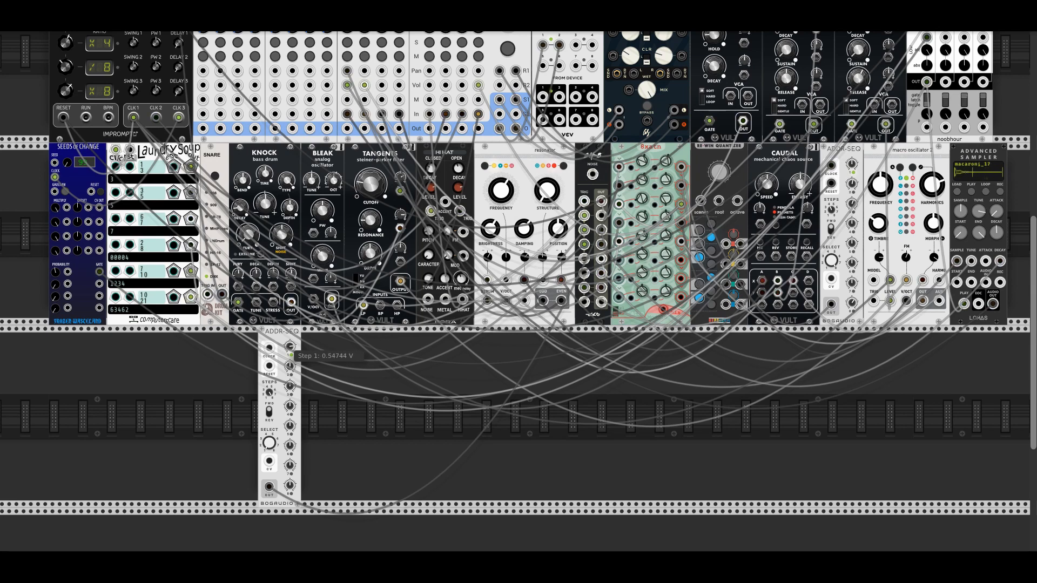
pyautogui.doubleClick(291, 350)
# Step: Set the new ADDR-SEQ's range to +/-5V, try a lower step 1 voltage, and reset that step to 0 V
pyautogui.rightClick(277, 346)
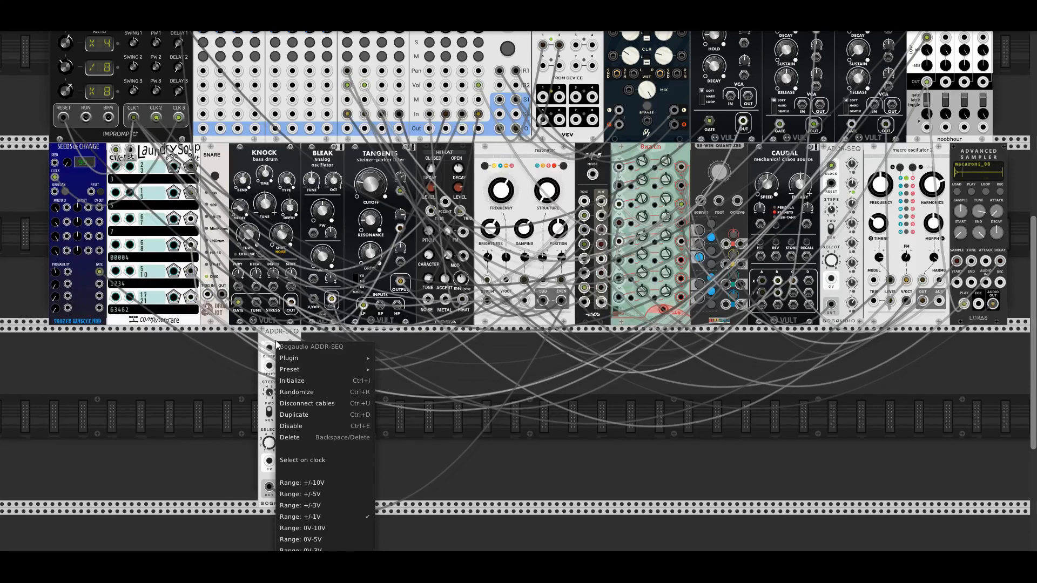
pyautogui.click(294, 494)
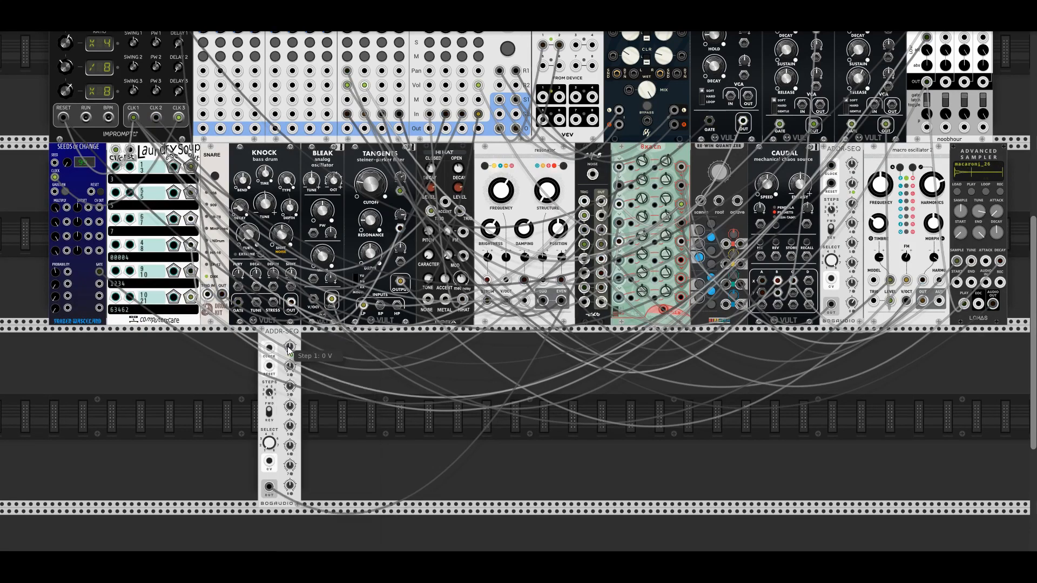
pyautogui.moveTo(289, 350); pyautogui.dragTo(289, 386)
pyautogui.doubleClick(290, 348)
# Step: Stop and restart Clocked, and adjust the step settings on the new ADDR-SEQ
pyautogui.scroll(3, 135, 162)
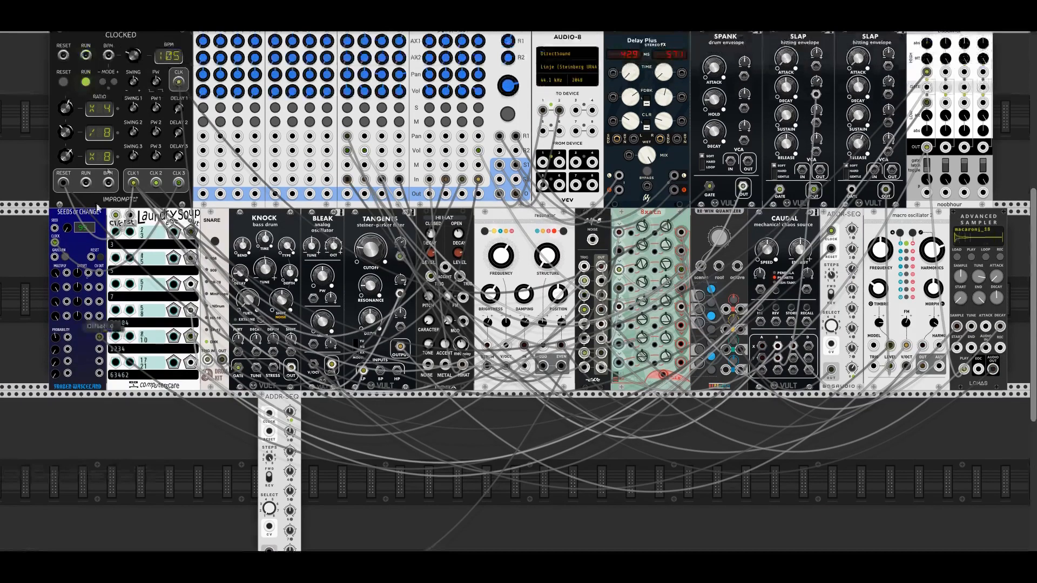
pyautogui.click(65, 81)
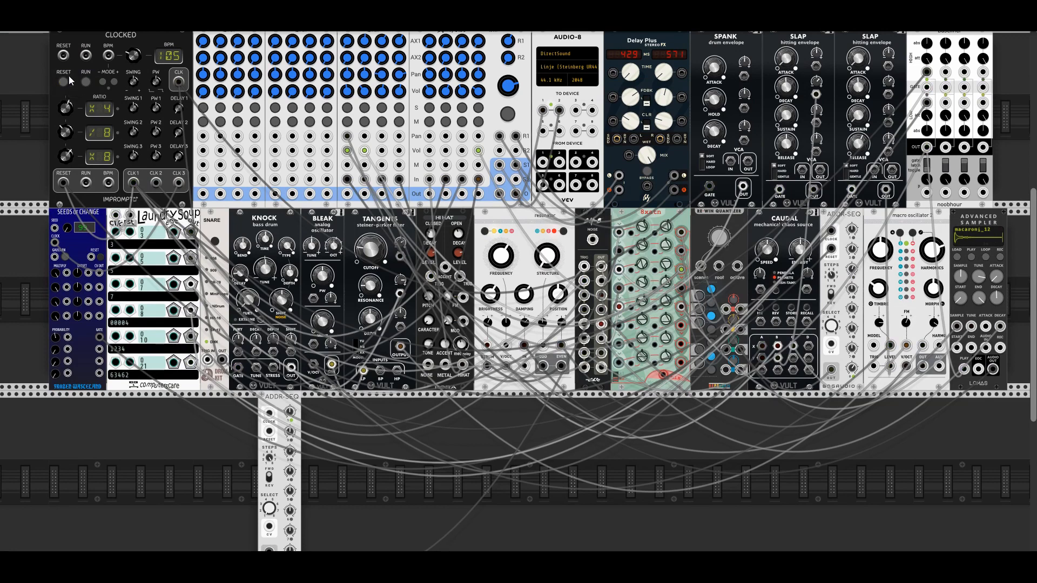
pyautogui.click(85, 81)
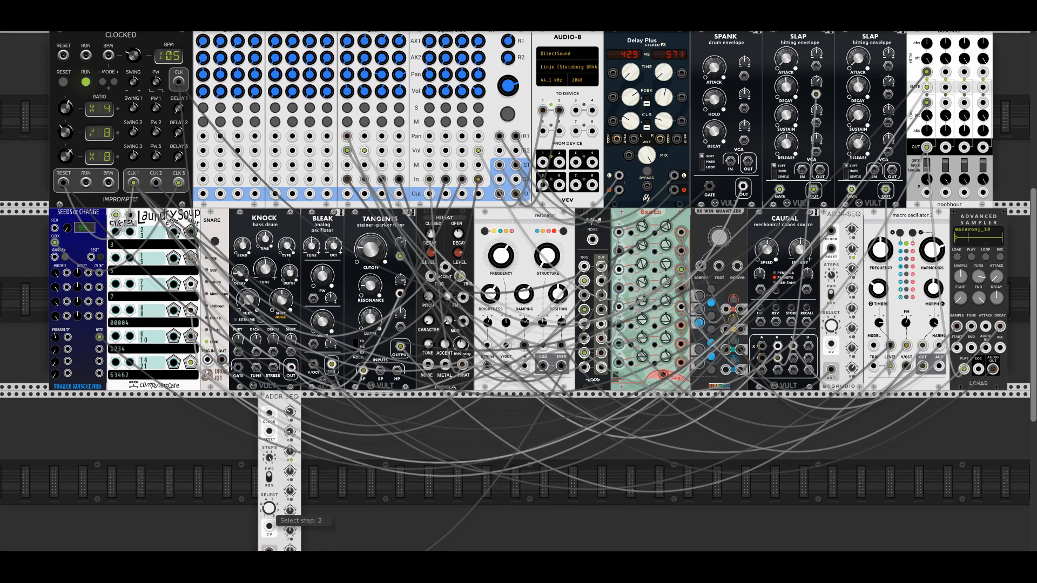
pyautogui.moveTo(290, 452); pyautogui.dragTo(269, 484)
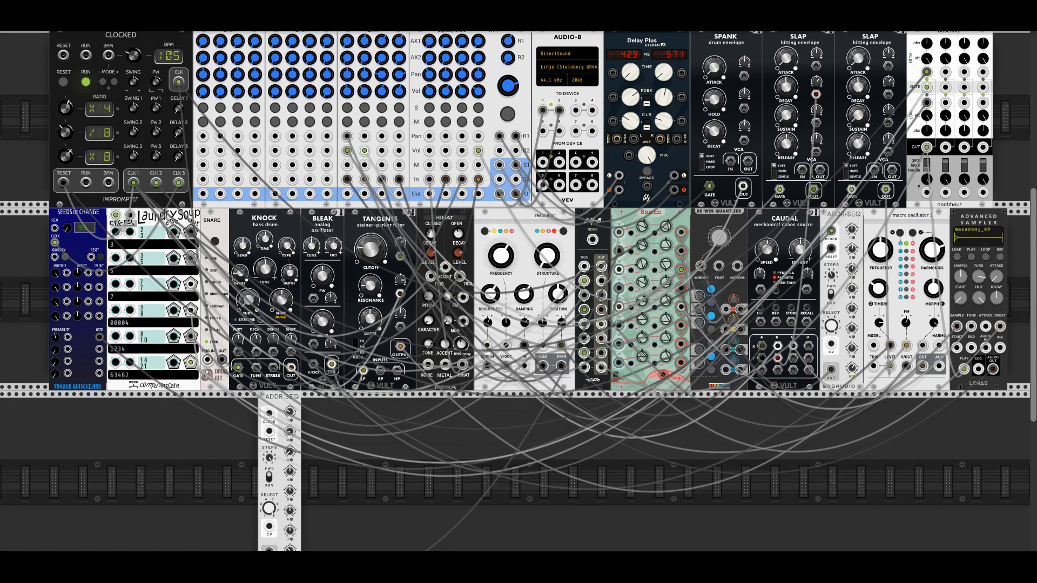
# Step: With Clocked stopped, patch its CLK 2 and reset outputs into the new ADDR-SEQ's clock and reset inputs, and run the clock again
pyautogui.click(84, 82)
pyautogui.moveTo(267, 414); pyautogui.dragTo(157, 184)
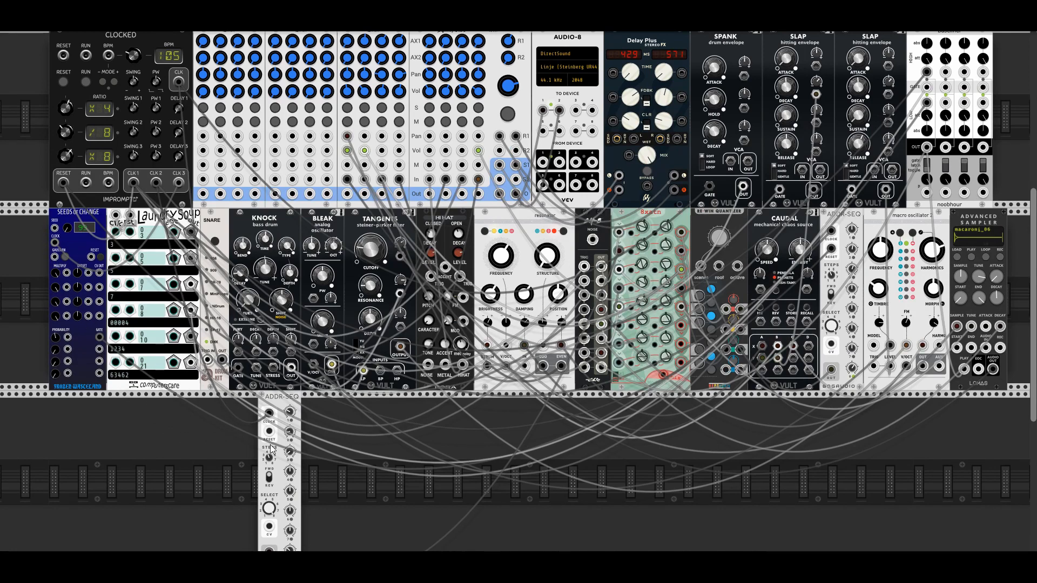
pyautogui.moveTo(269, 431); pyautogui.dragTo(63, 184)
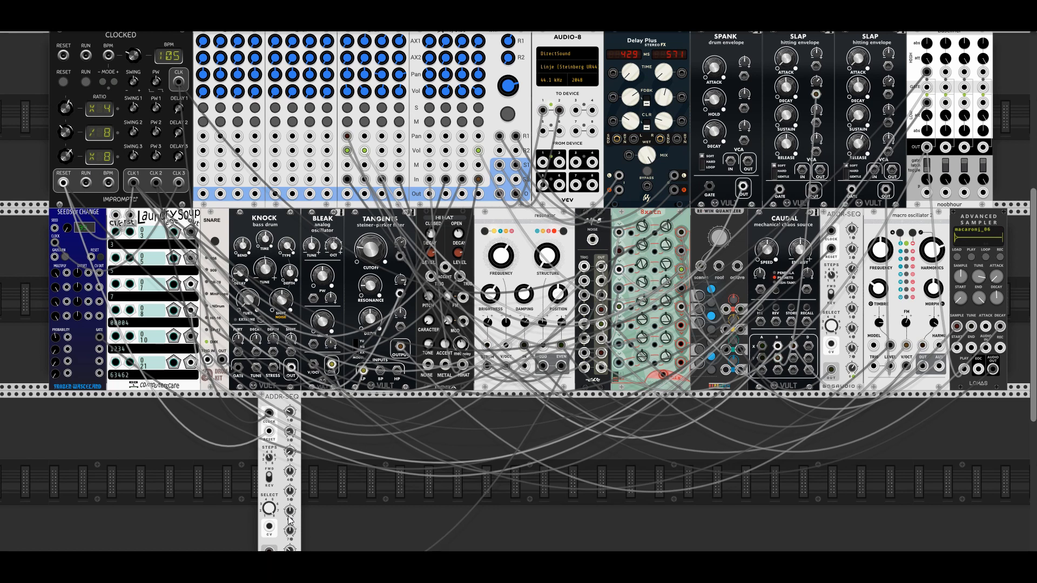
pyautogui.click(84, 82)
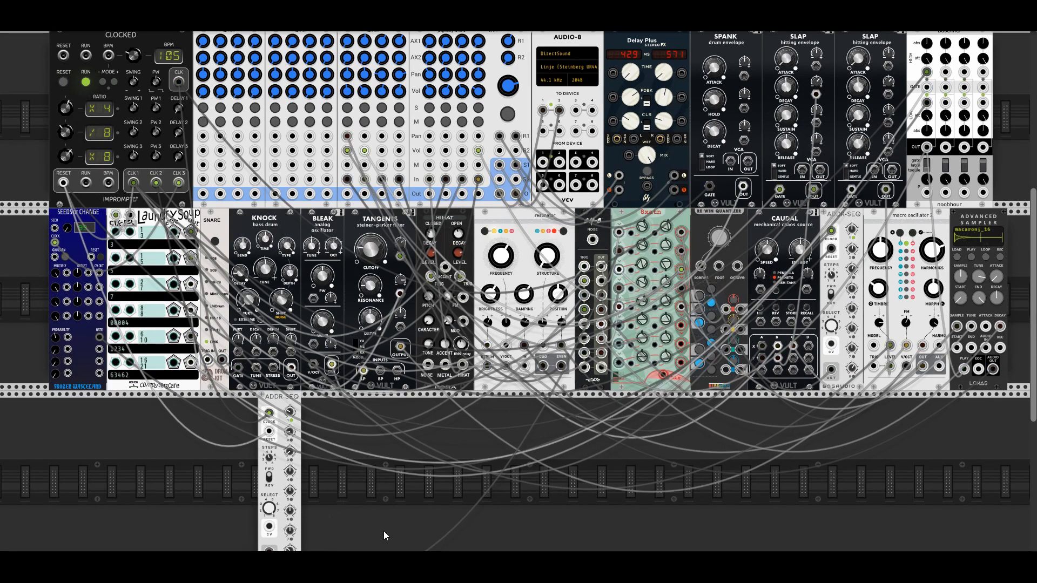
pyautogui.scroll(1, 383, 530)
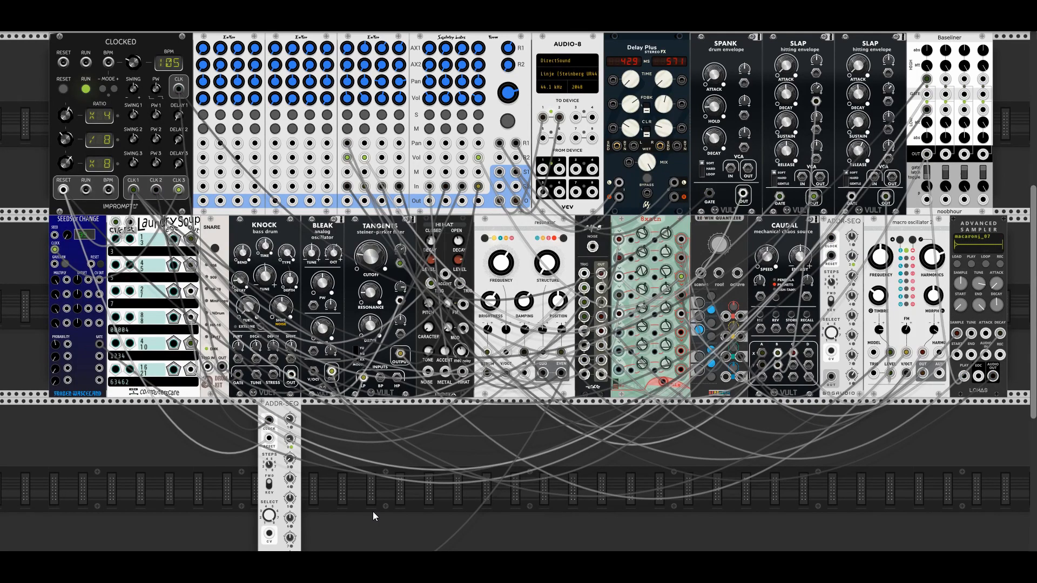
# Step: Start a new patch from the file commands and accept the confirmation
pyautogui.click(15, 26)
pyautogui.click(29, 34)
pyautogui.press('Return')
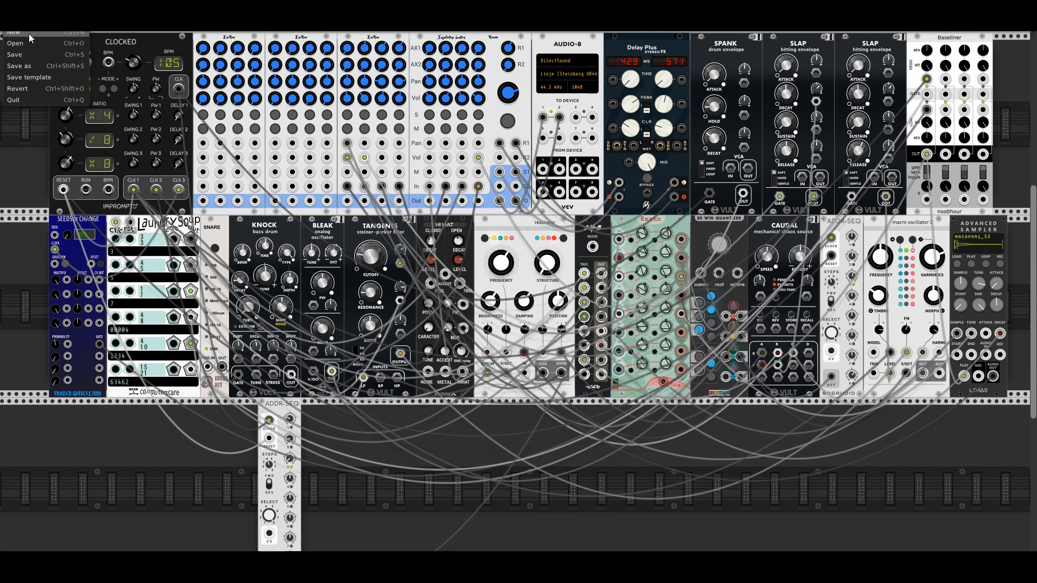